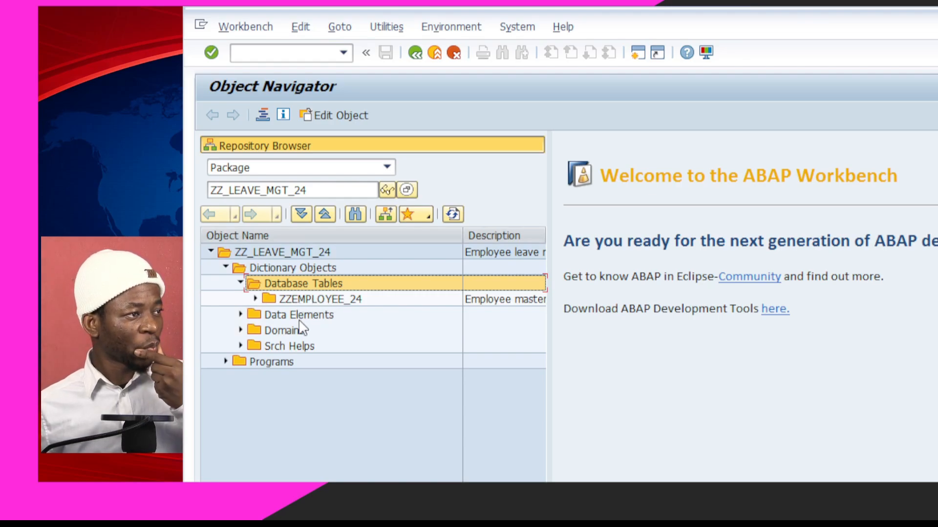
Expand the package's Data Elements and Domains folders, then exit back to SAP Easy Access
left_click(241, 314)
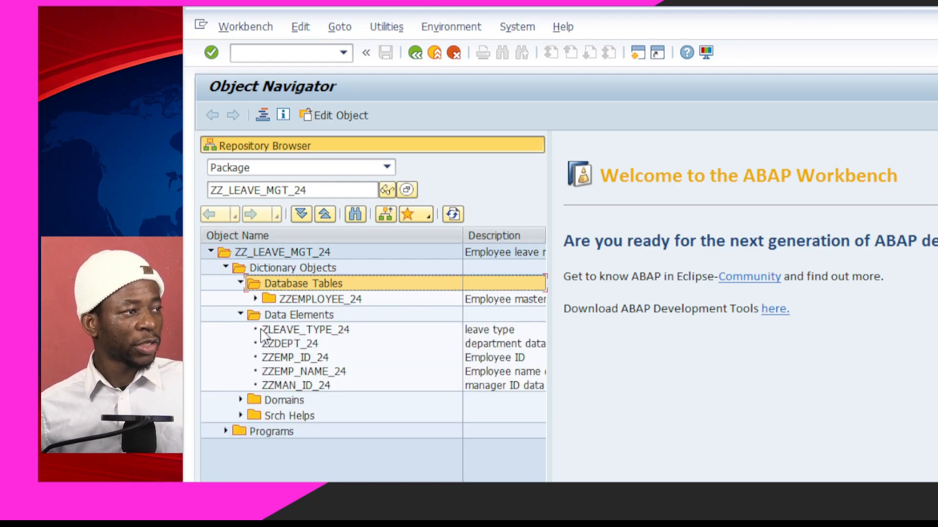
left_click(240, 400)
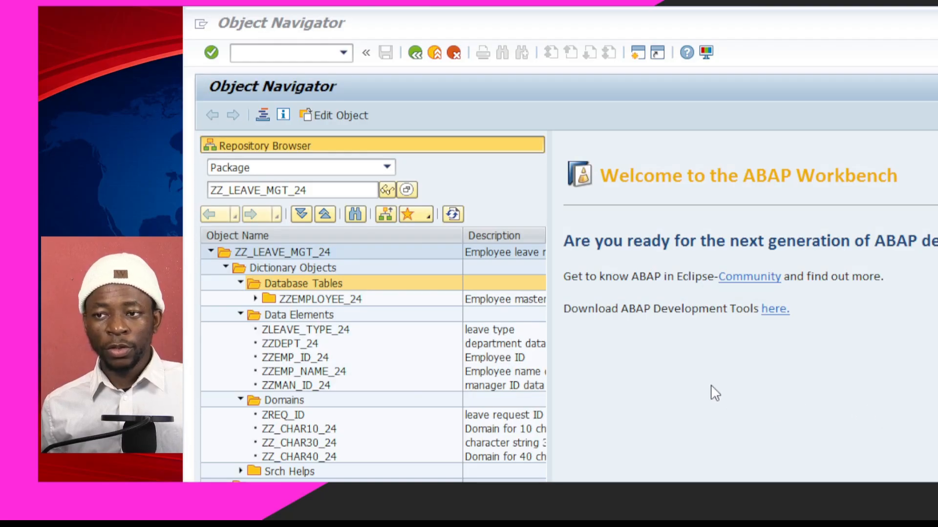
left_click(851, 415)
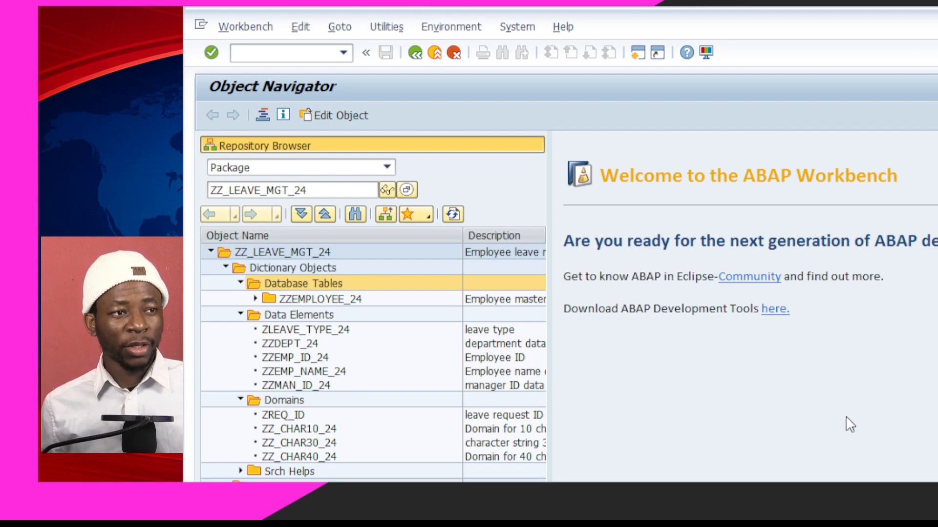
key("F3")
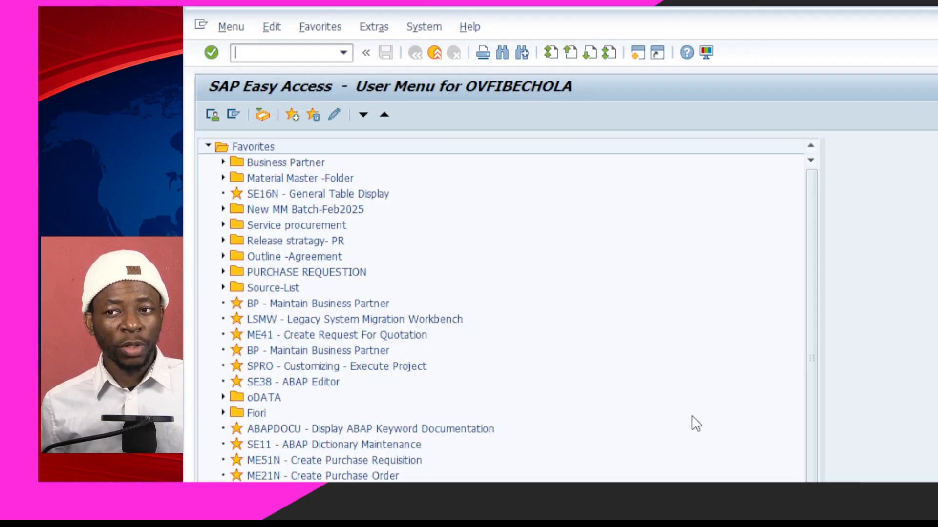
Run transaction se11 and correct the database table name to ZZLEAV_REQST_25
left_click(423, 27)
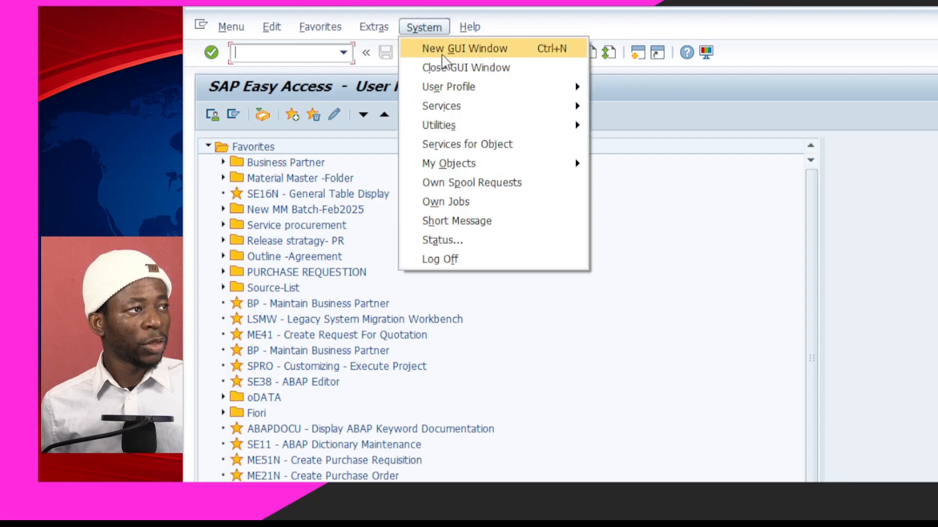
left_click(312, 54)
type("se11")
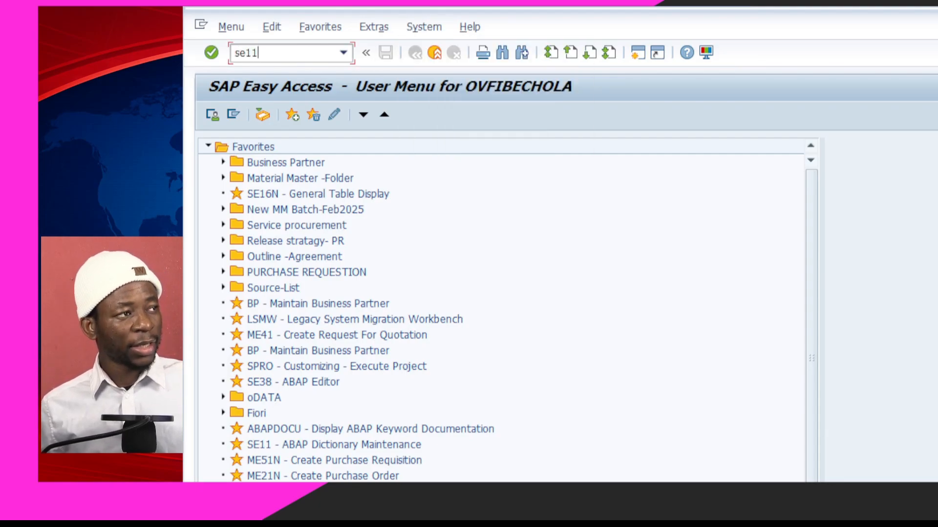
key("Return")
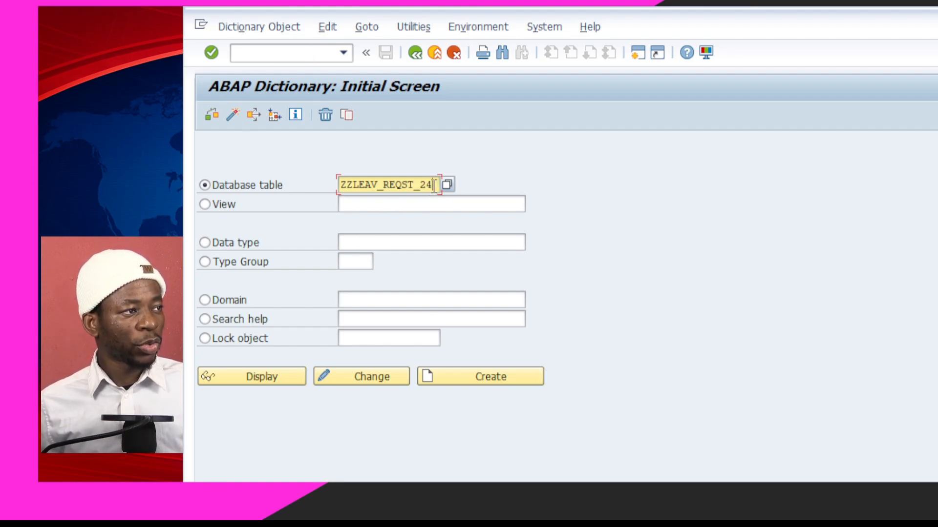
key("BackSpace")
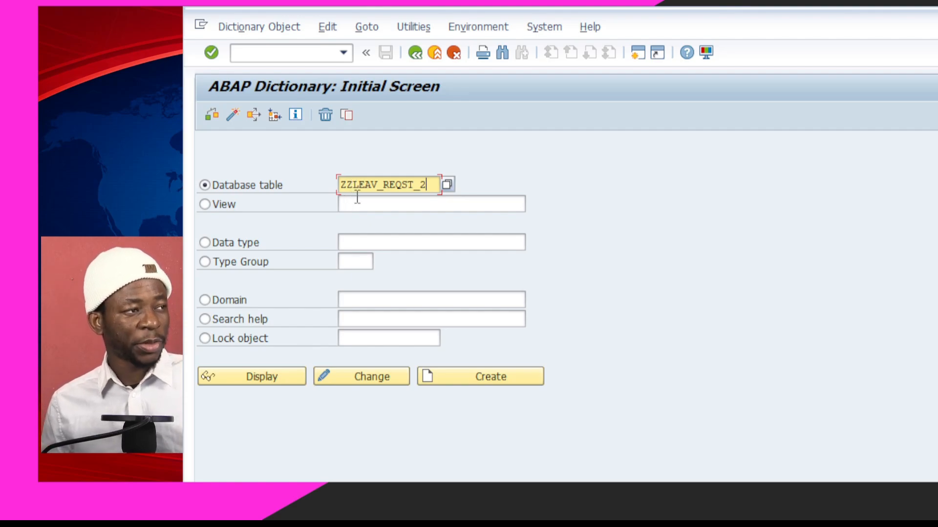
left_click_drag(351, 180, 343, 189)
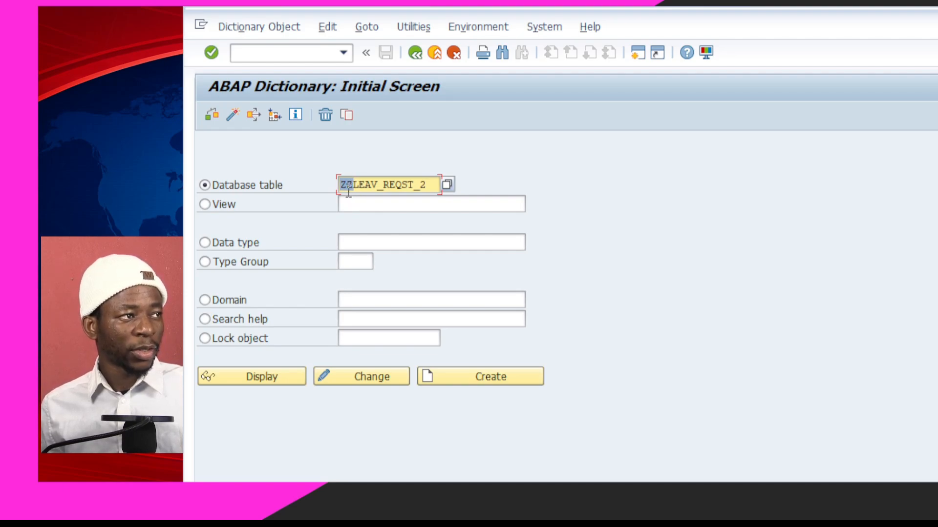
left_click(352, 187)
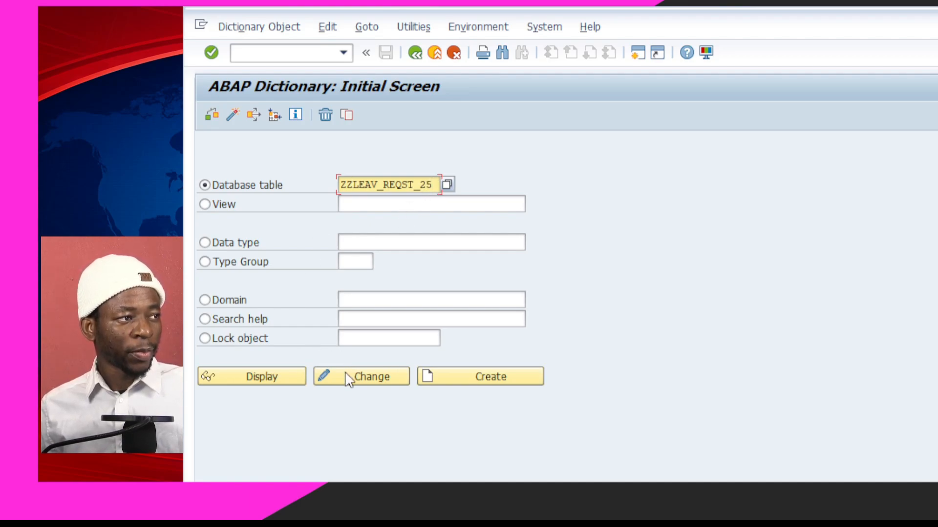
Create ZZLEAV_REQST_25 with delivery class A and Display/Maintenance Allowed, requesting technical settings
left_click(477, 377)
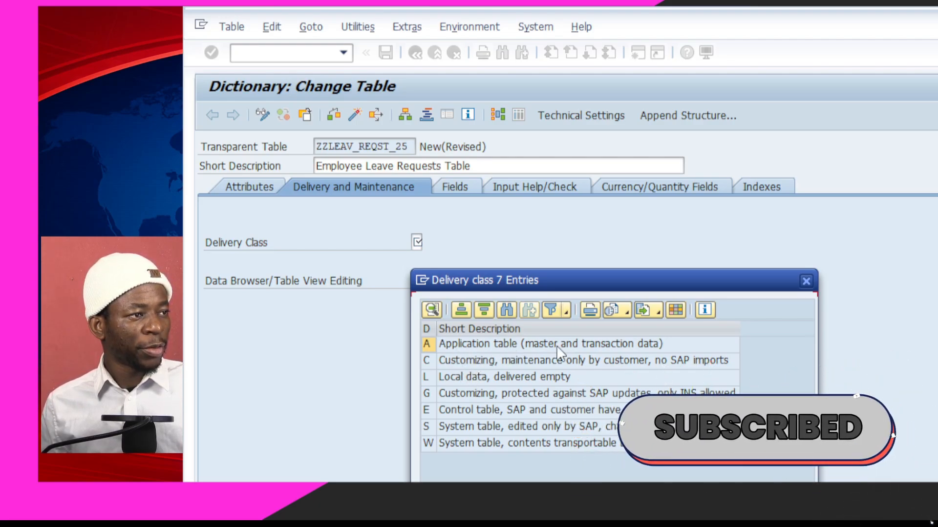
left_click(494, 345)
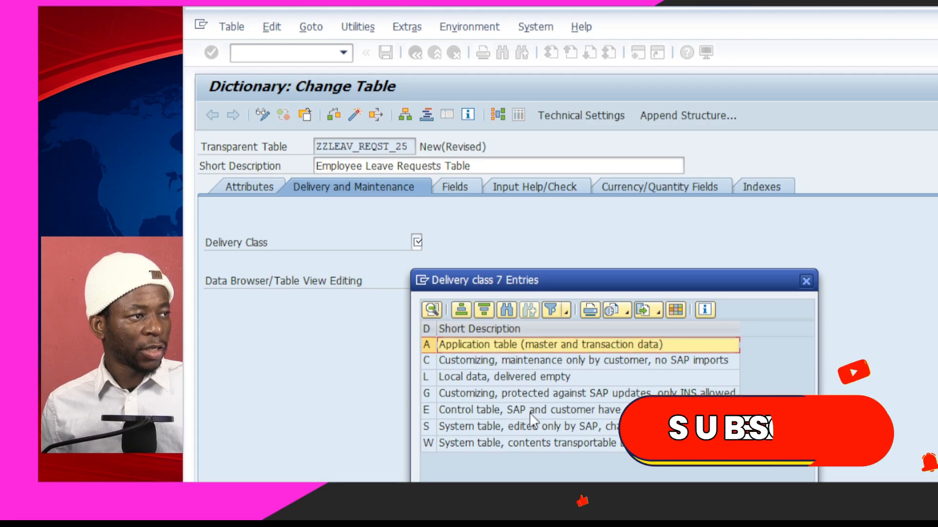
key("Return")
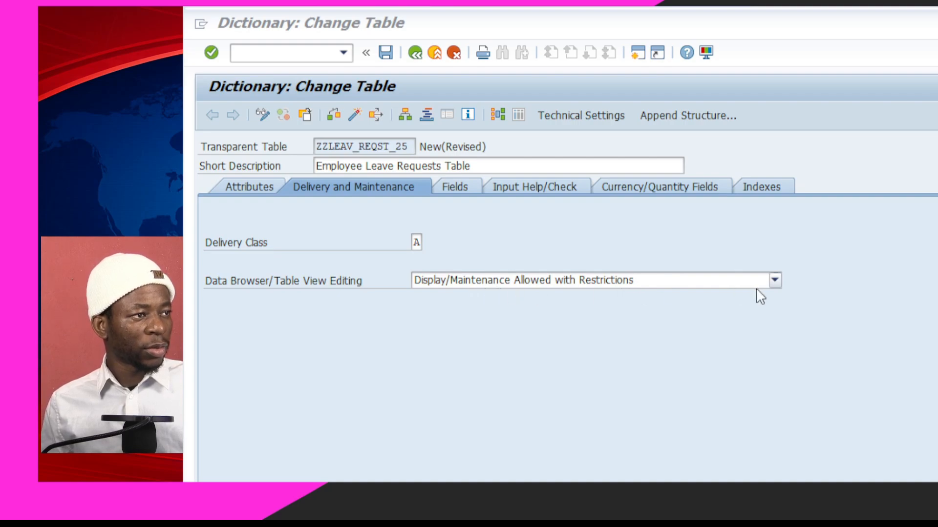
left_click(775, 280)
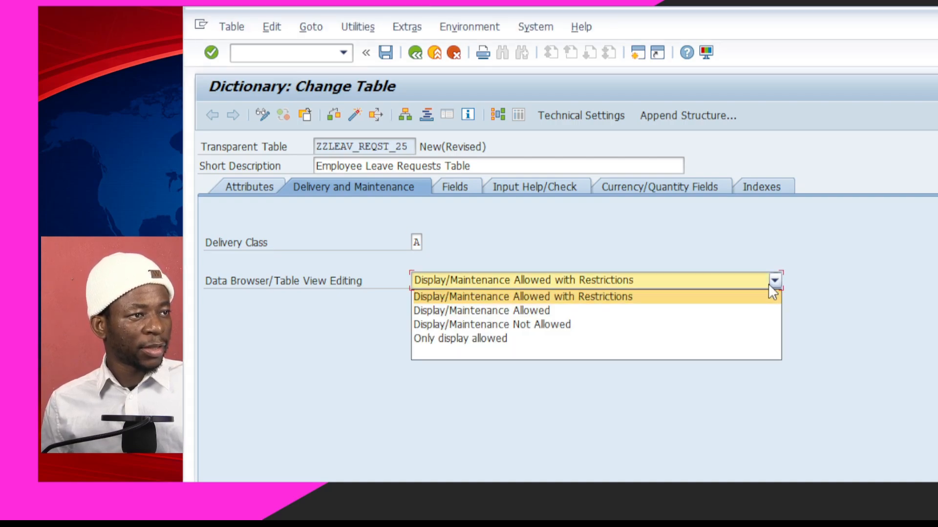
left_click(537, 313)
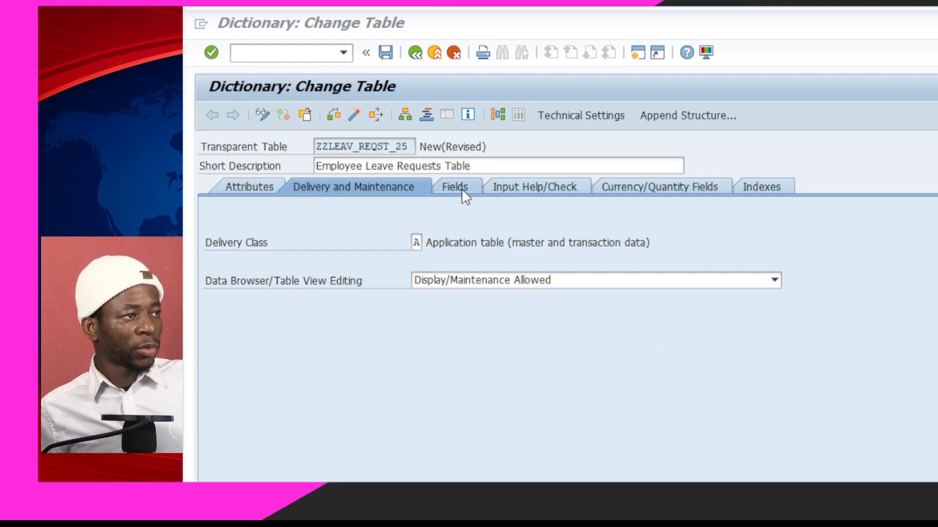
left_click(576, 118)
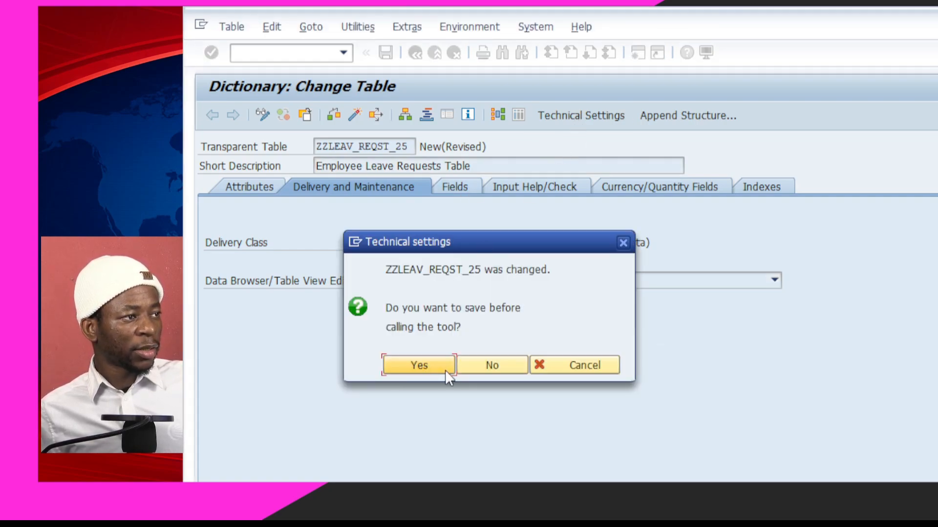
Save the table in package ZZ_LEAVE_MGT_24 under the proposed workbench request
left_click(439, 368)
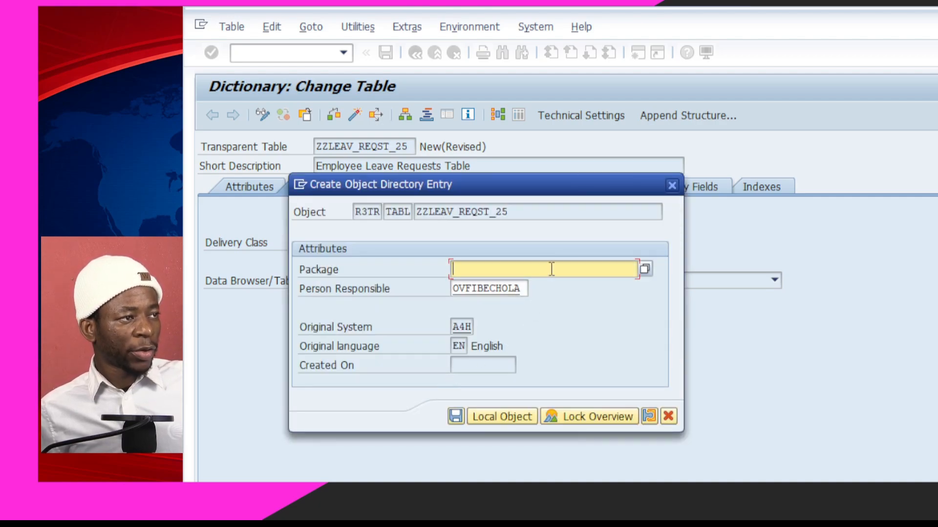
left_click(552, 269)
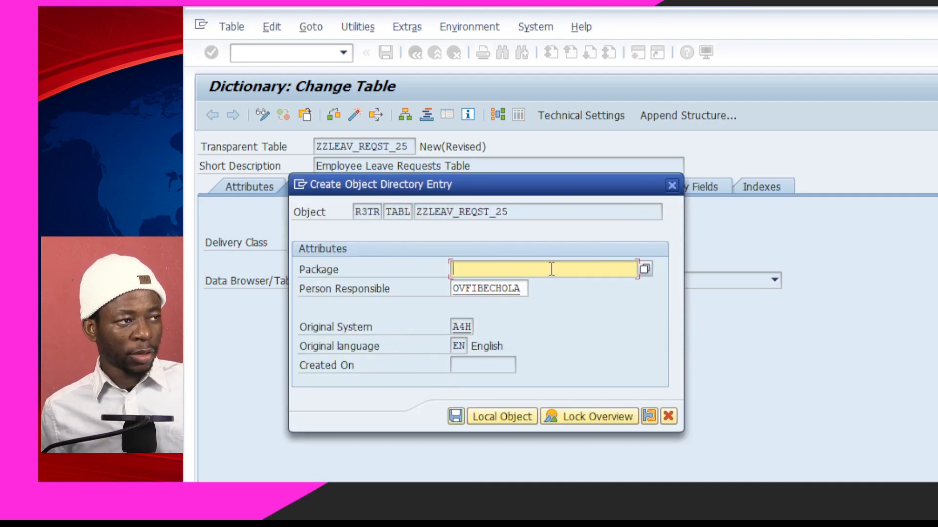
type("zz")
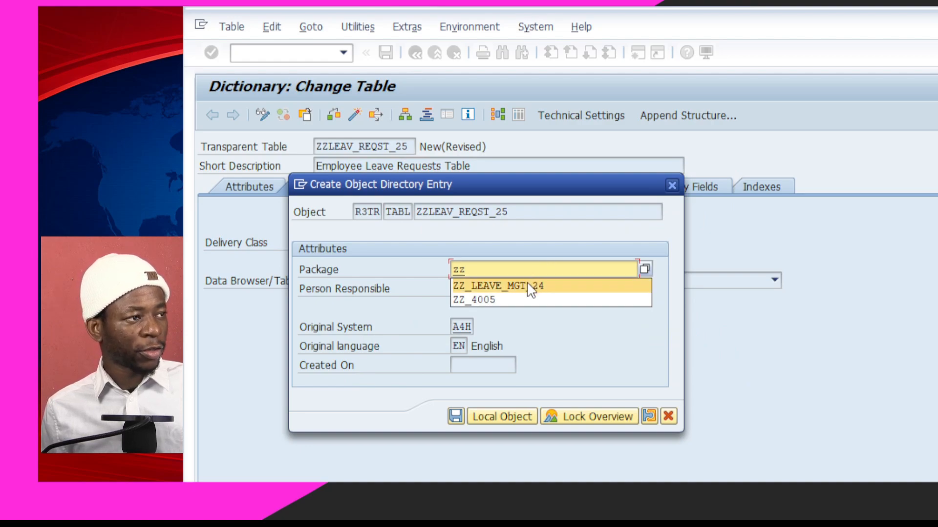
left_click(529, 287)
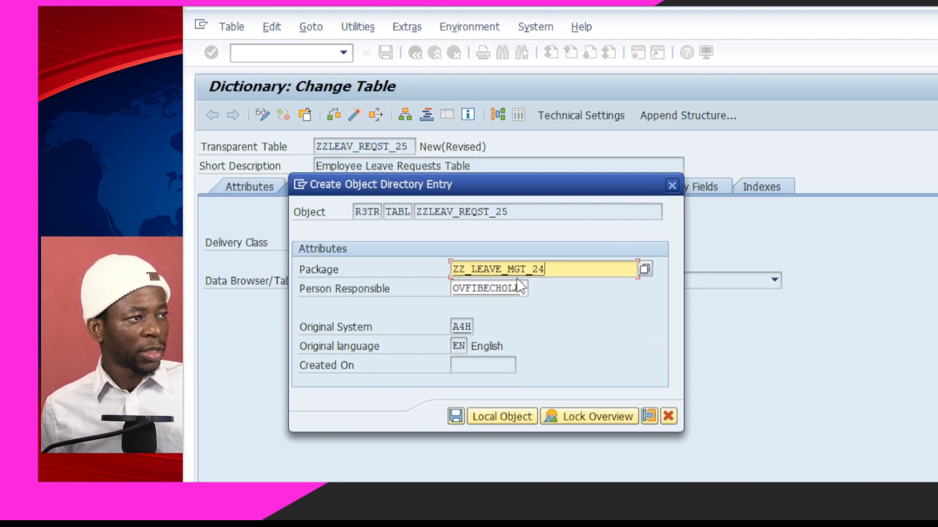
left_click(455, 416)
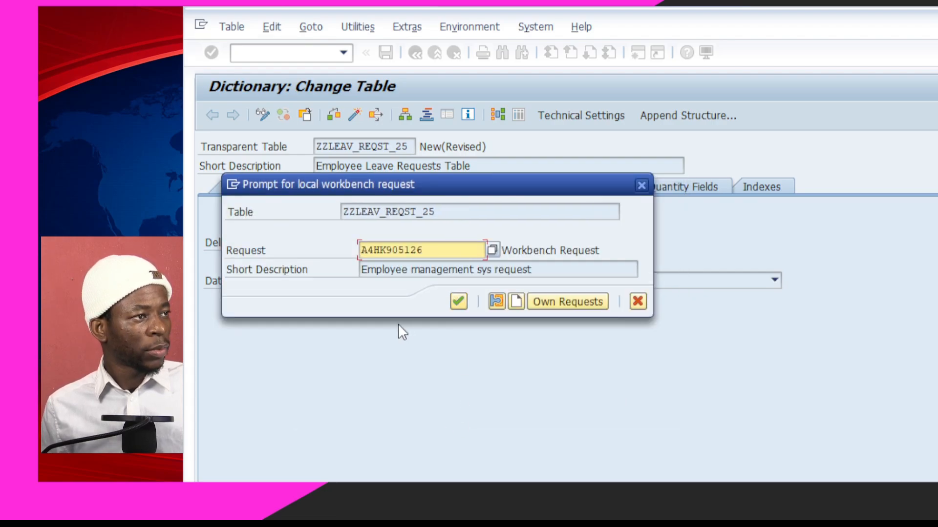
left_click(459, 303)
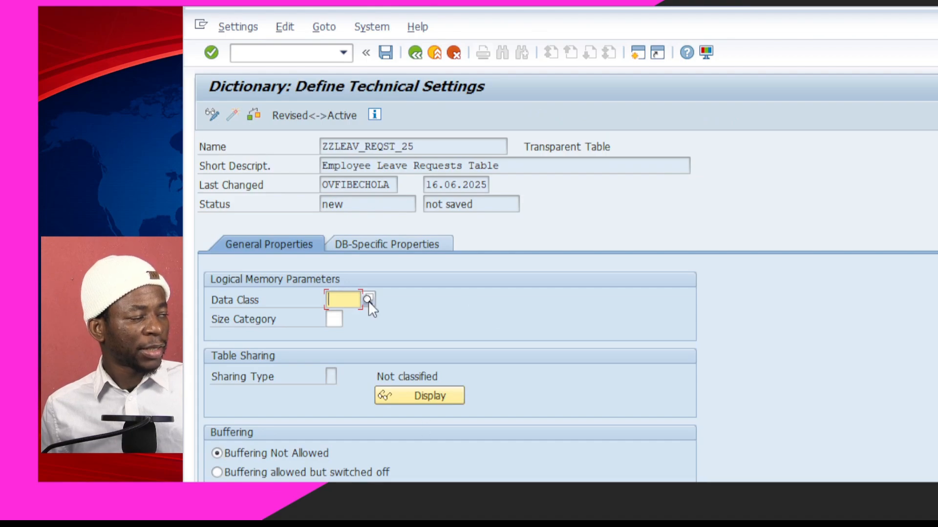
Set data class APPL0 in the technical settings, save, and return to the table definition
left_click(368, 302)
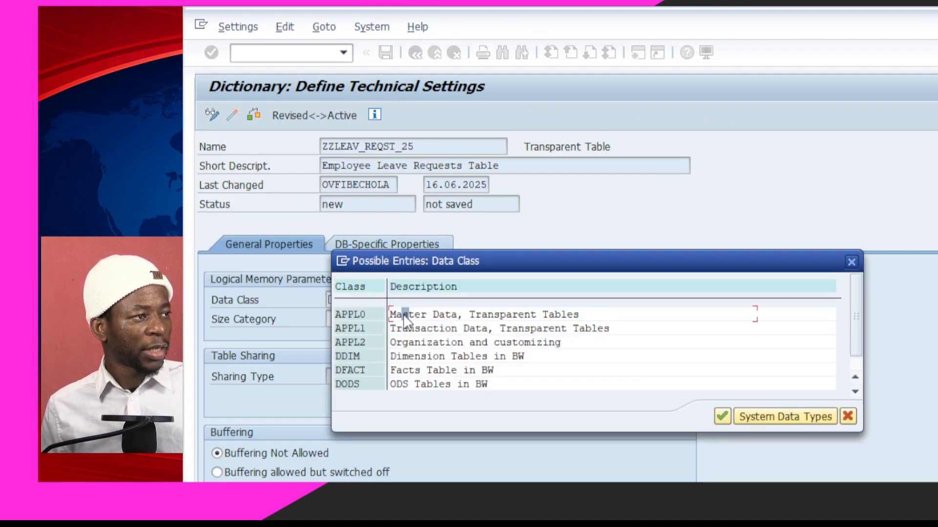
left_click(344, 315)
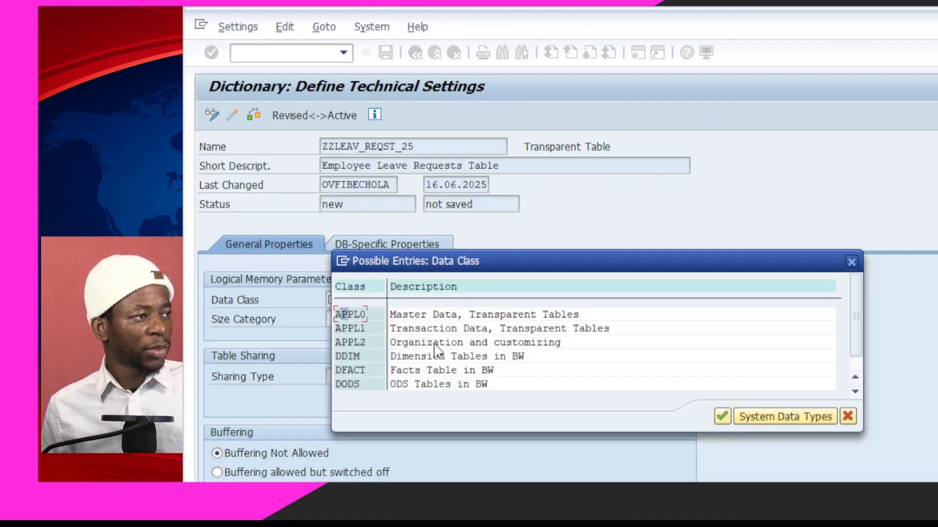
left_click(719, 417)
left_click(337, 320)
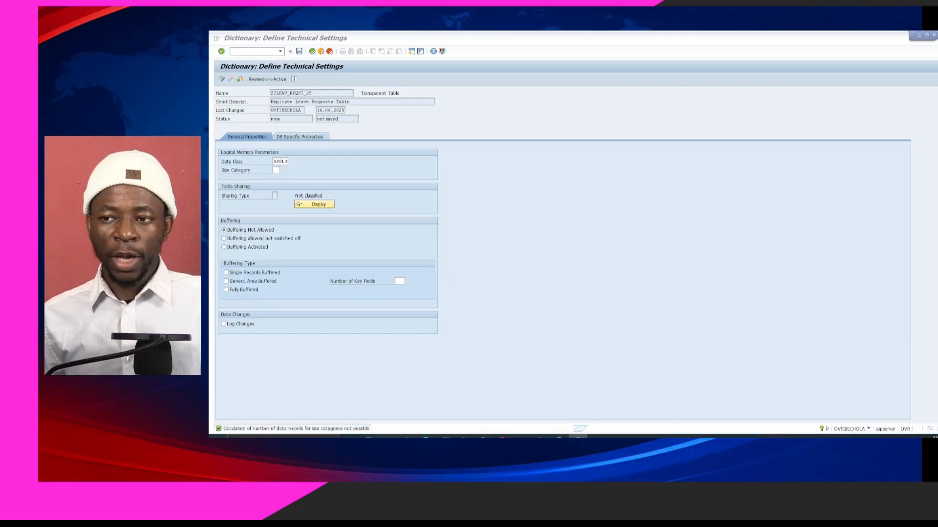
left_click(280, 171)
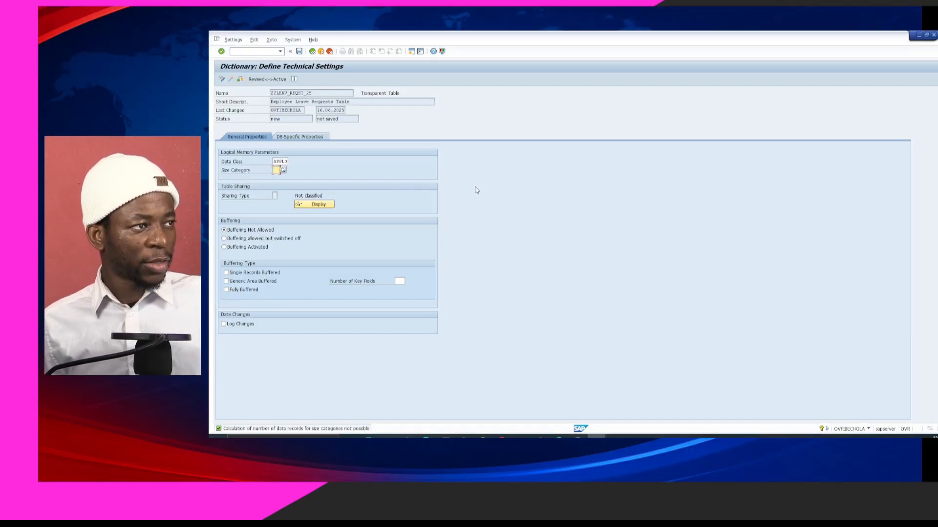
key("ctrl+s")
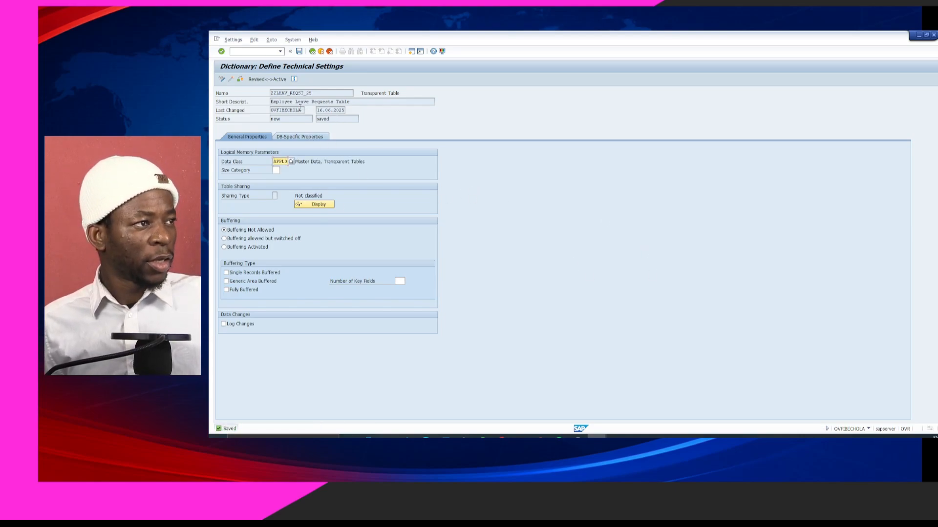
left_click(312, 52)
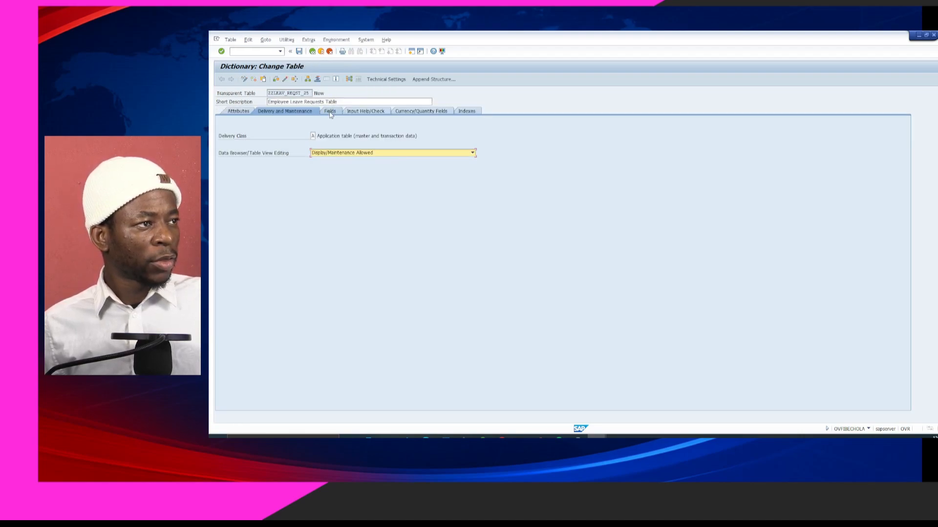
Add key field MANDT with data element MANDT (CLNT, length 3)
left_click(332, 112)
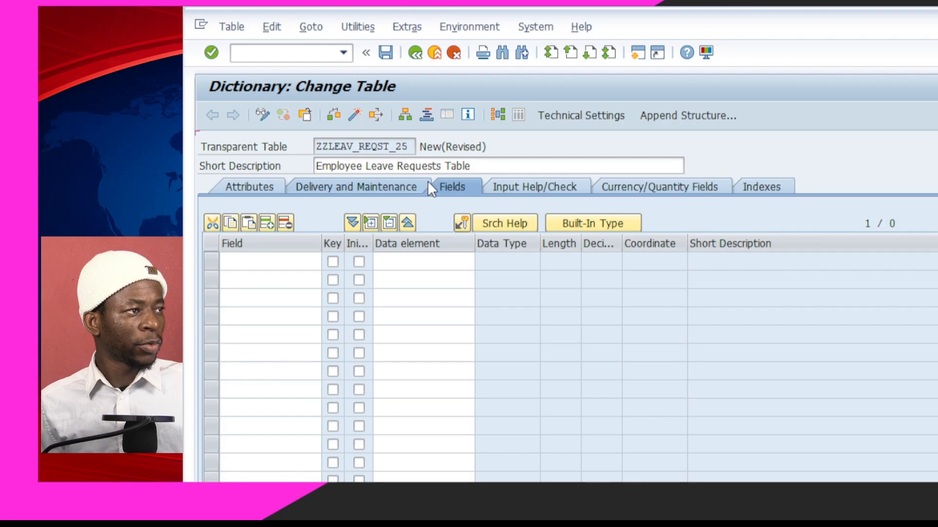
left_click(427, 187)
left_click(443, 187)
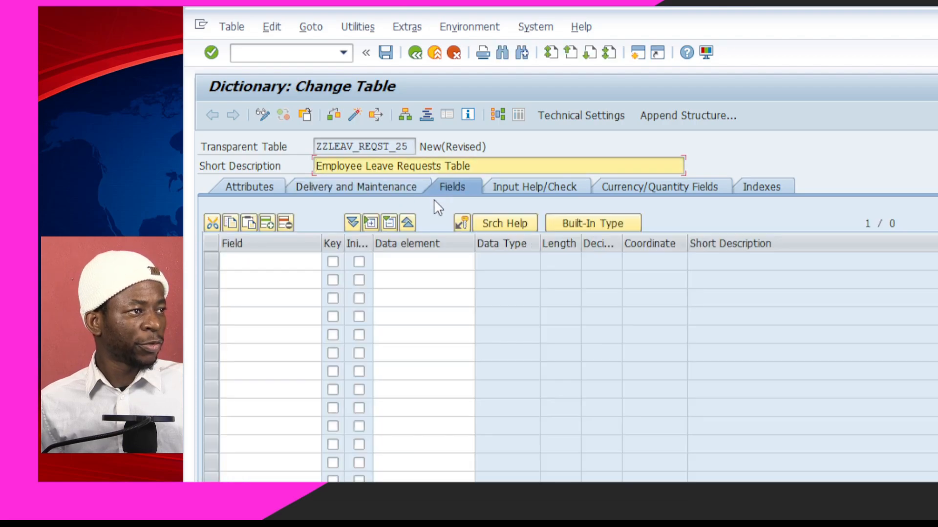
left_click(292, 260)
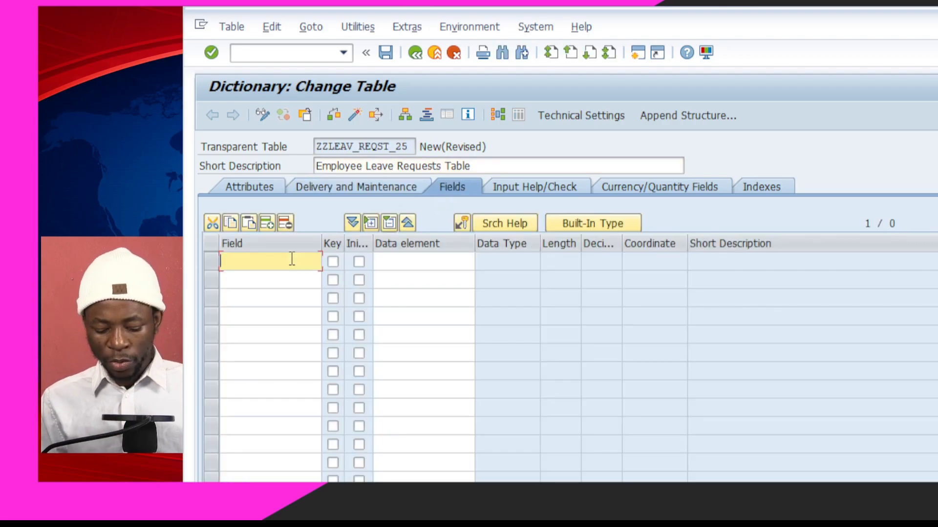
type("MANDT")
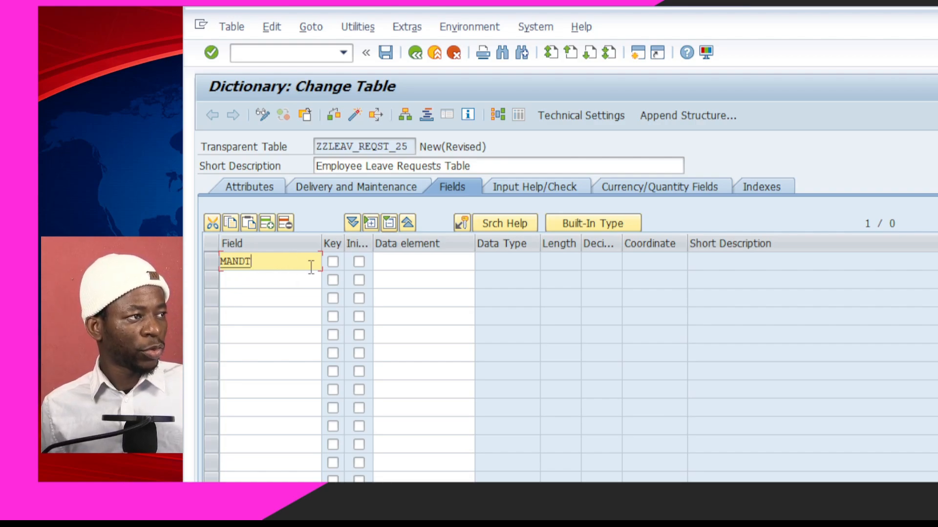
left_click(332, 263)
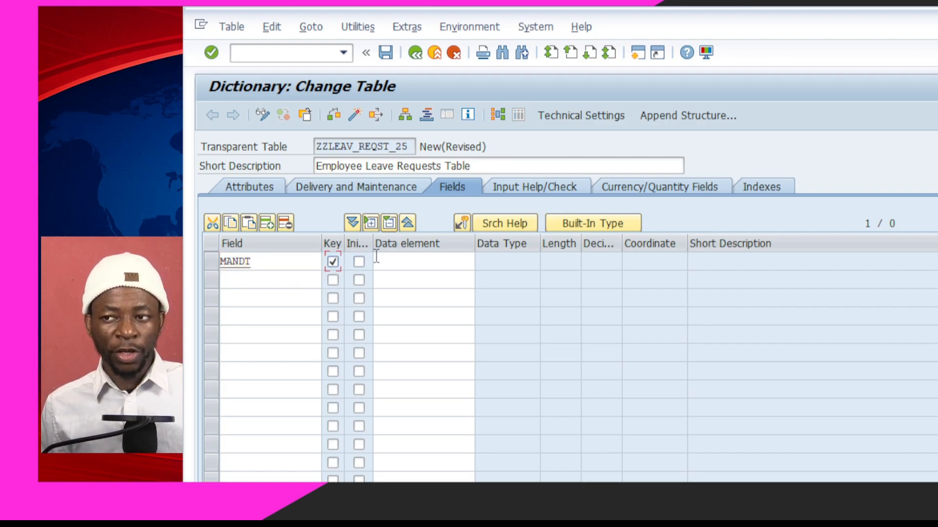
left_click(409, 267)
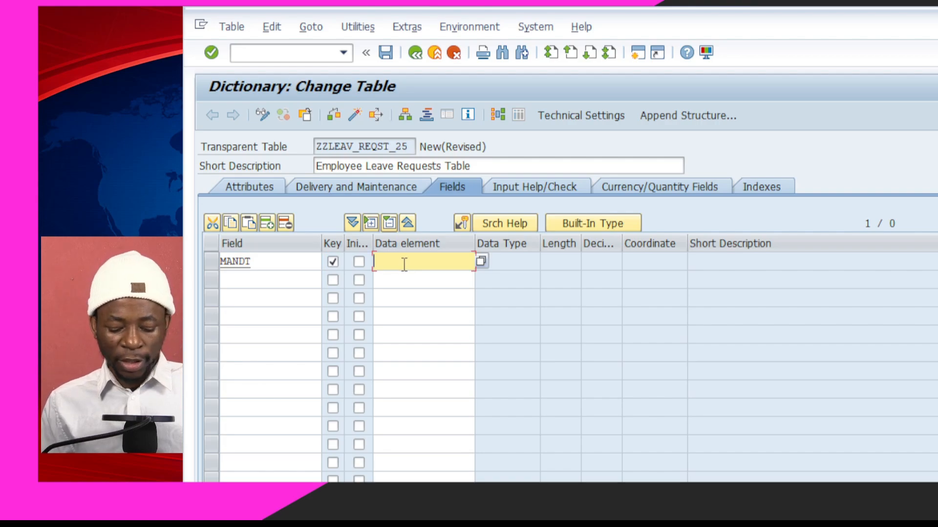
type("MAN")
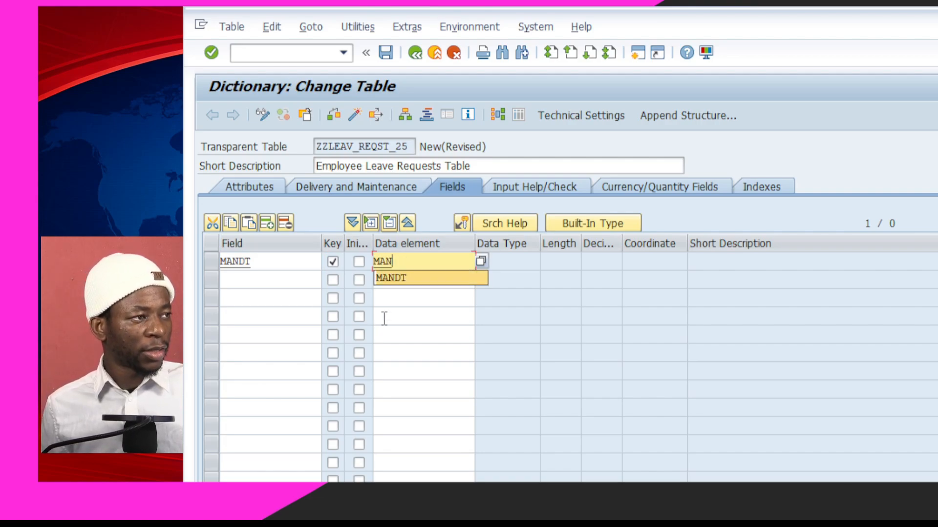
left_click(426, 287)
left_click(424, 266)
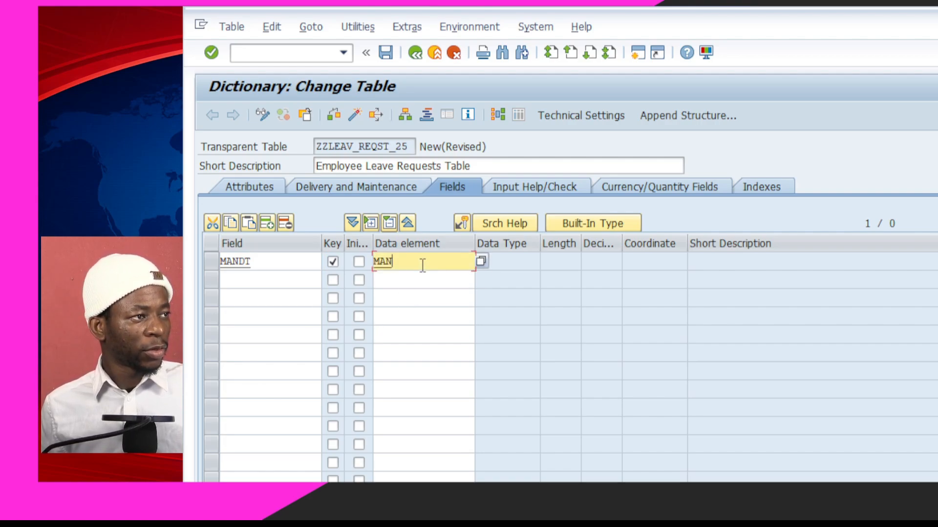
left_click(420, 274)
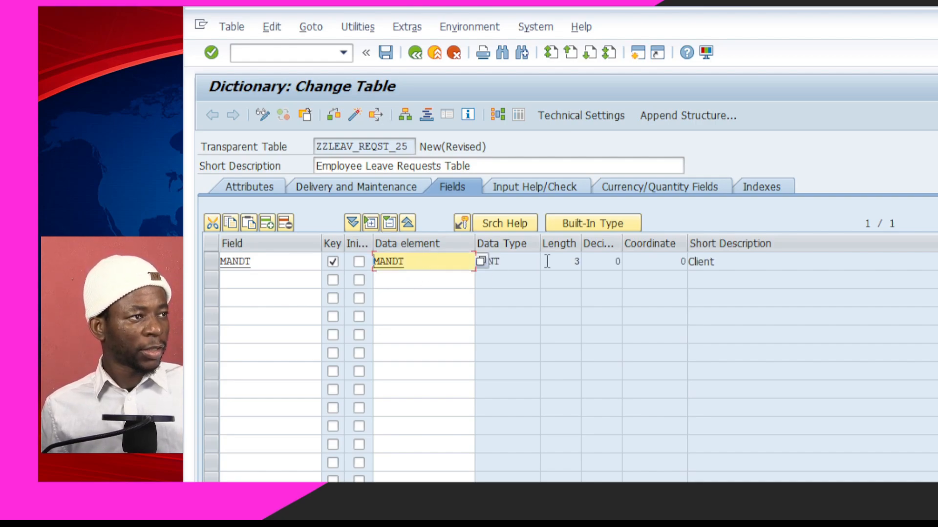
left_click(515, 276)
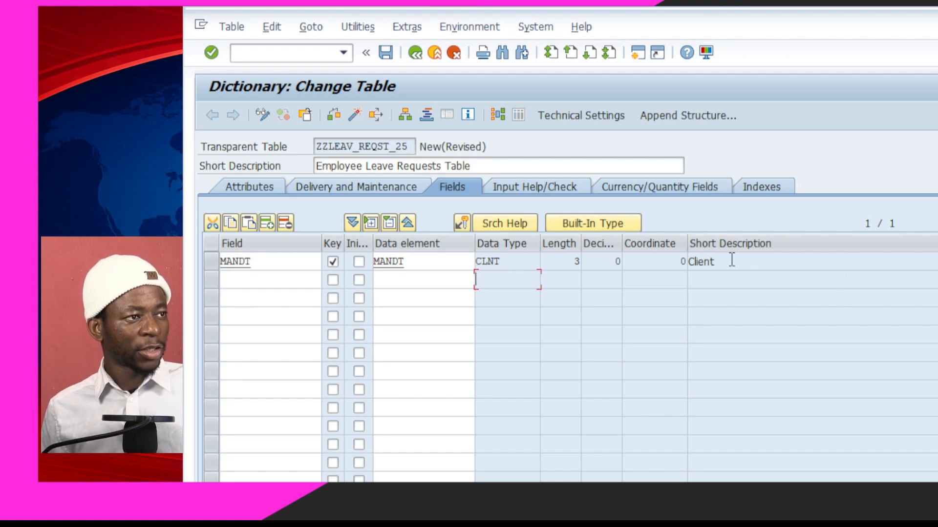
Add REQ_ID as the second key field
left_click(267, 279)
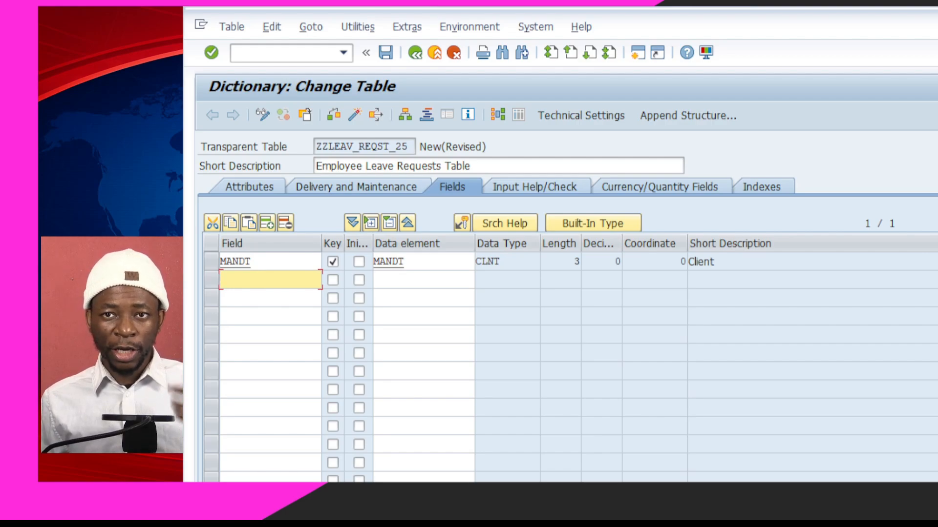
type("REQ_ID")
key("Tab")
key("space")
key("Tab")
key("Tab")
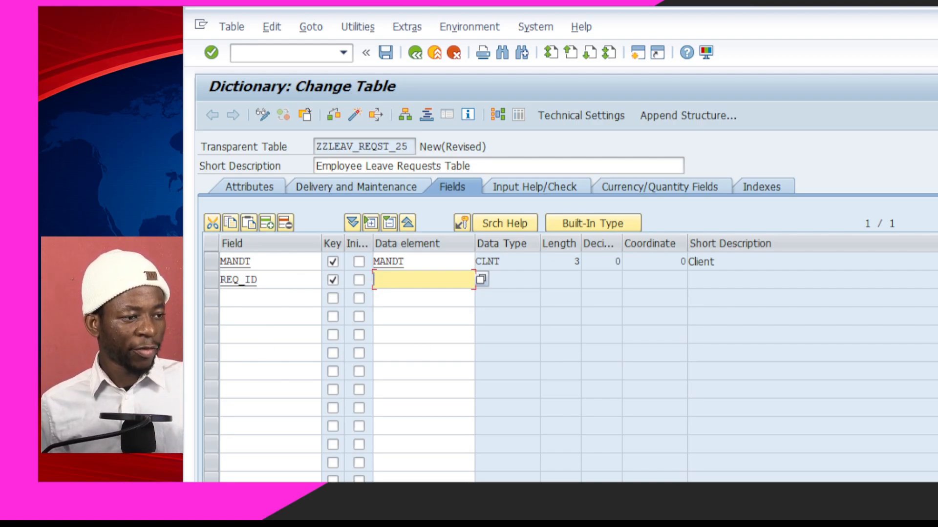
key("alt+Tab")
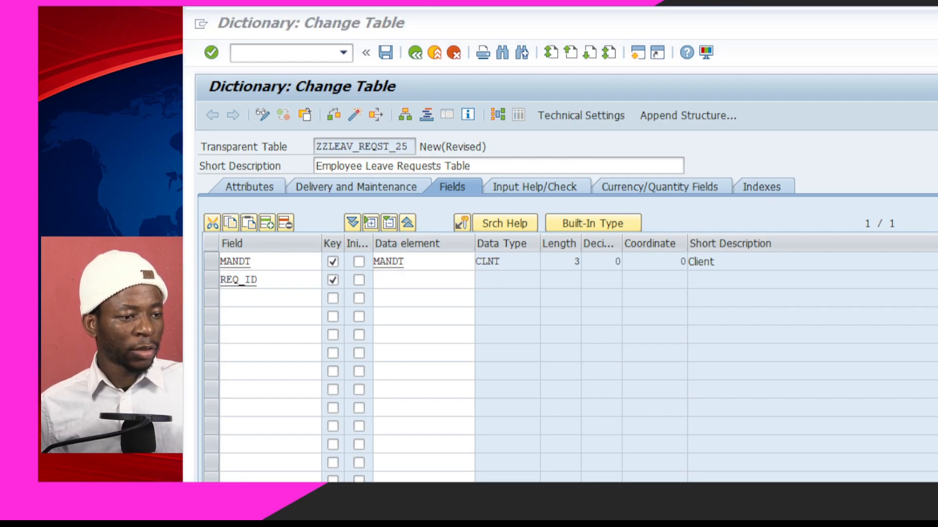
key("alt+Tab")
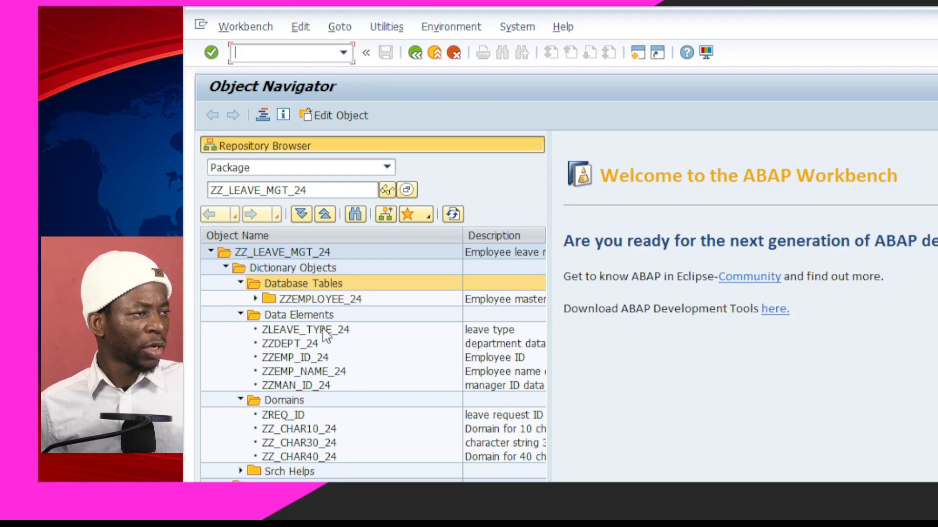
key("alt+Tab")
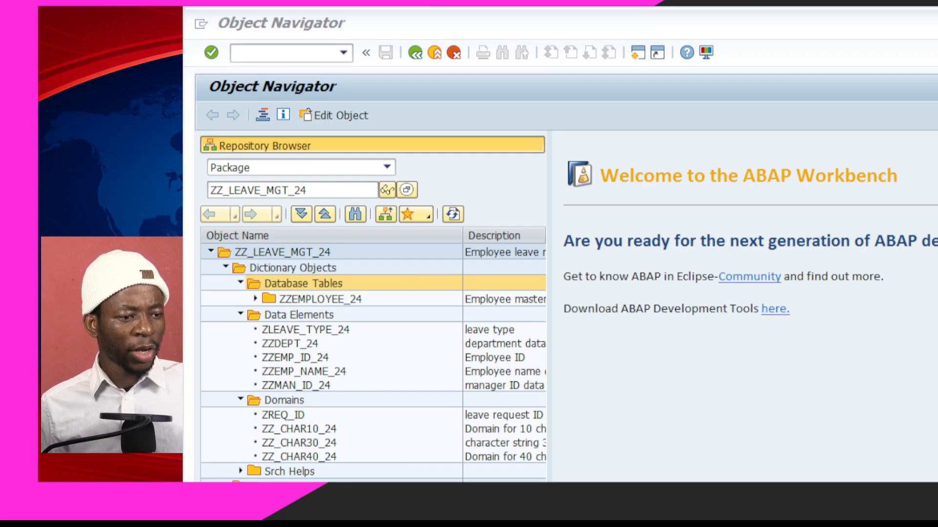
key("alt+Tab")
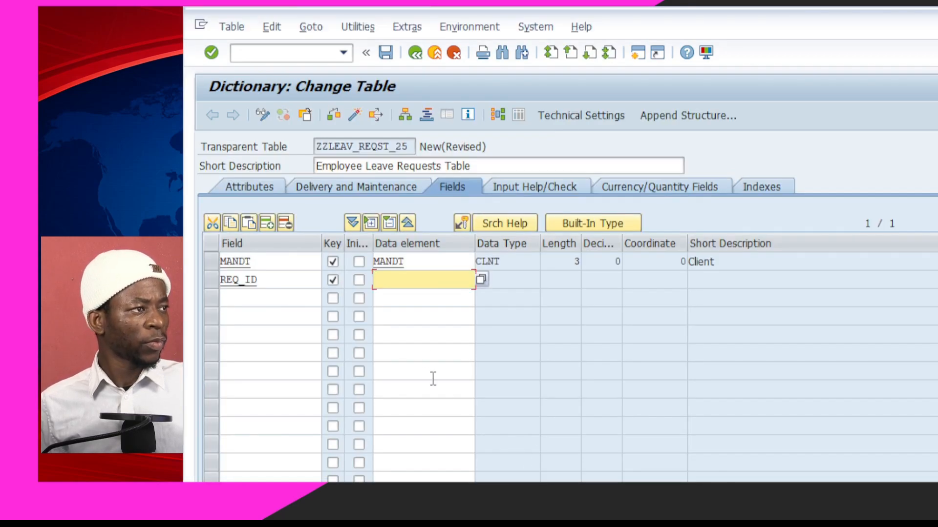
Enter zzreqID_25 as the data element of the REQ_ID field
type("zz")
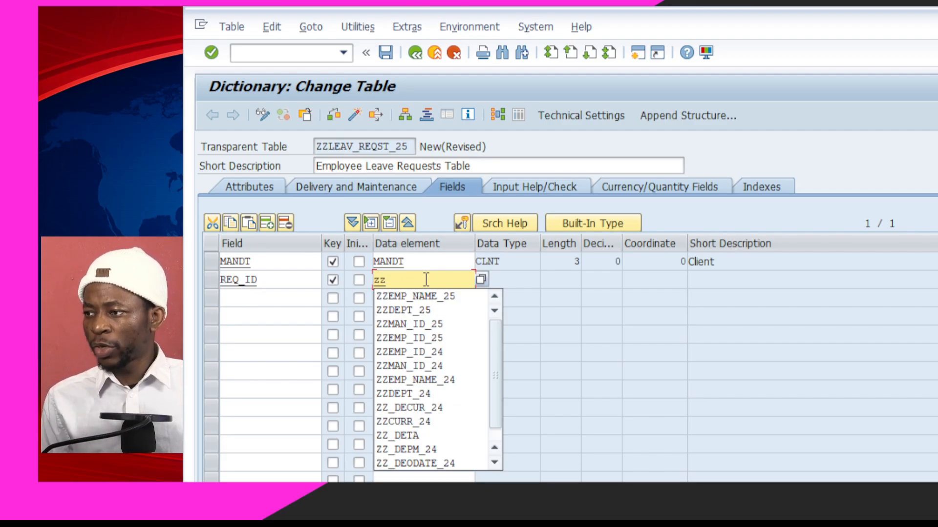
type("req")
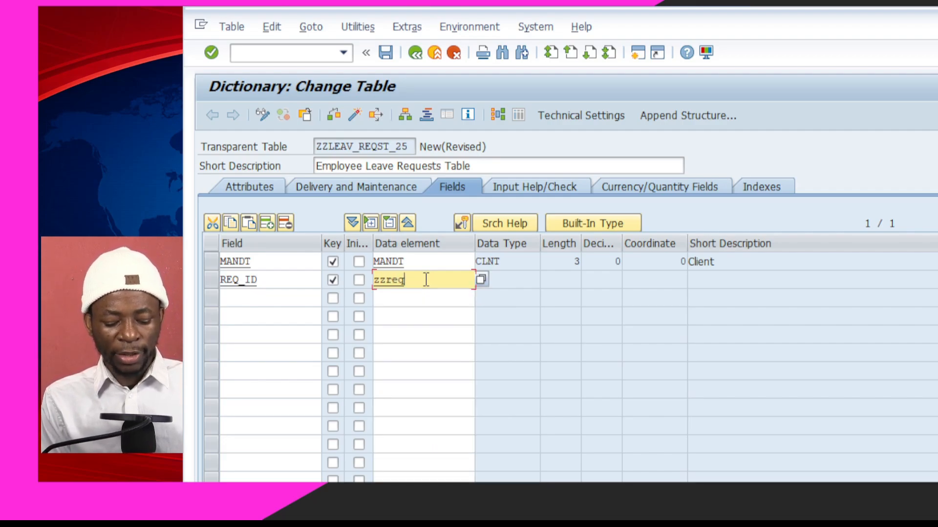
type("ID")
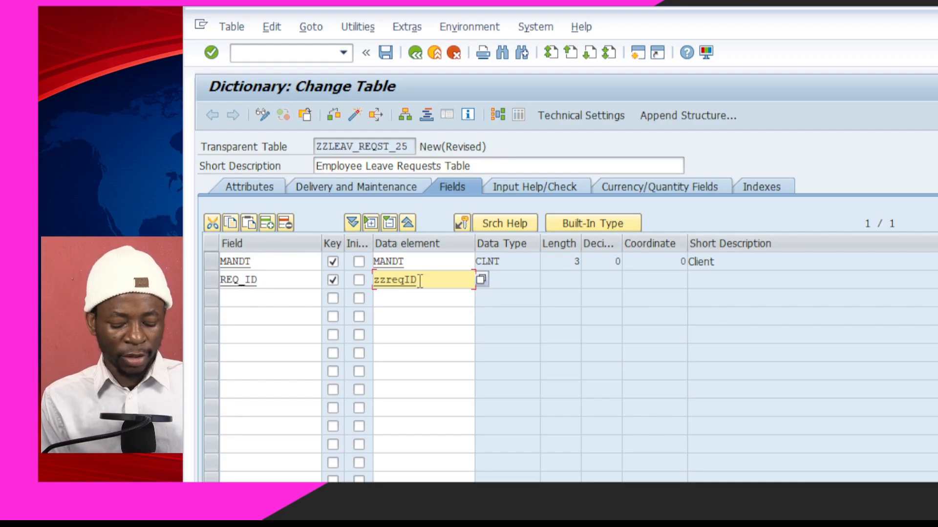
type("_25")
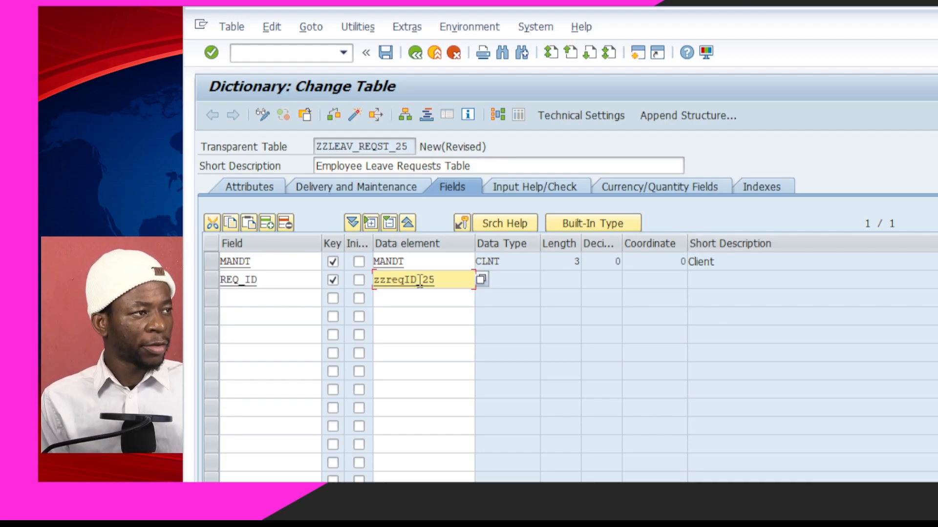
left_click(410, 297)
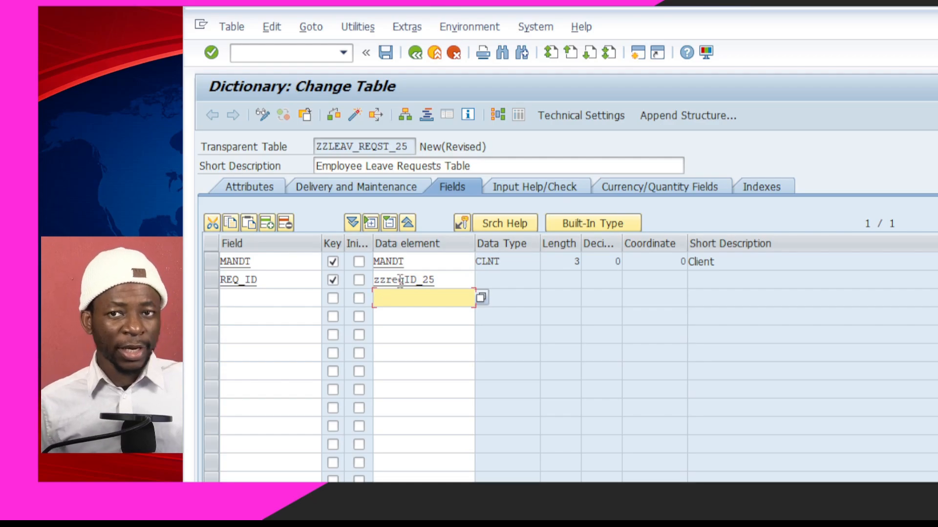
Create the missing data element ZZREQID_25 with short description 'Required ID'
double_click(401, 280)
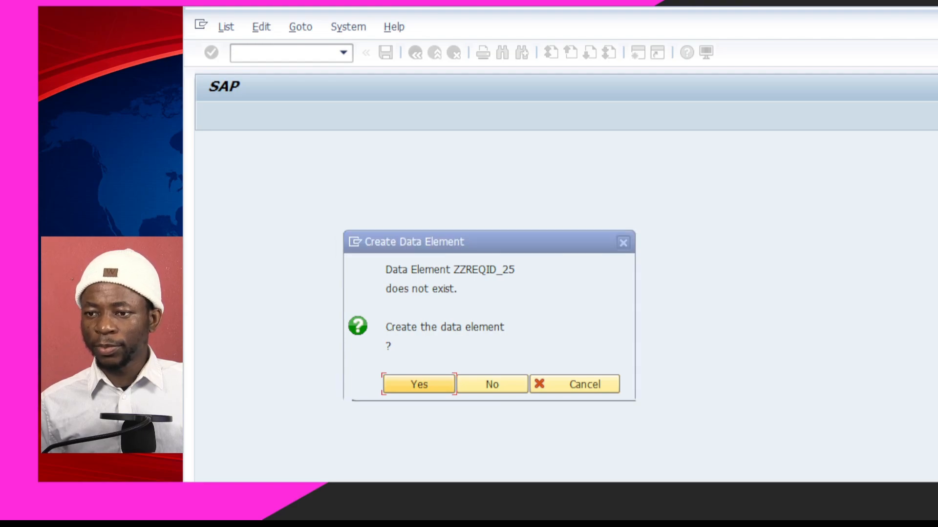
left_click(408, 385)
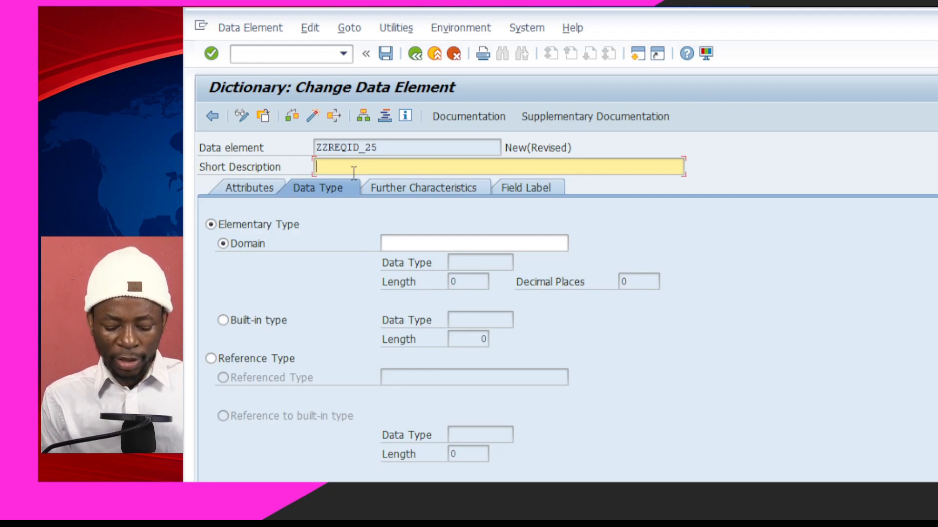
type("Required ID")
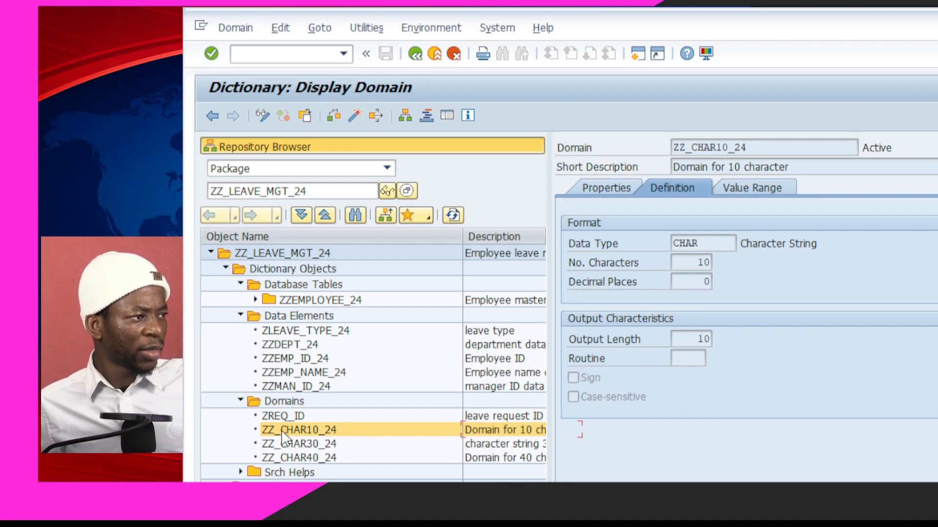
Assign domain ZREQ_ID (CHAR, length 10) to data element ZZREQID_25 and check it
double_click(284, 416)
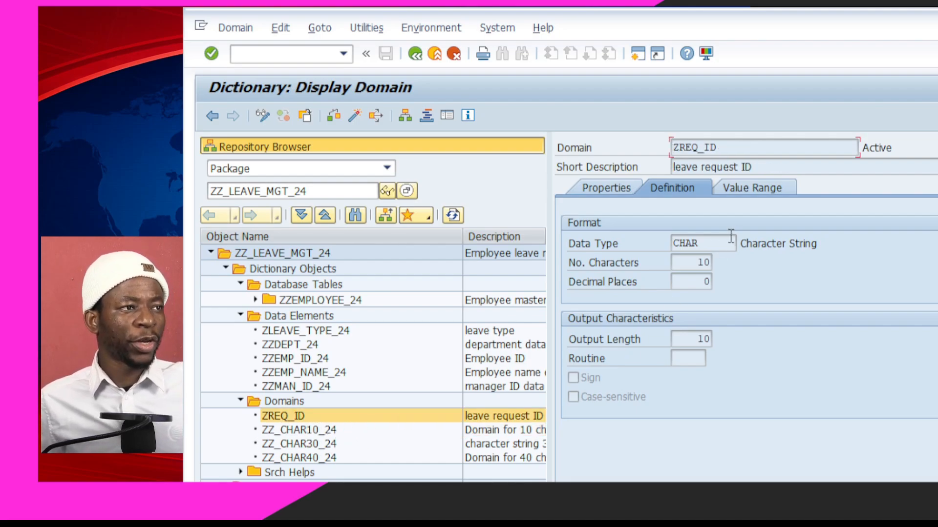
left_click(761, 189)
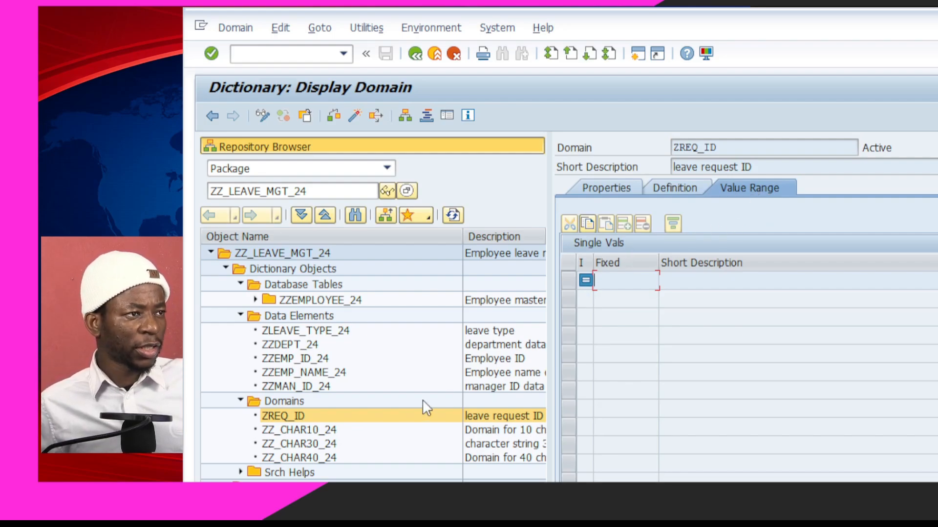
left_click(363, 415)
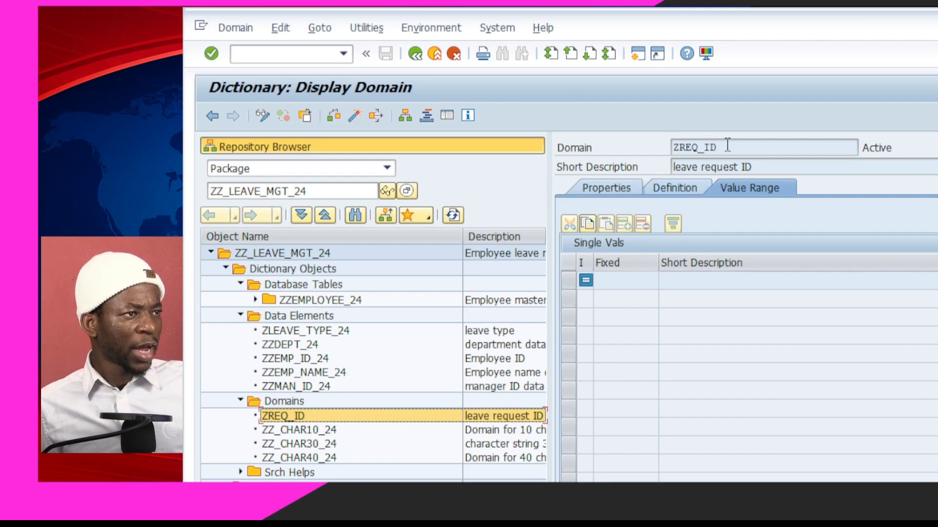
left_click_drag(727, 145, 675, 149)
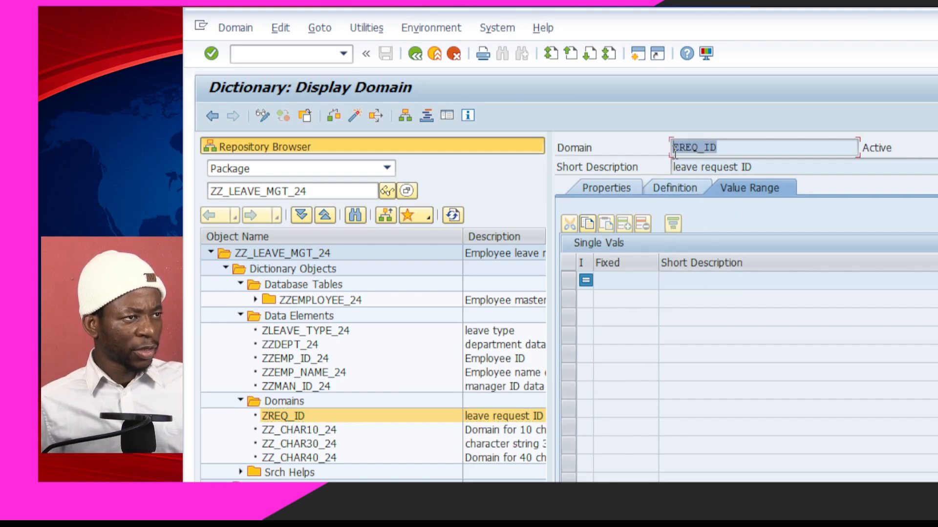
key("ctrl+c")
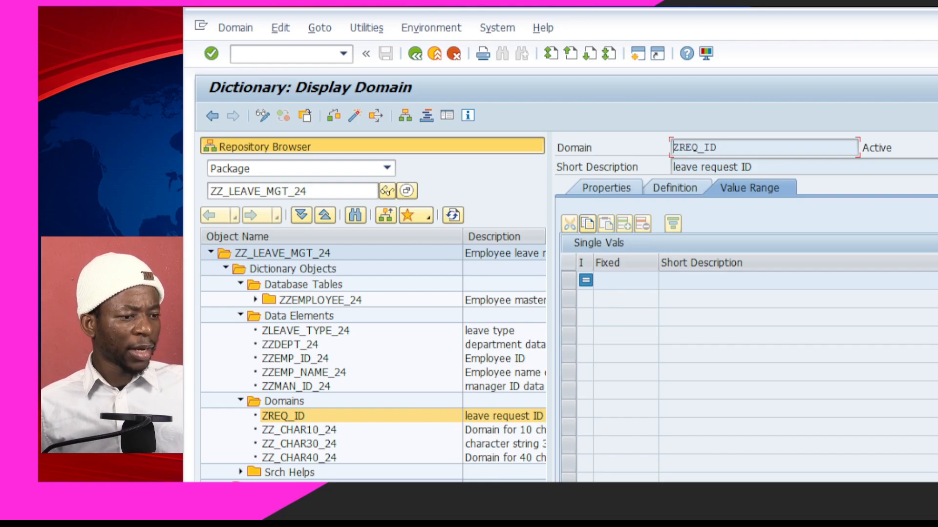
key("alt+Tab")
key("alt+Tab")
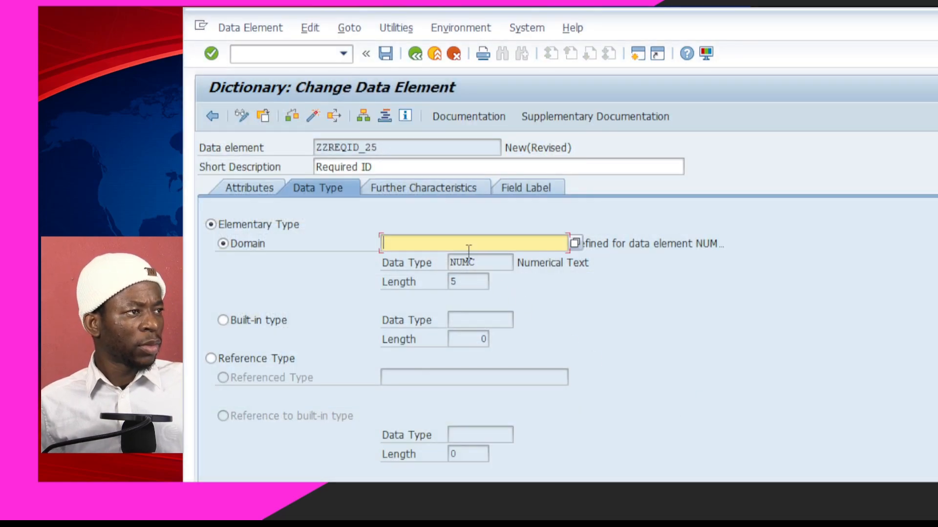
key("ctrl+v")
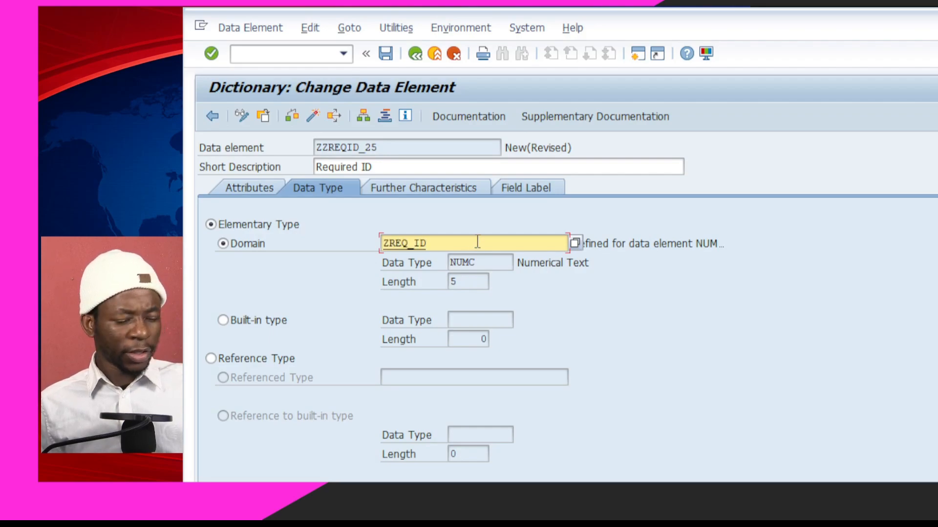
key("Return")
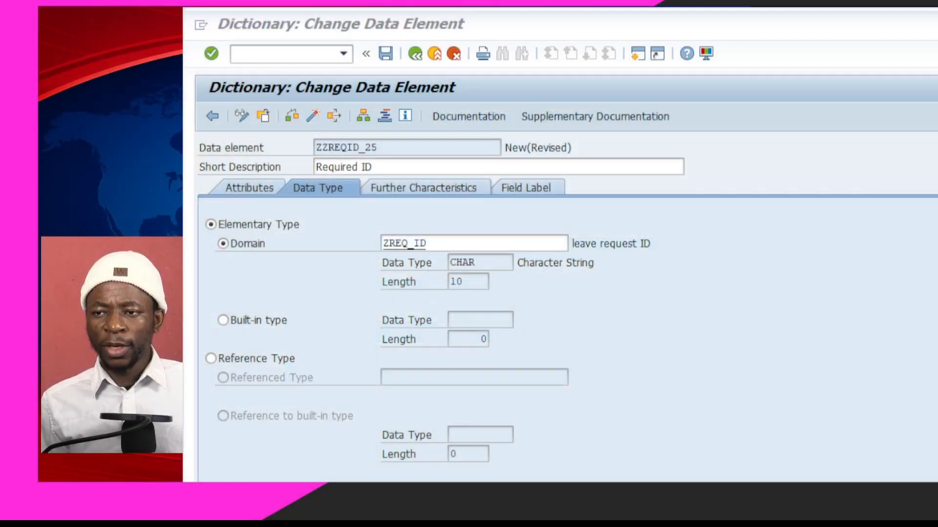
left_click(652, 372)
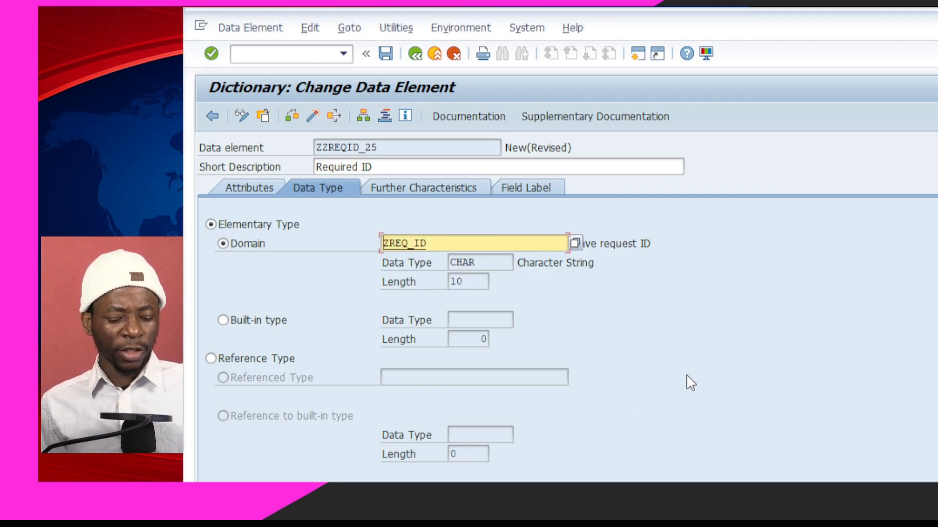
key("ctrl+F2")
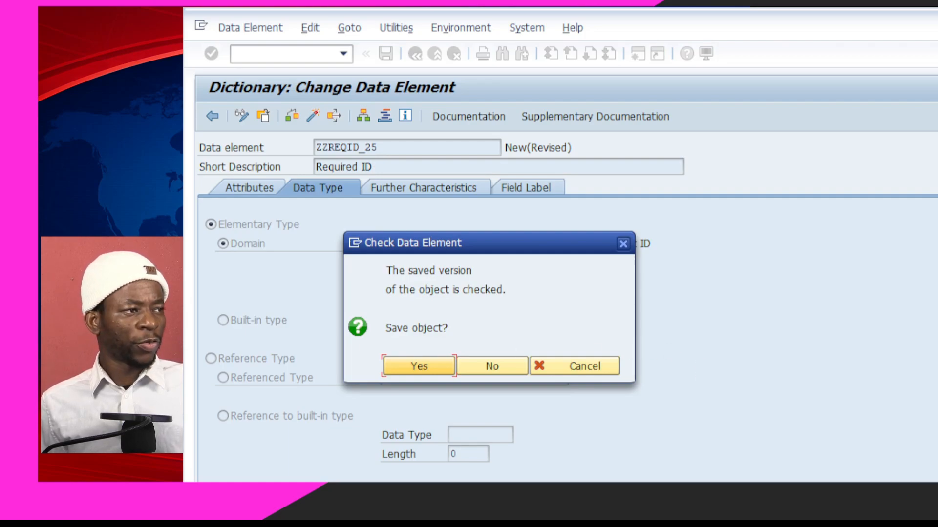
Save data element ZZREQID_25 to the workbench request
left_click(396, 367)
left_click(457, 417)
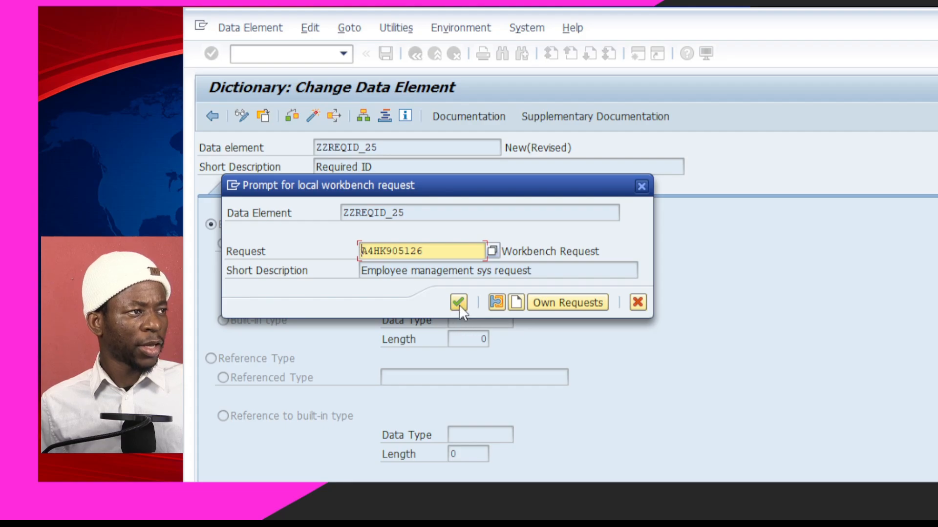
left_click(458, 303)
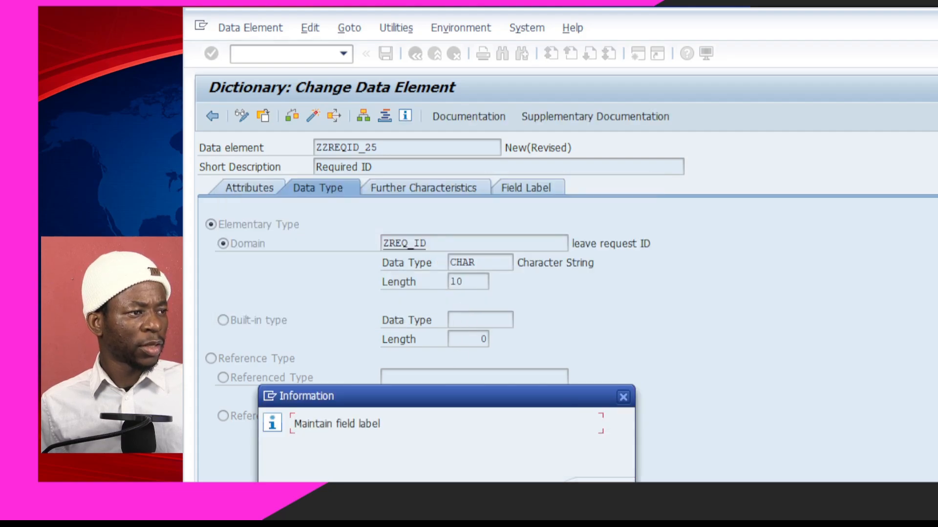
key("Return")
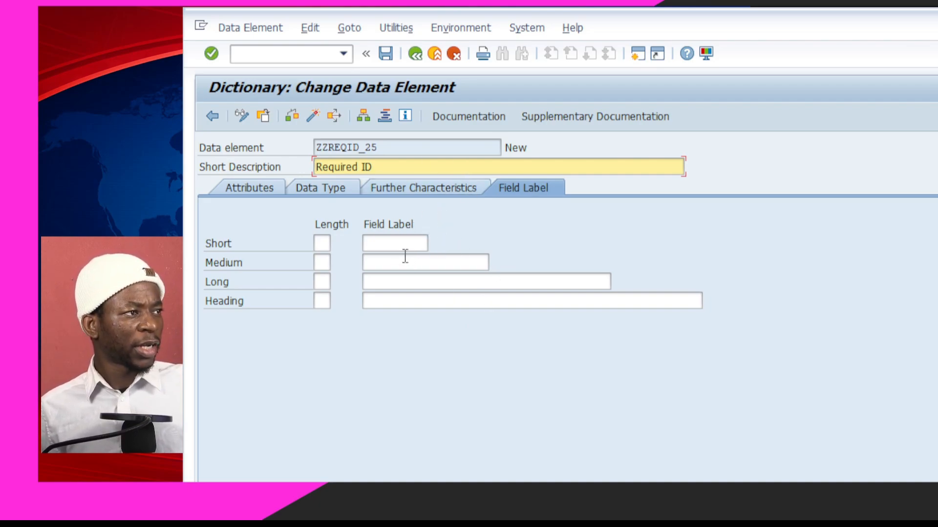
Enter field labels Req ID and Required ID, then save, check, and activate the data element
left_click(398, 243)
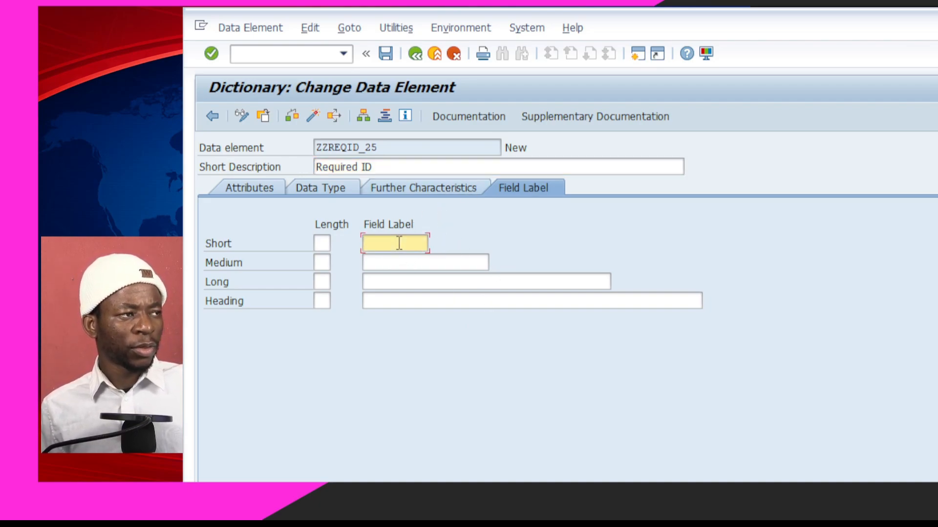
type("Re")
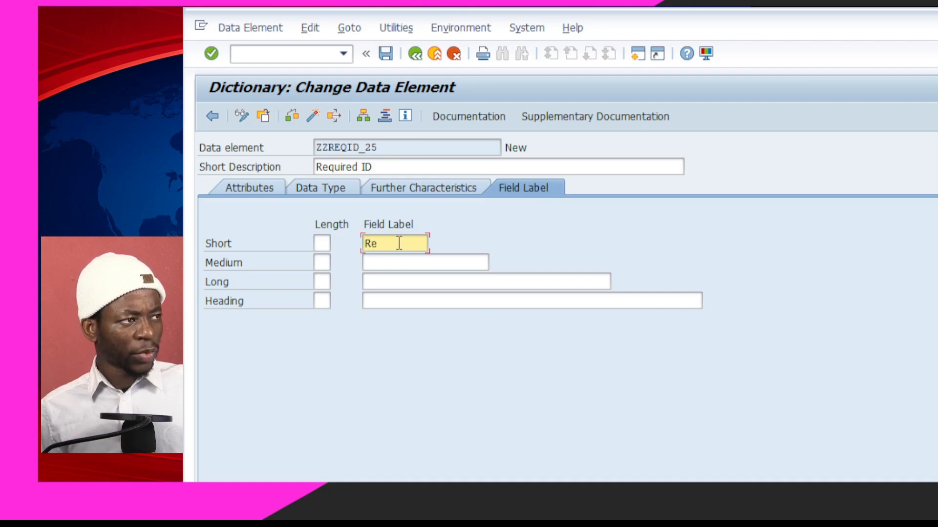
type("q ID")
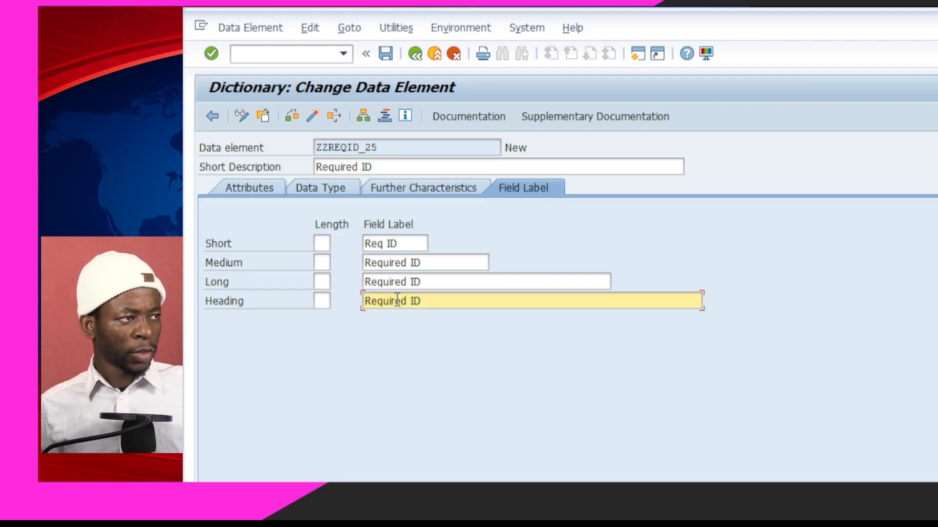
key("Return")
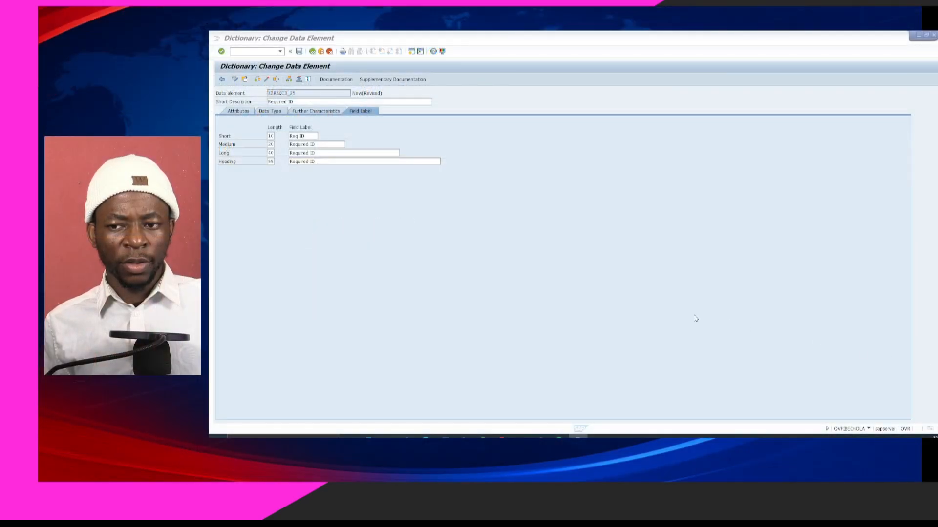
left_click(470, 245)
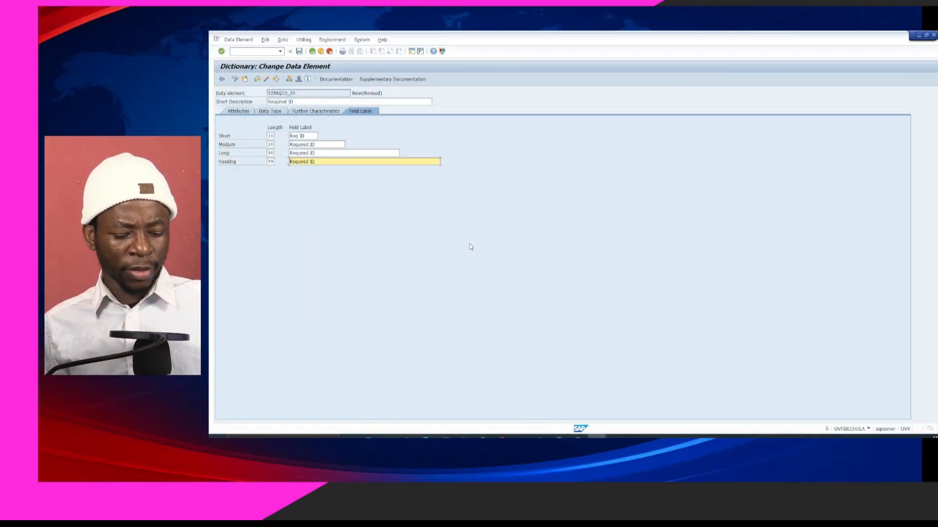
key("ctrl+s")
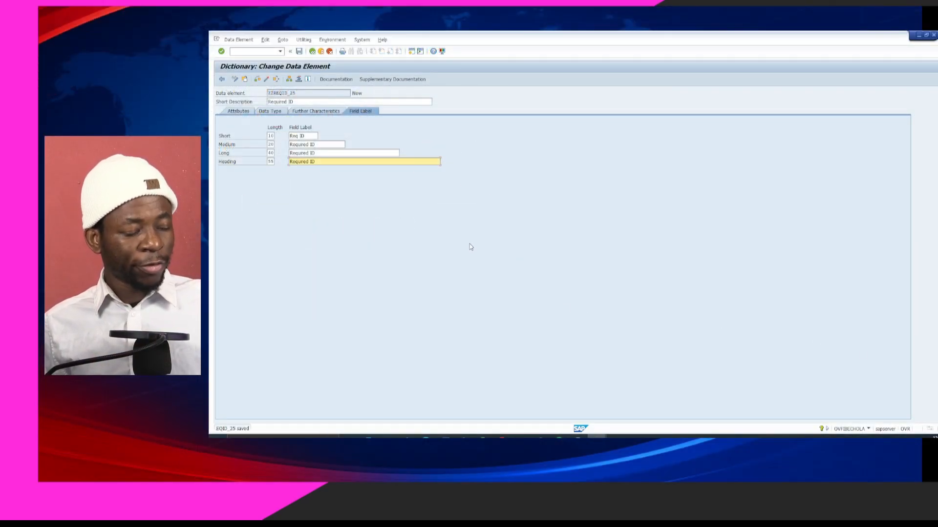
key("ctrl+F2")
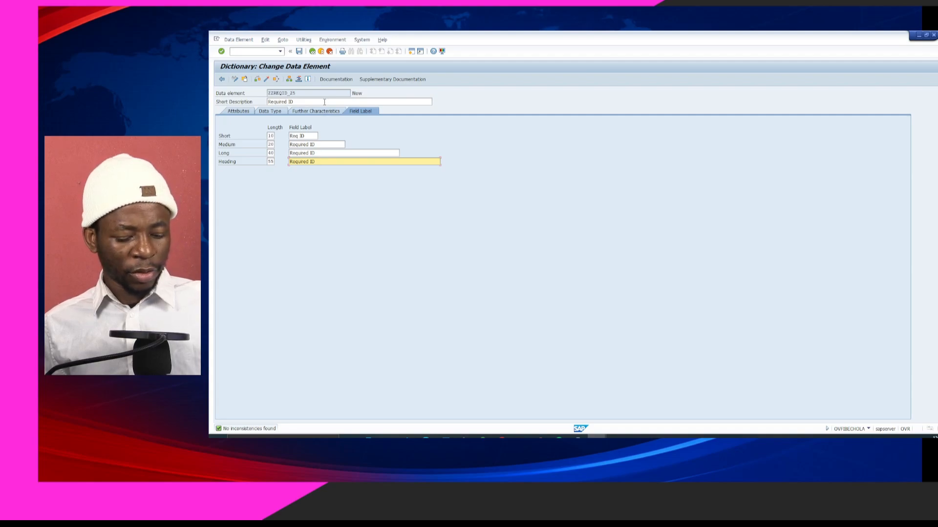
key("ctrl+F3")
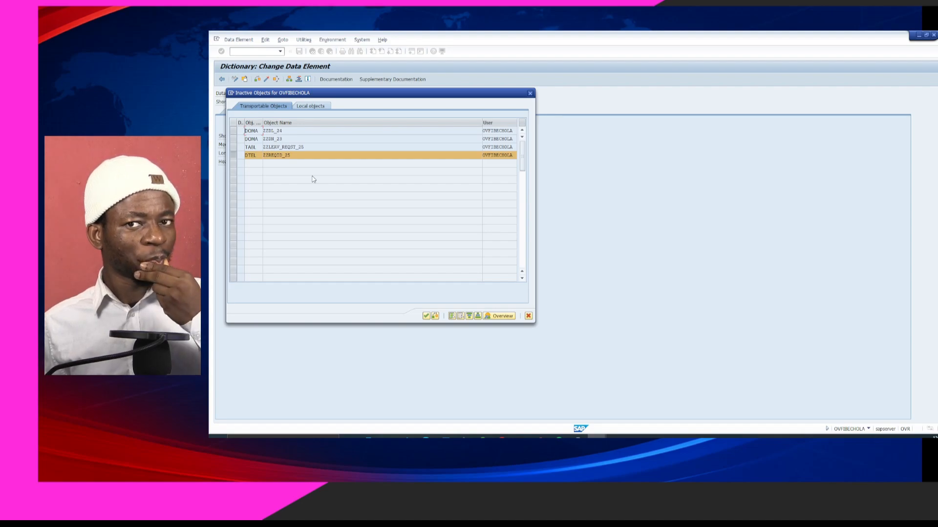
Activate data element ZZREQID_25 and check that REQ_ID now shows CHAR length 10
left_click(426, 317)
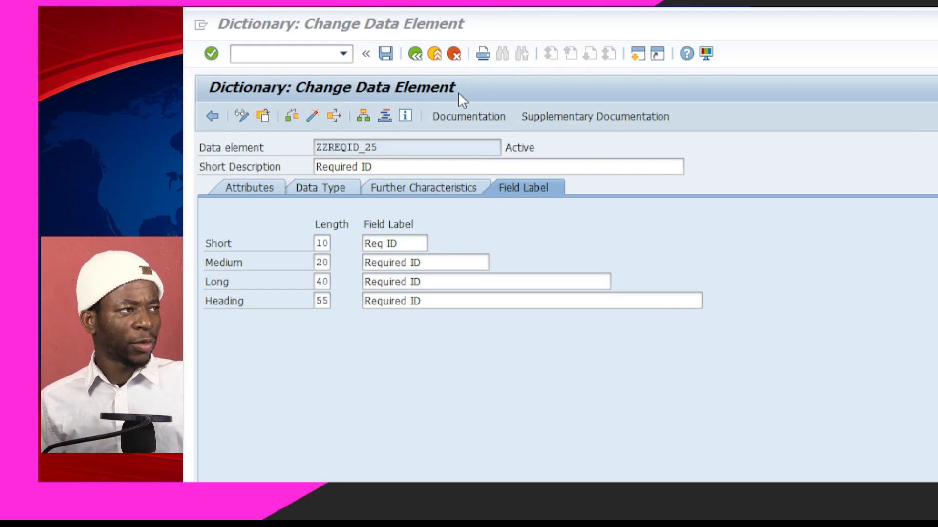
left_click(415, 54)
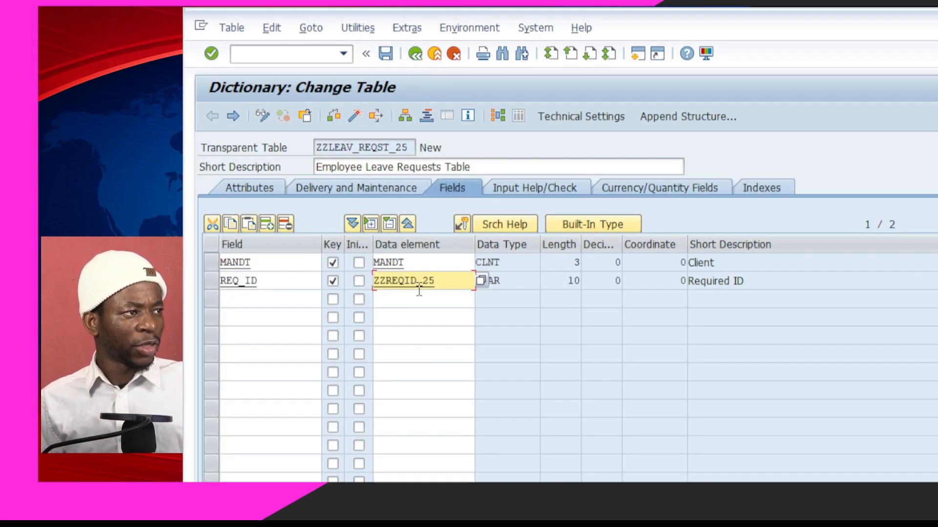
left_click(419, 300)
double_click(394, 284)
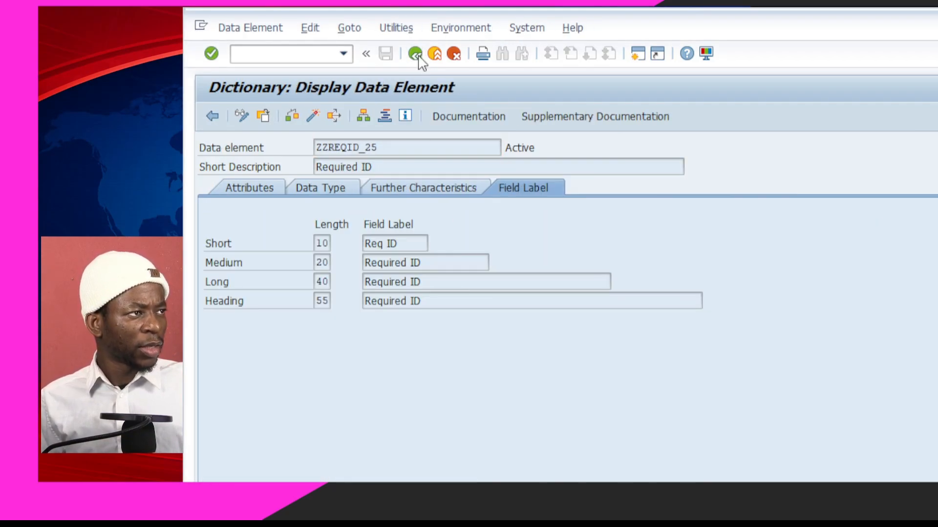
left_click(417, 56)
left_click(287, 300)
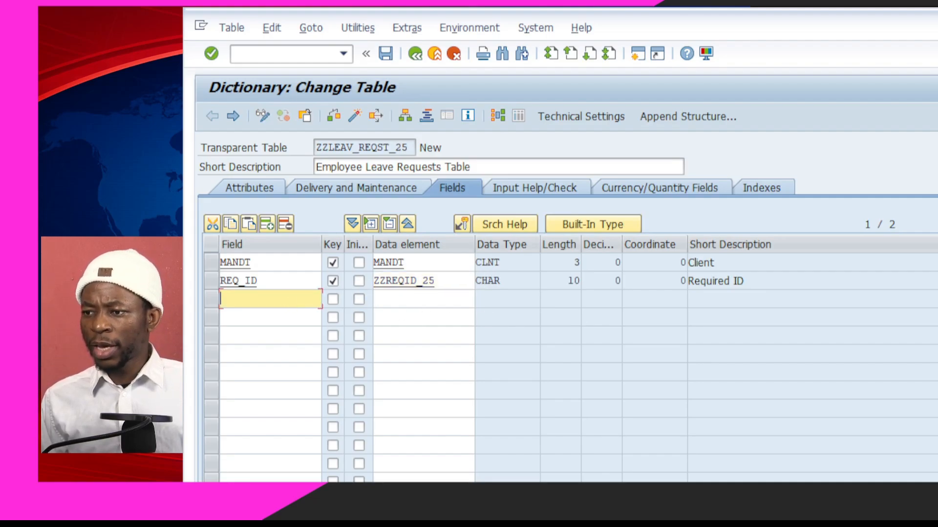
Add fields EMP_ID with ZZEMPID_25 and EMP_NAME with ZZEM_NAME_25 to the field list
type("EMP_ID")
left_click(432, 299)
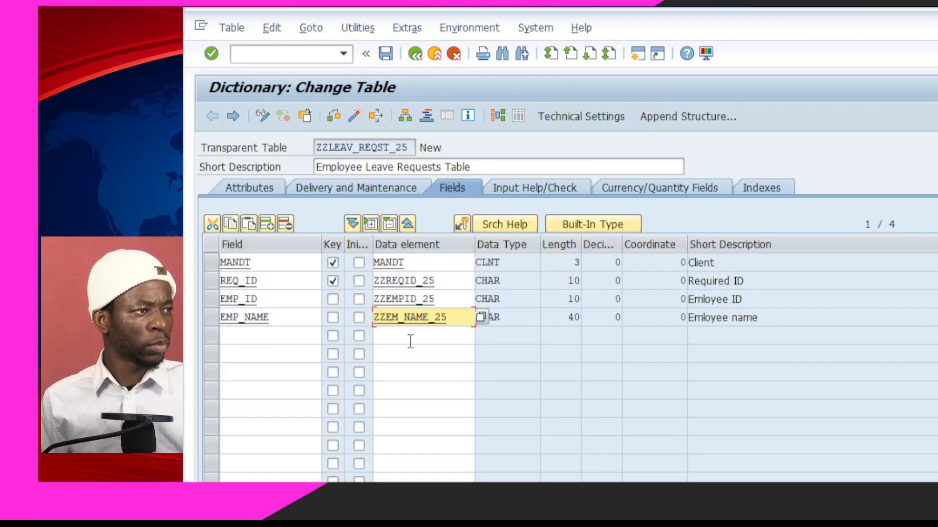
left_click(411, 341)
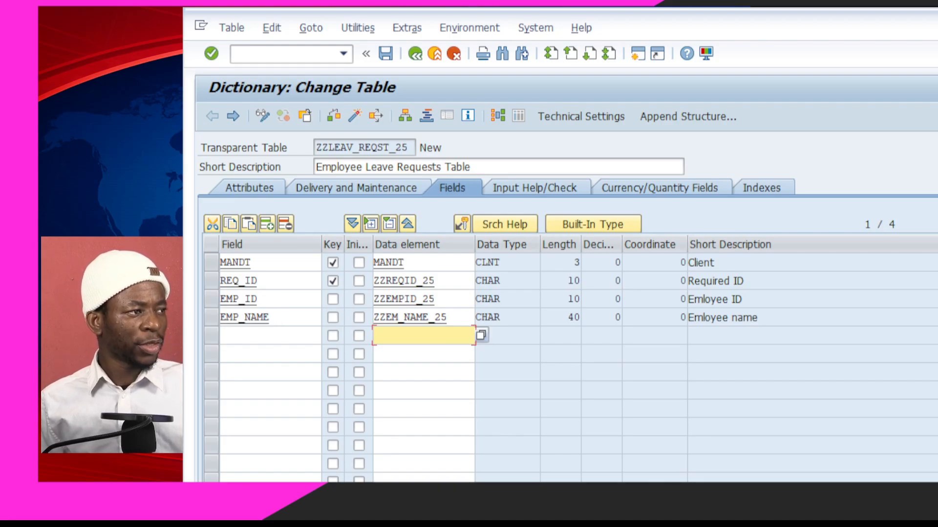
left_click(281, 318)
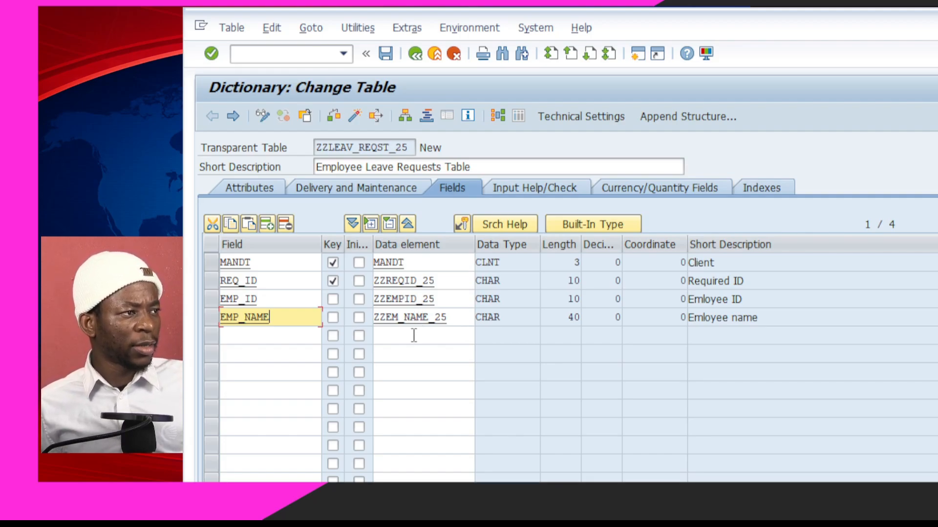
left_click(294, 337)
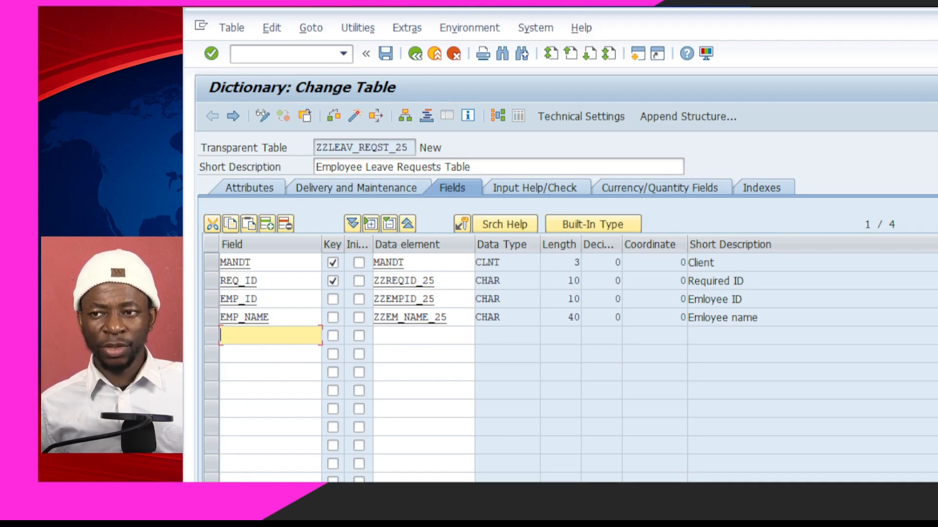
Add field START_DATE with data element DATS
type("start_date")
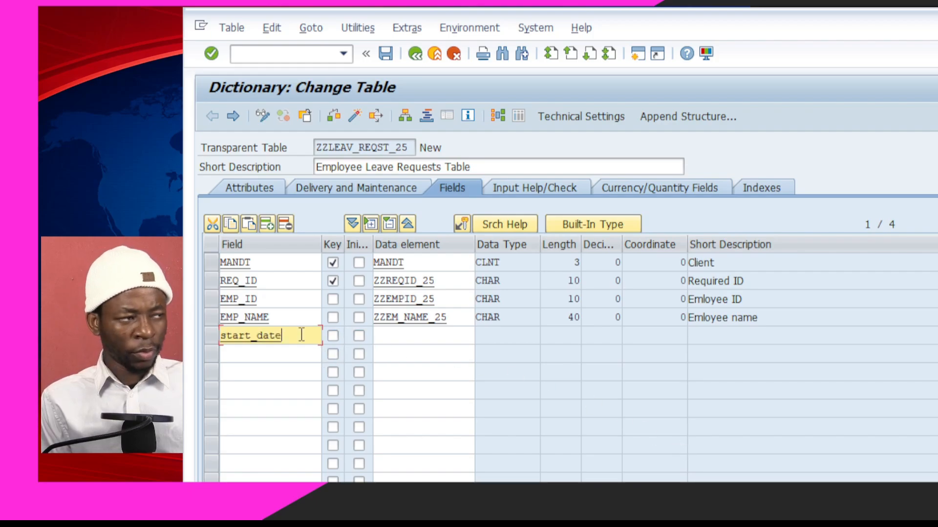
left_click(411, 343)
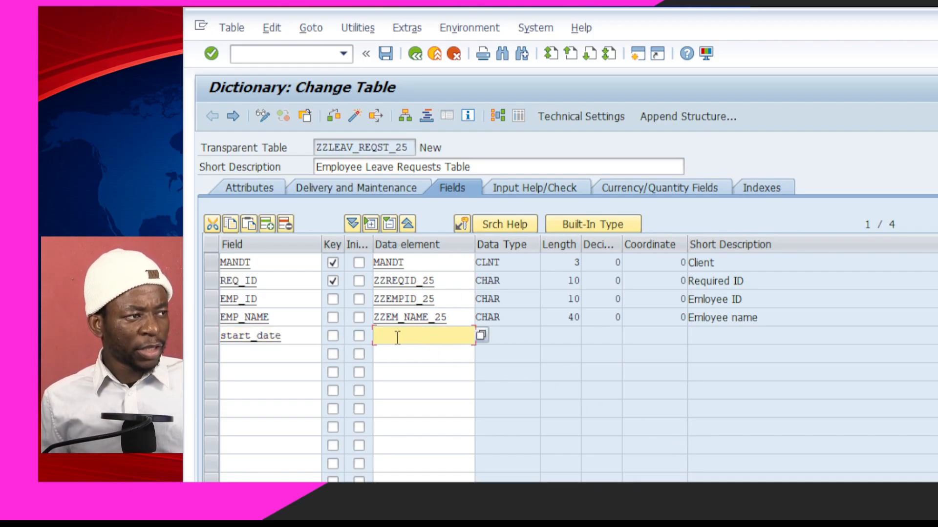
type("DAT")
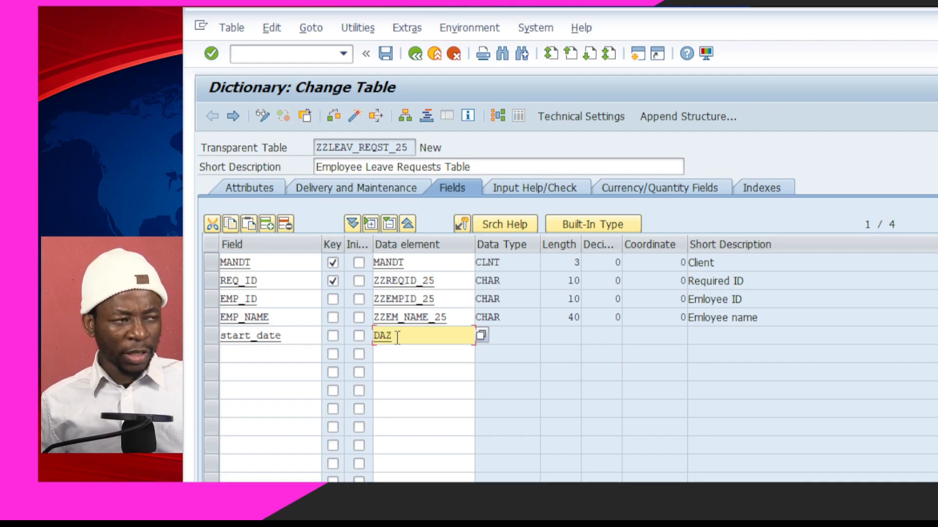
type("S")
key("Return")
left_click(513, 370)
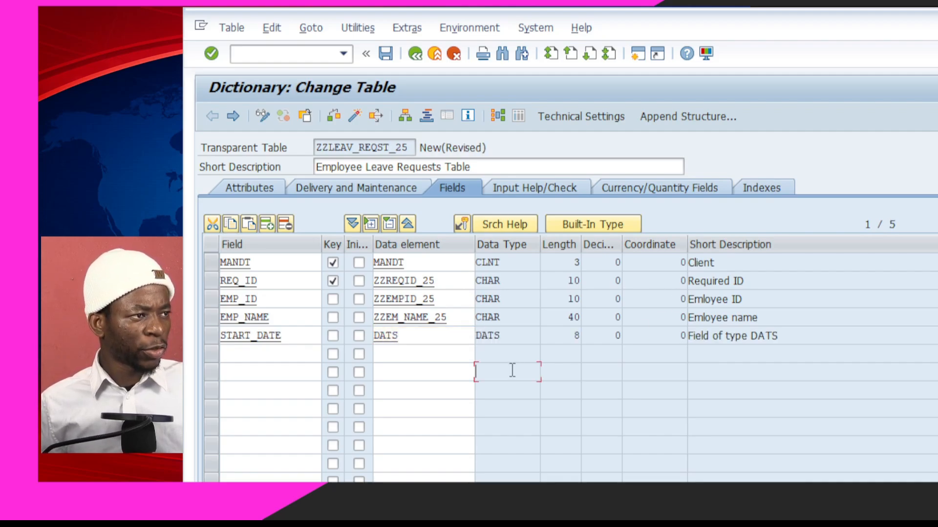
Add field END_DATE with data element DATS
left_click(227, 355)
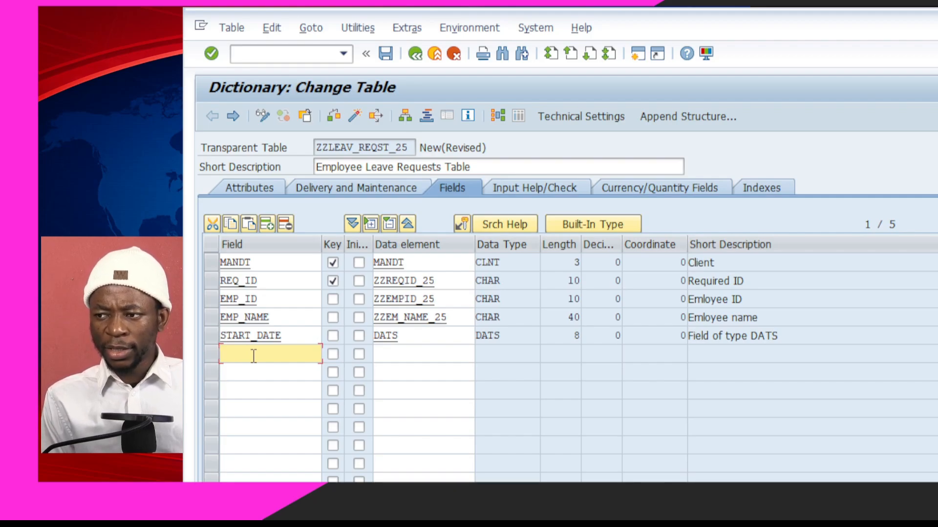
type("END_DATE")
left_click(425, 352)
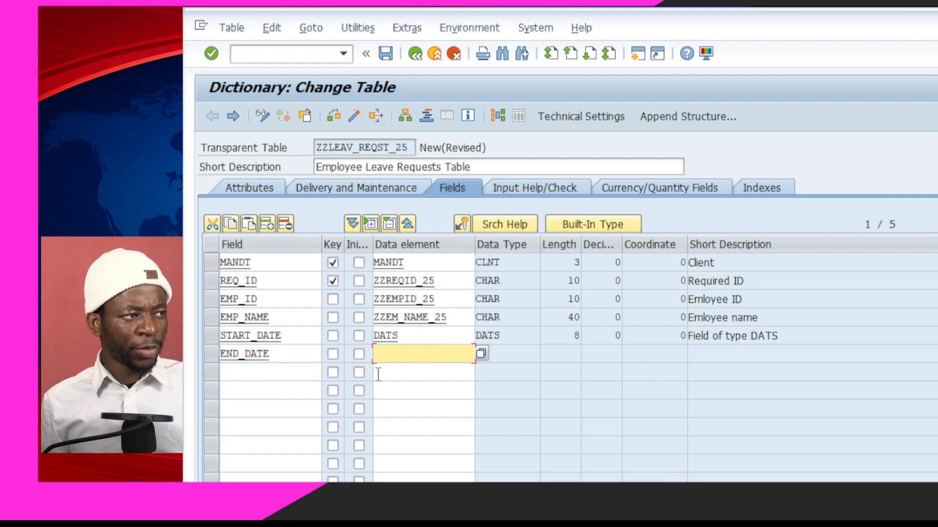
type("DATS")
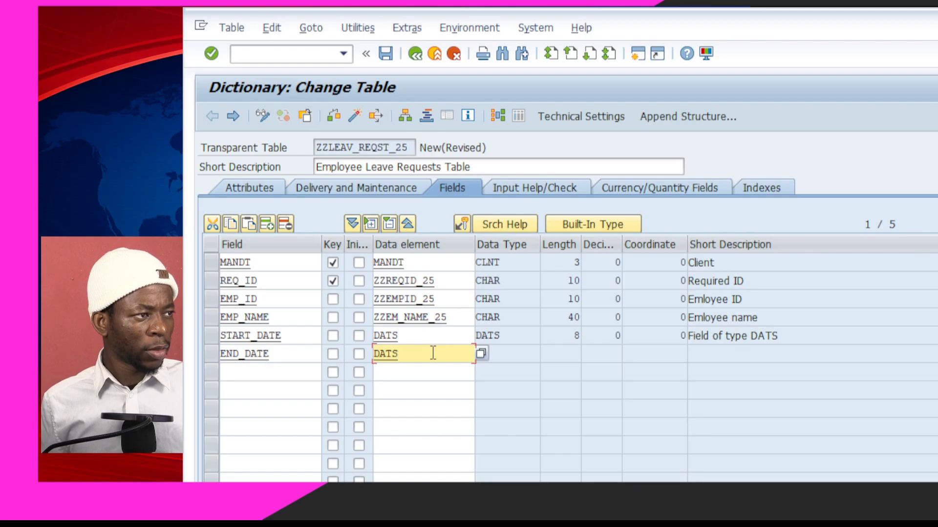
key("Return")
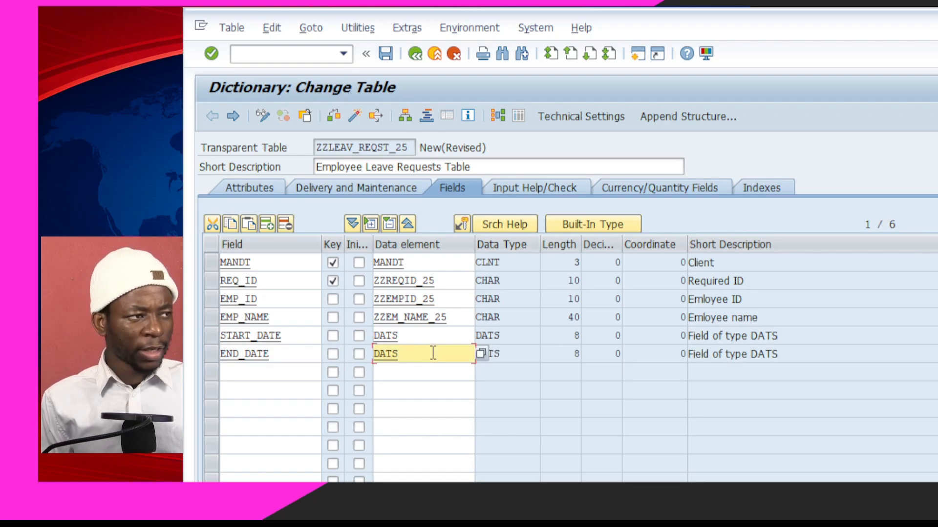
left_click(452, 377)
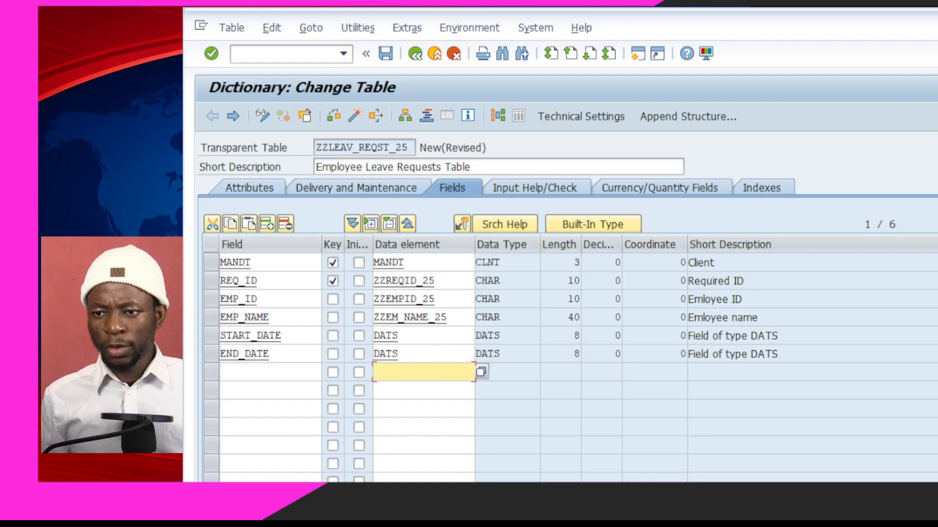
left_click(297, 373)
Add field Leave_type with data element zzleav_type_25, then navigate to its definition
type("L")
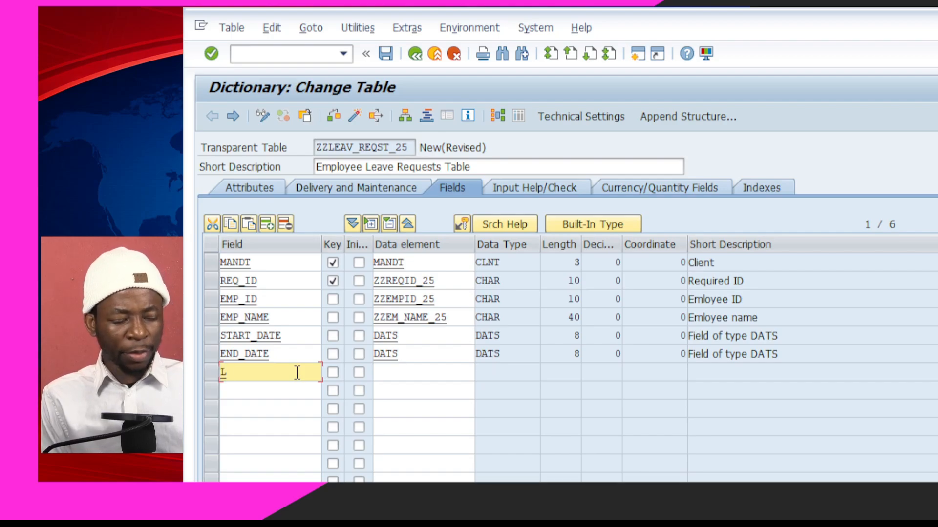
type("eave_type")
left_click(399, 374)
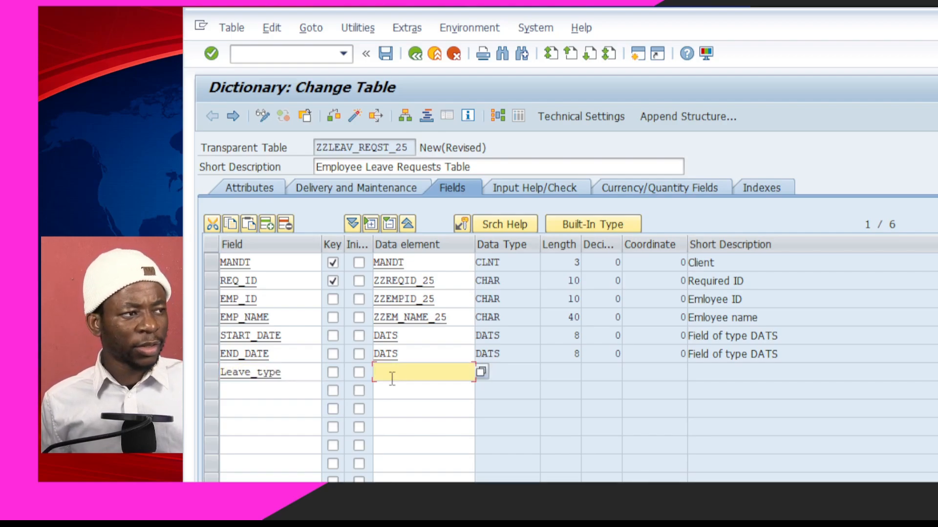
type("zz")
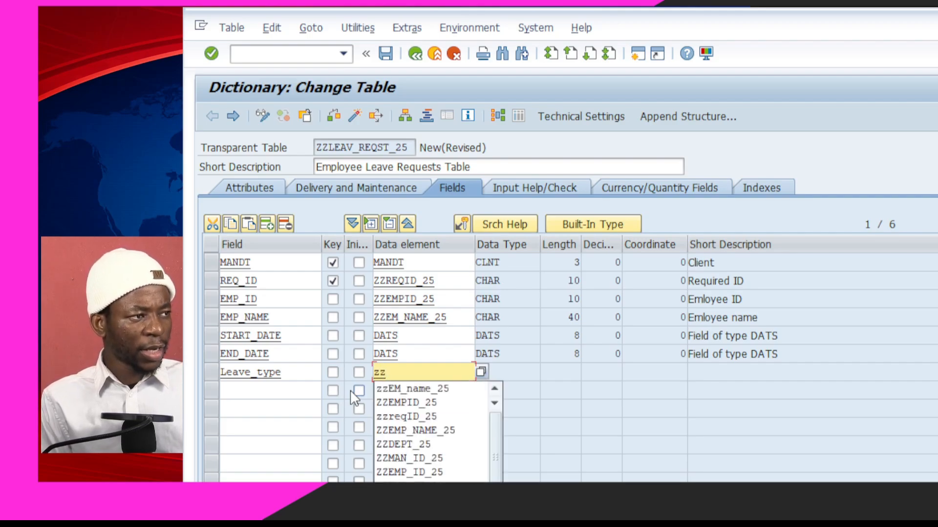
type("leac")
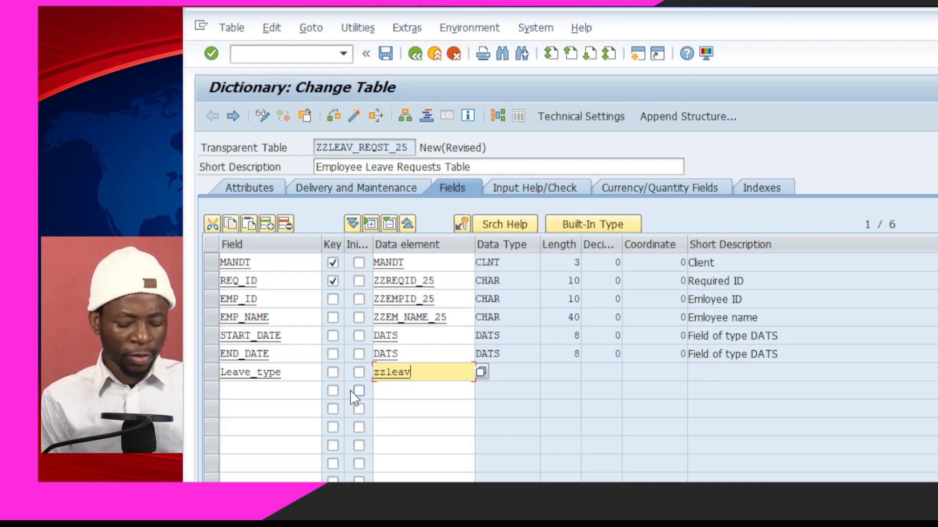
type("_type")
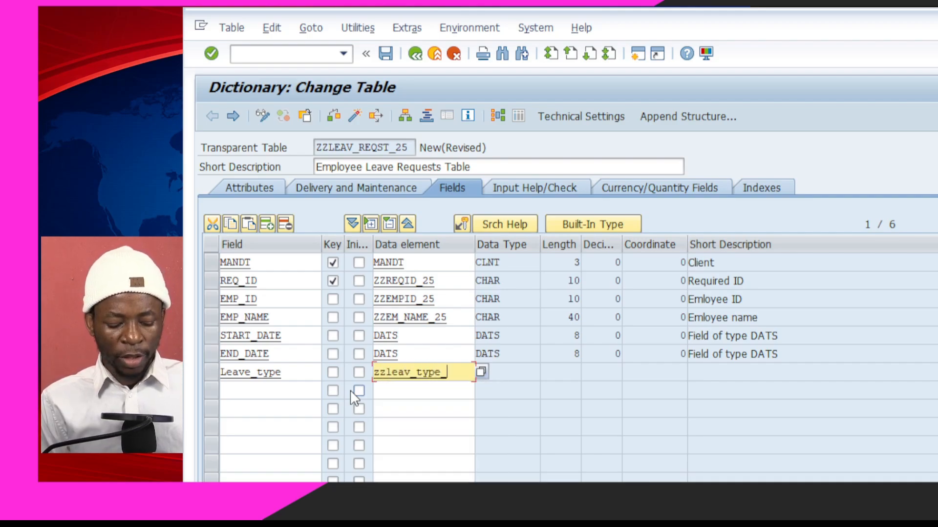
type("_25")
left_click(416, 392)
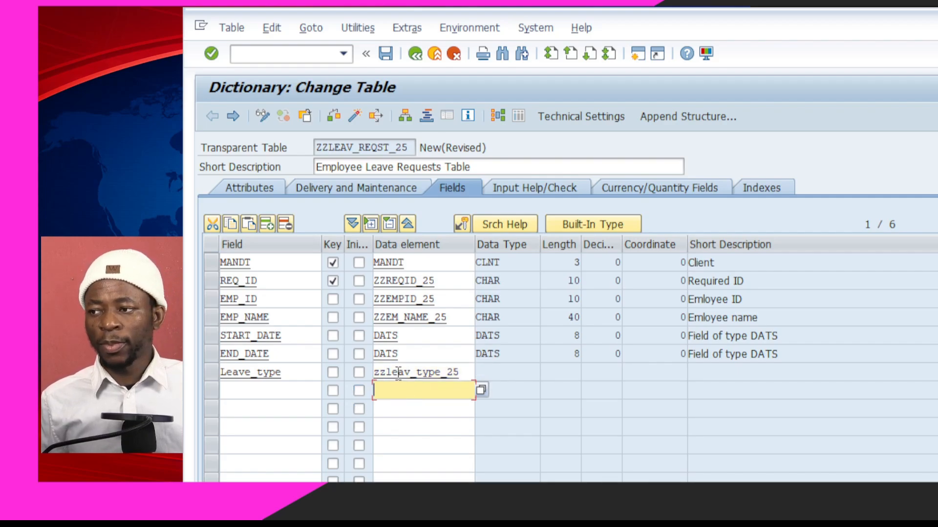
key("F3")
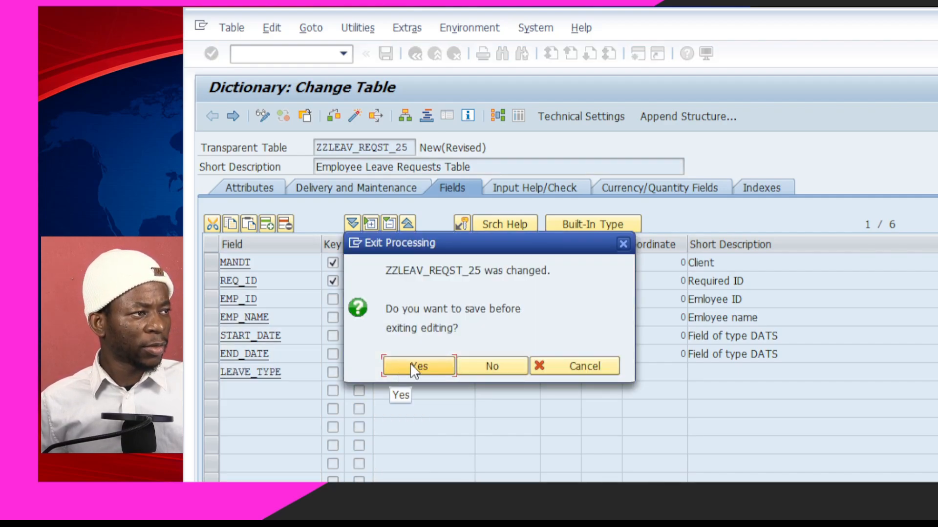
Save the table, create data element ZZLEAV_TYPE_25, and describe it as 'type of employee leave'
left_click(412, 367)
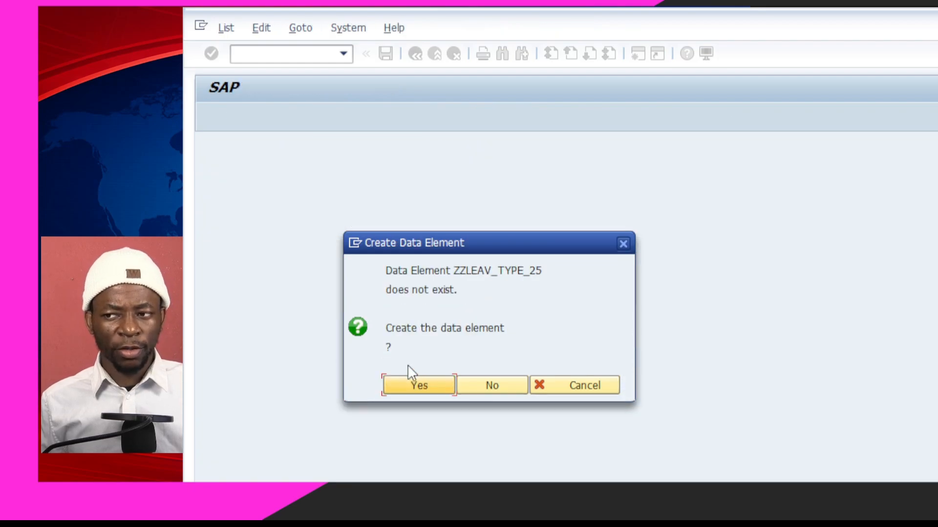
left_click(415, 386)
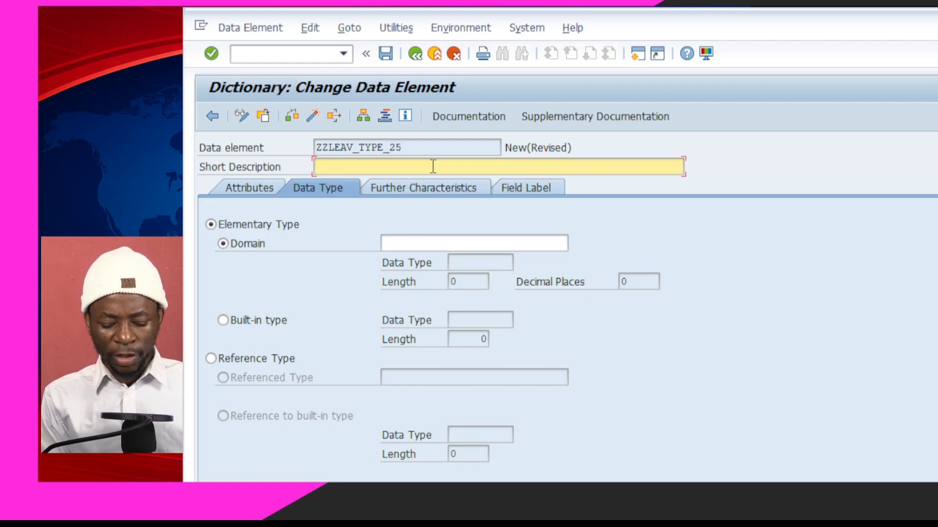
type("type of employee leave")
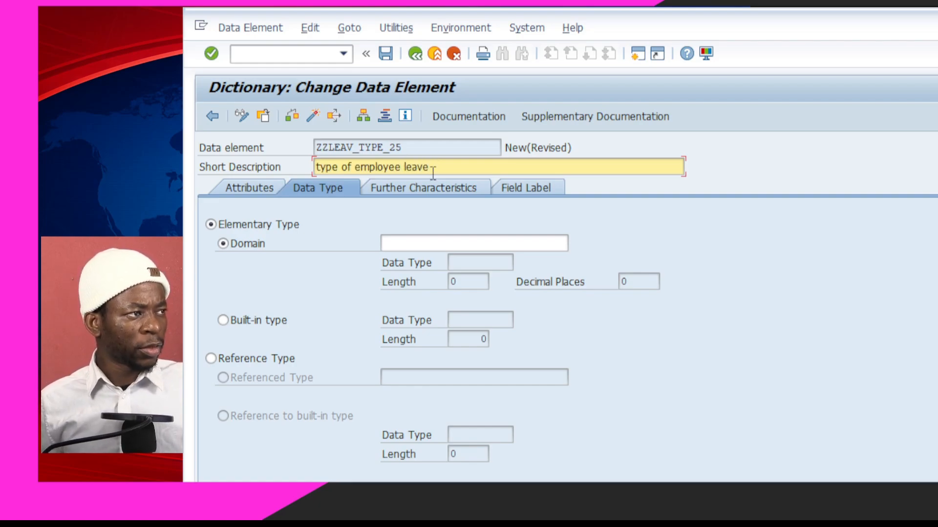
left_click(444, 245)
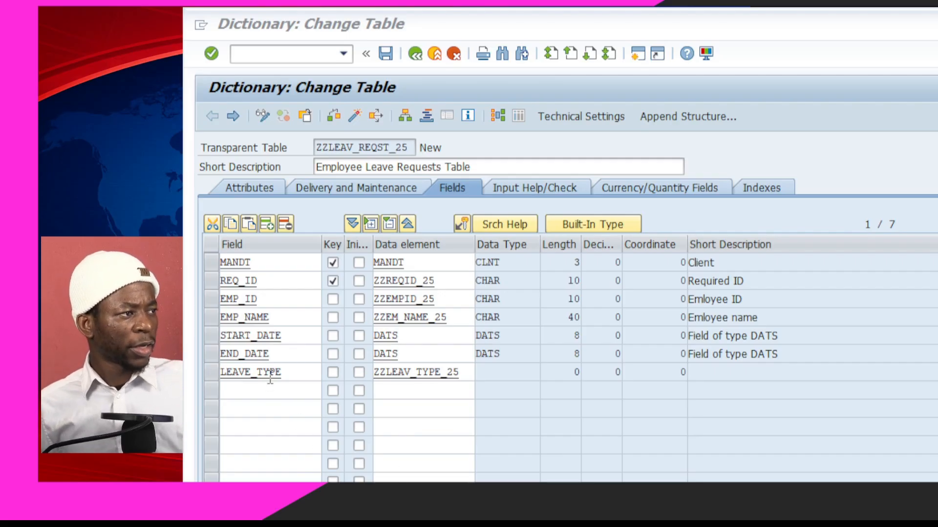
Open ZZLEAV_TYPE_25 from the LEAVE_TYPE row and confirm creating it as a new data element
left_click(269, 374)
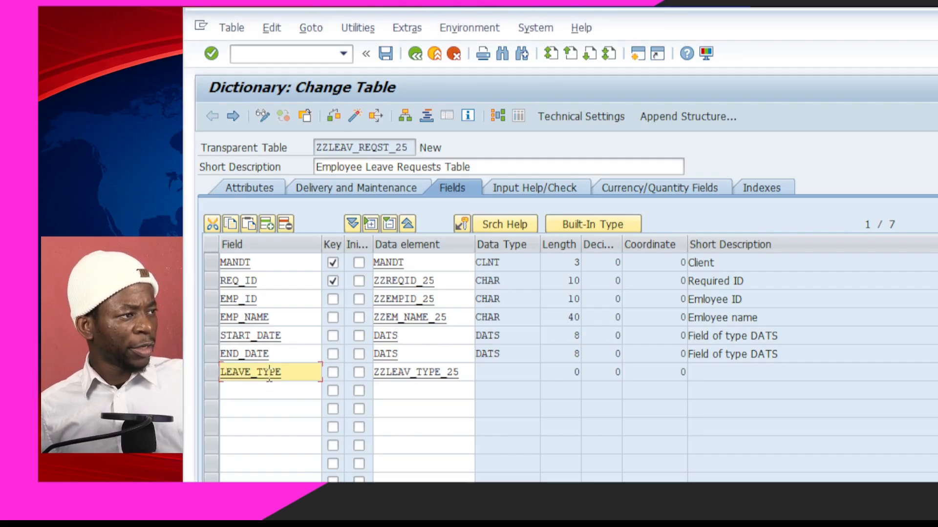
left_click(417, 376)
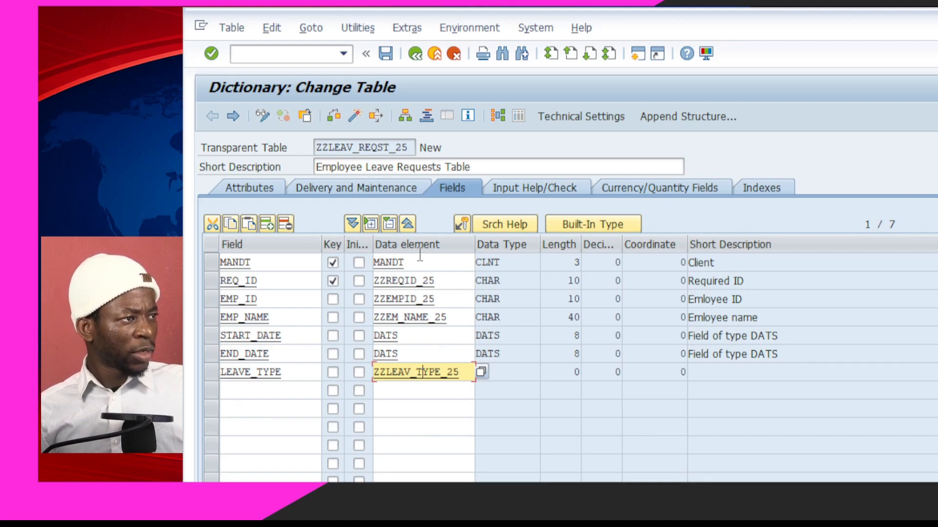
double_click(404, 377)
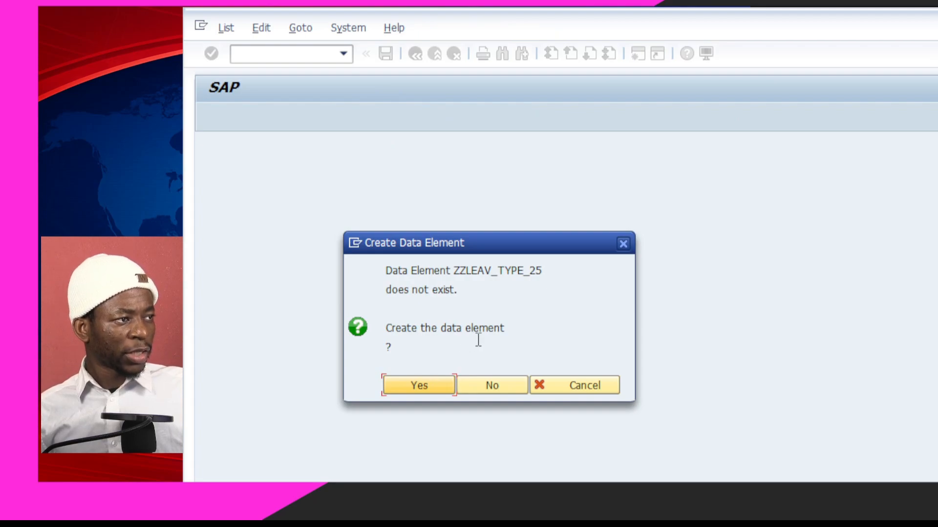
left_click(418, 388)
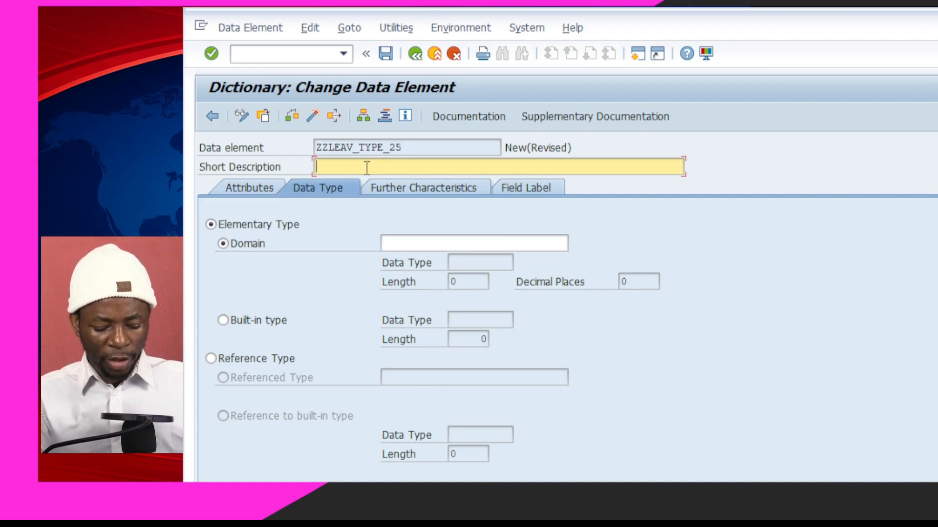
Describe ZZLEAV_TYPE_25 as 'Employee leave type' and assign it domain zzleav_type_25
type("Employ")
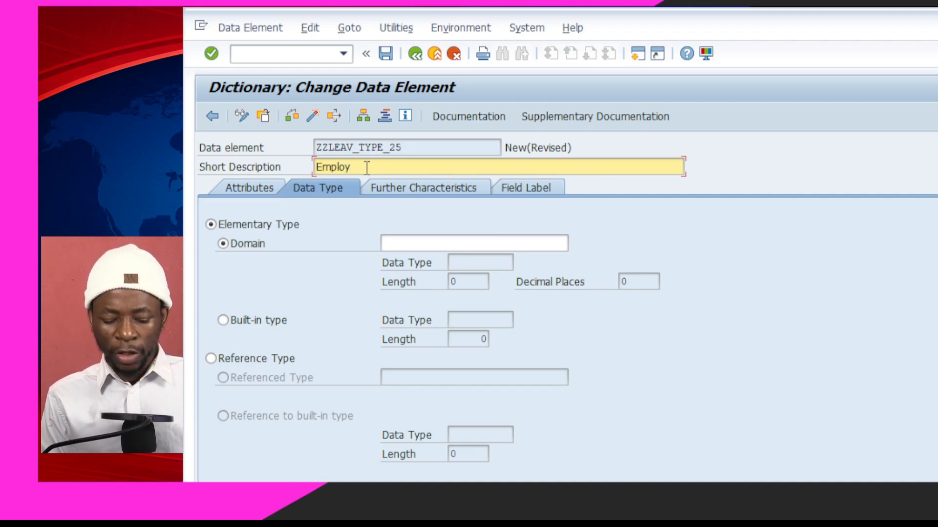
type("ee leave type")
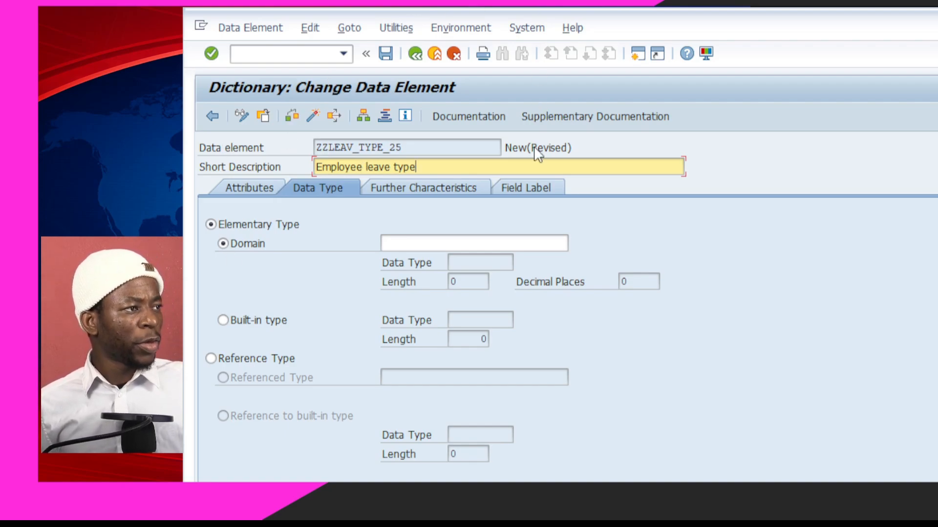
left_click(466, 245)
type("zz")
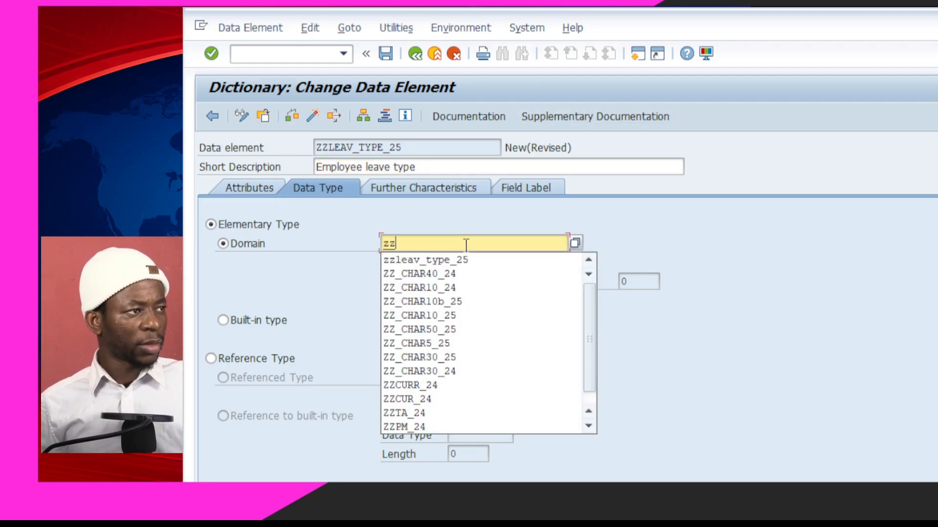
type("leav_type")
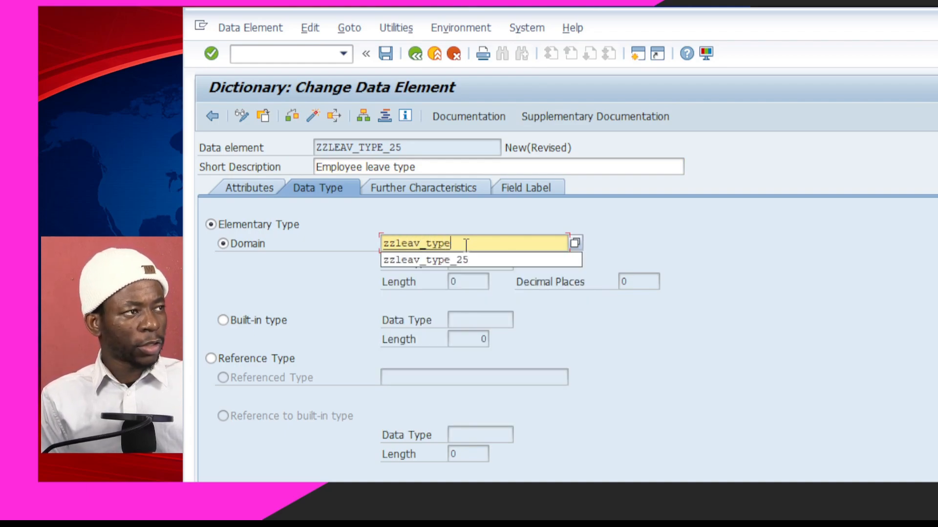
type("_25")
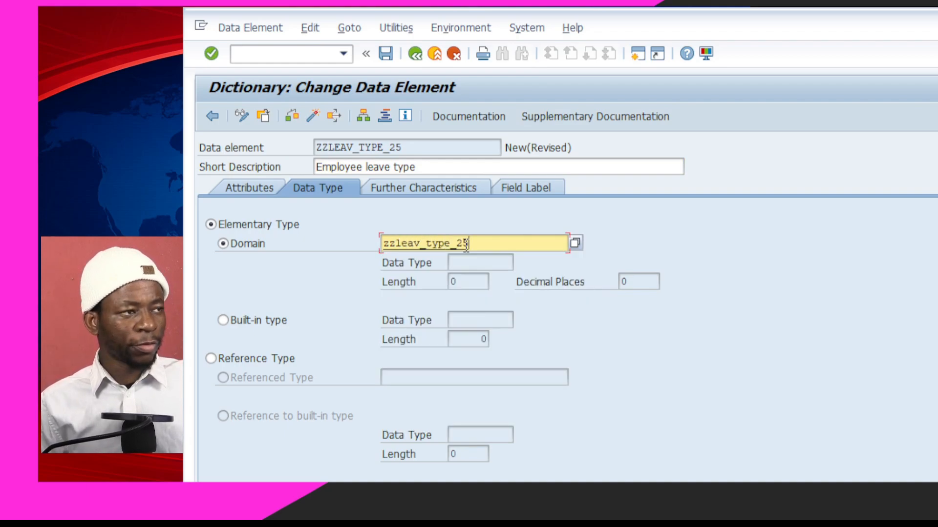
left_click(622, 329)
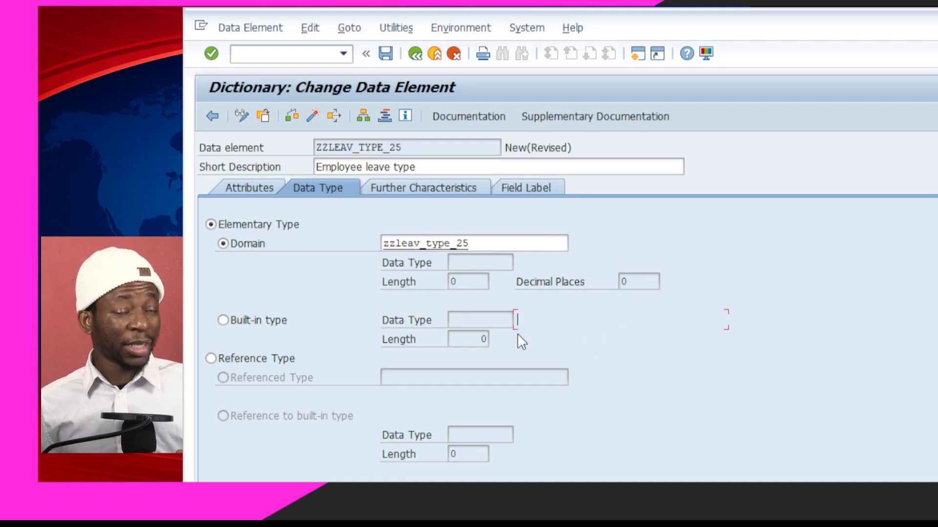
Save the data element to package ZZ_LEAVE_MGT_24 and create domain ZZLEAV_TYPE_25
double_click(404, 243)
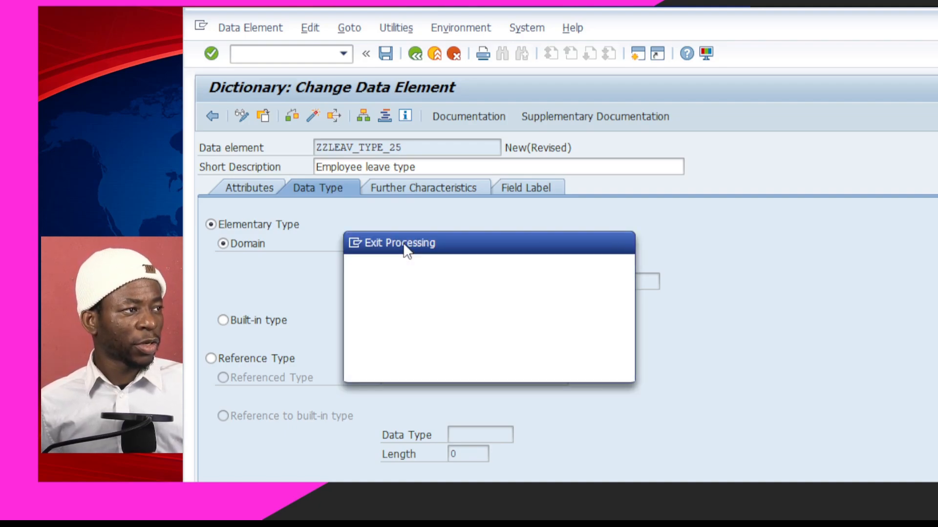
left_click(405, 364)
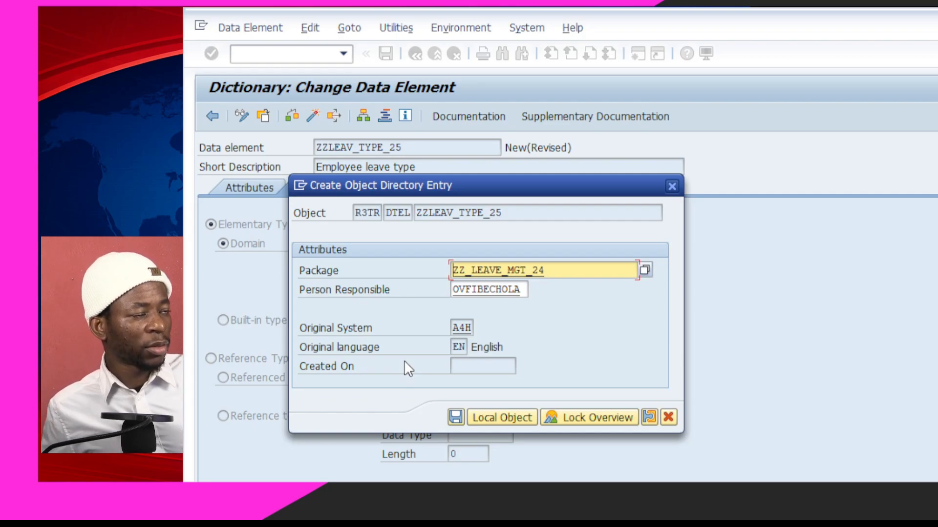
left_click(455, 418)
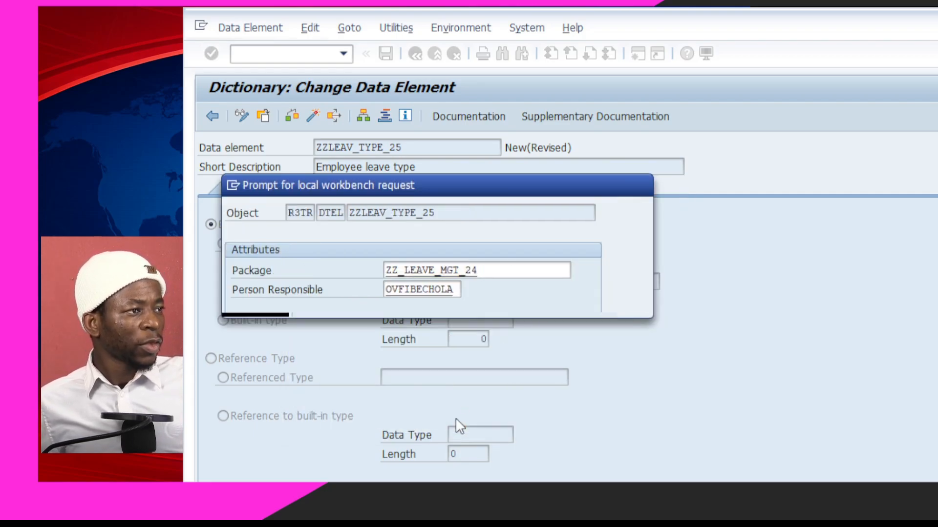
left_click(458, 304)
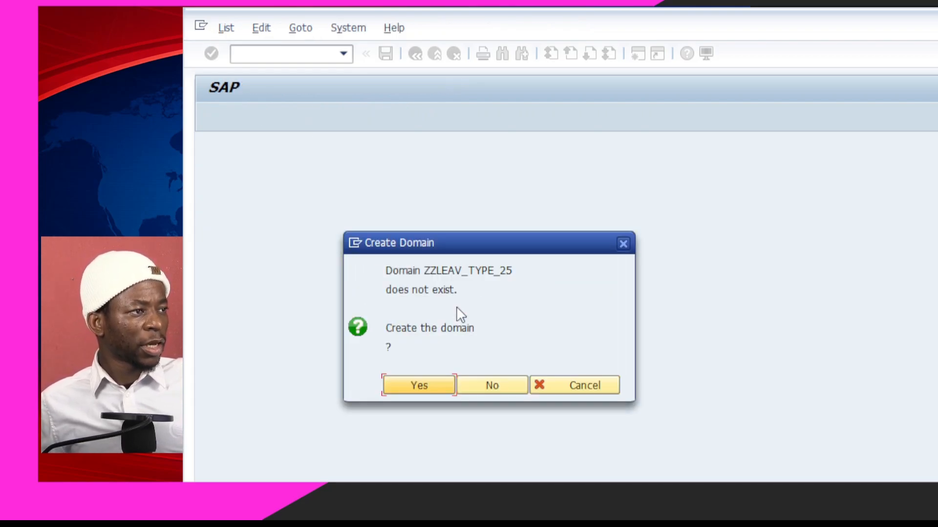
left_click(417, 387)
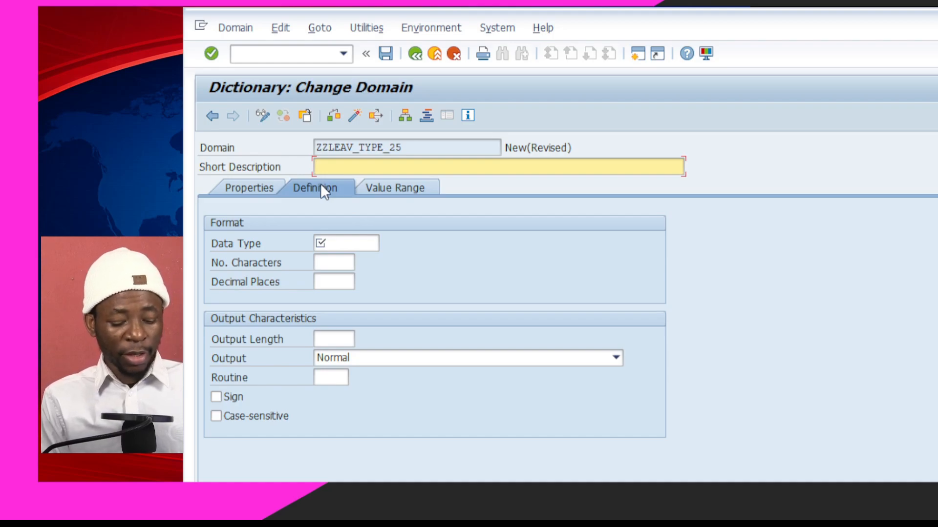
Choose CHAR (Character String) from the value list as ZZLEAV_TYPE_25's data type, then clear the length
type("av")
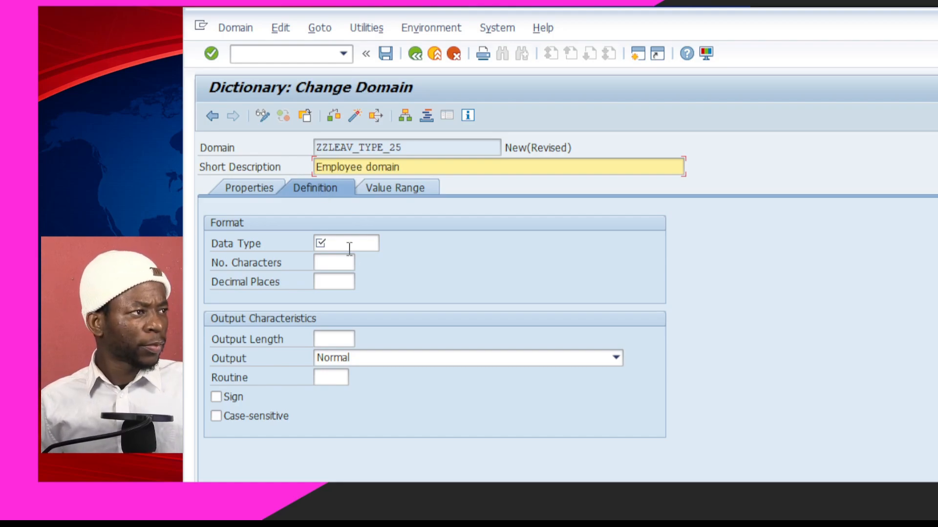
left_click(350, 244)
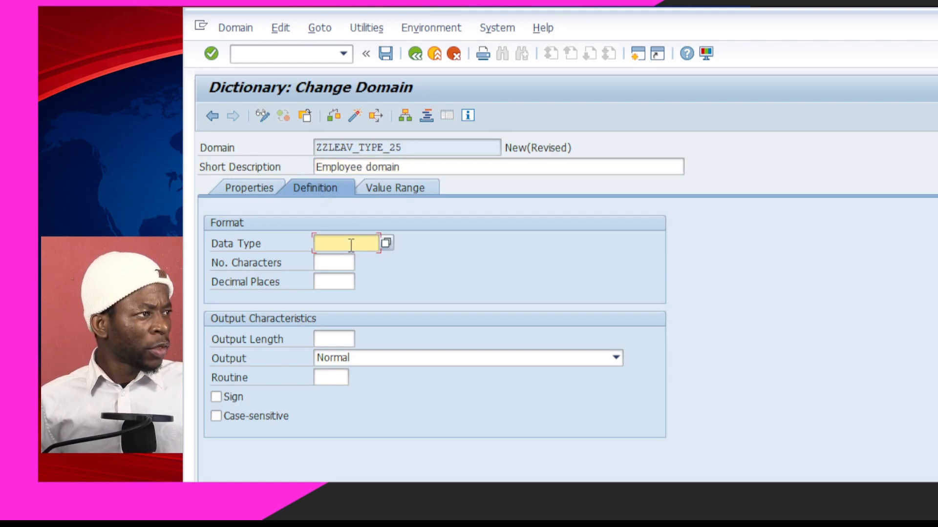
left_click(386, 243)
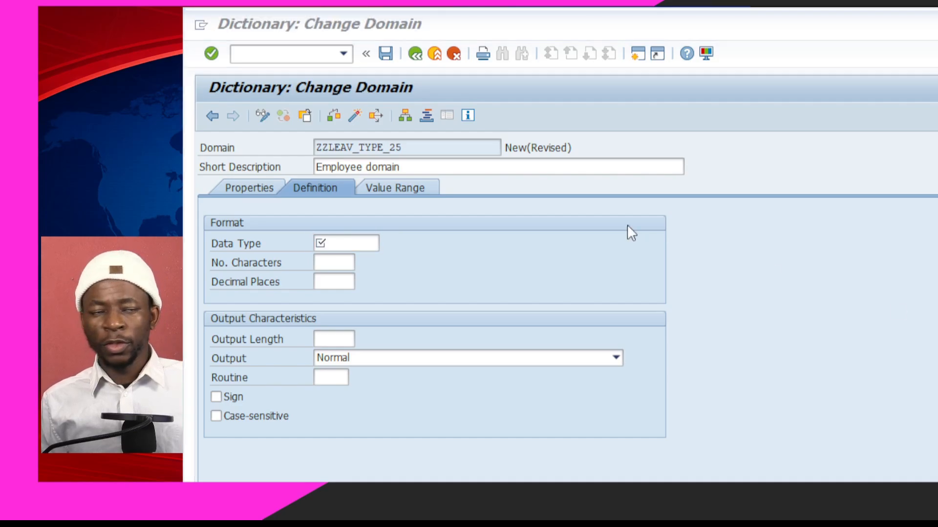
left_click(358, 242)
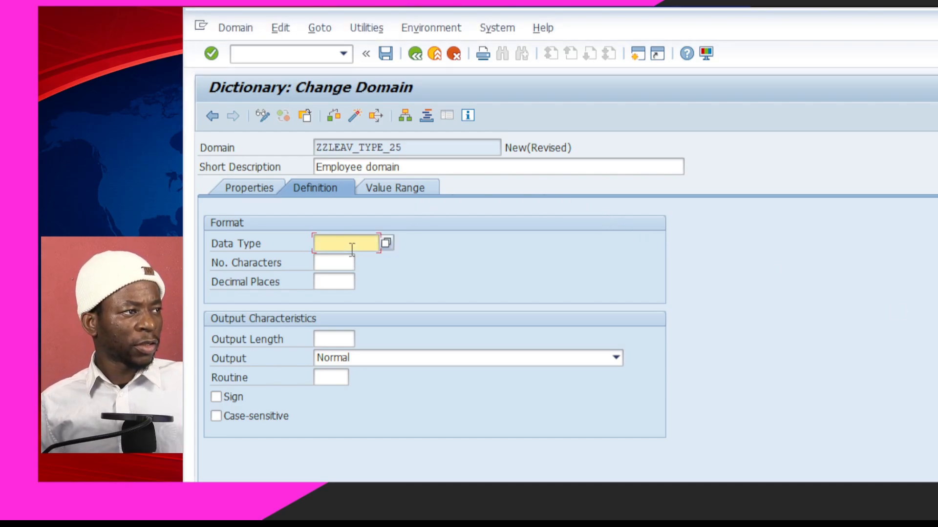
left_click(386, 244)
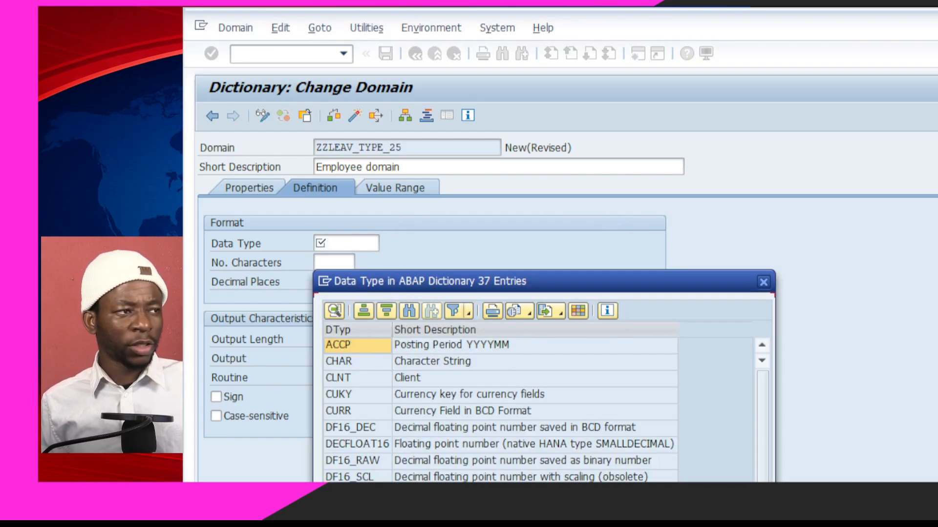
left_click_drag(590, 282, 538, 25)
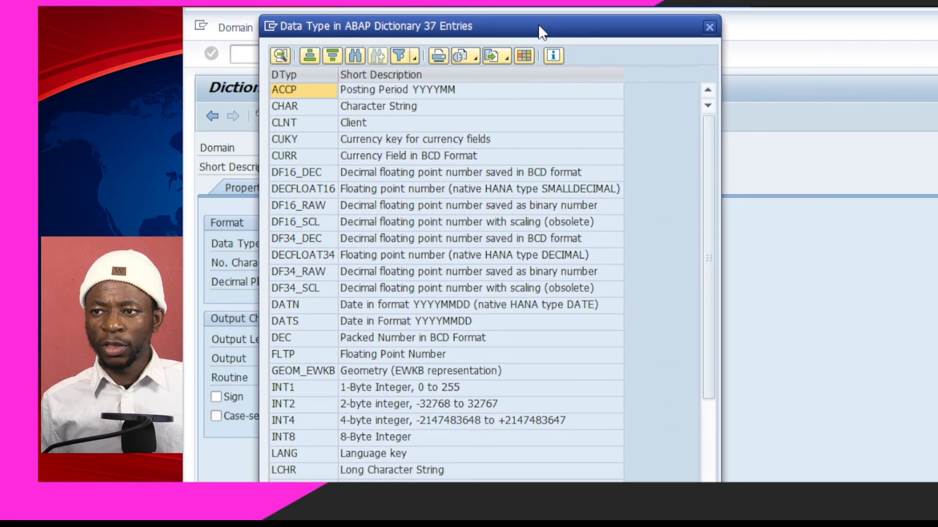
left_click(293, 108)
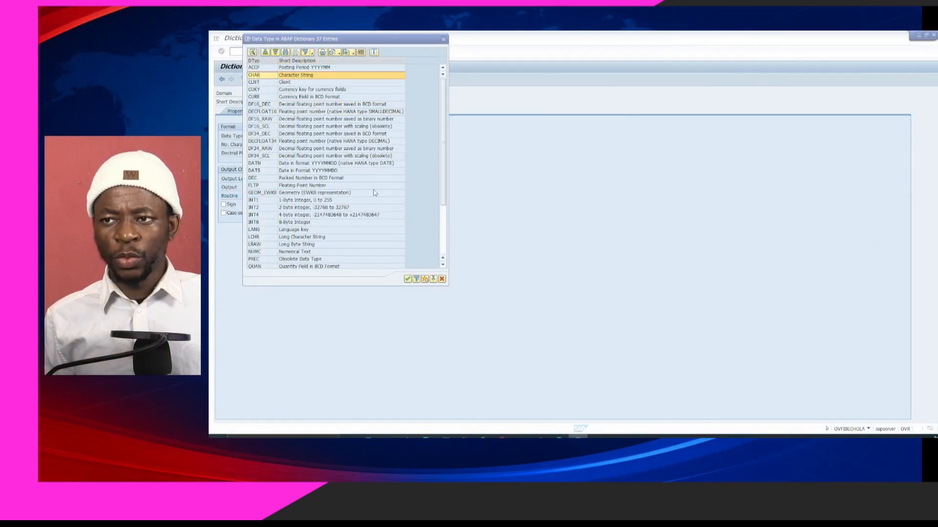
left_click(379, 39)
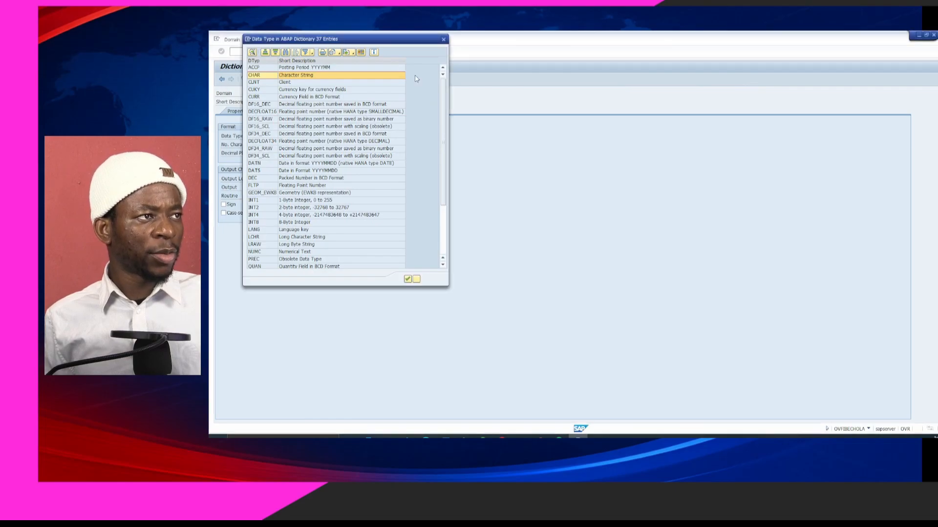
left_click_drag(379, 39, 567, 52)
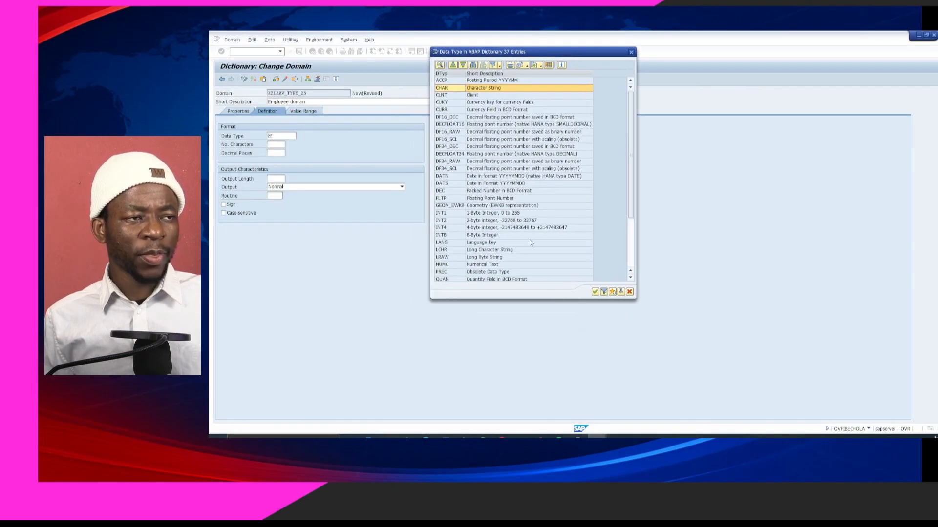
left_click(595, 292)
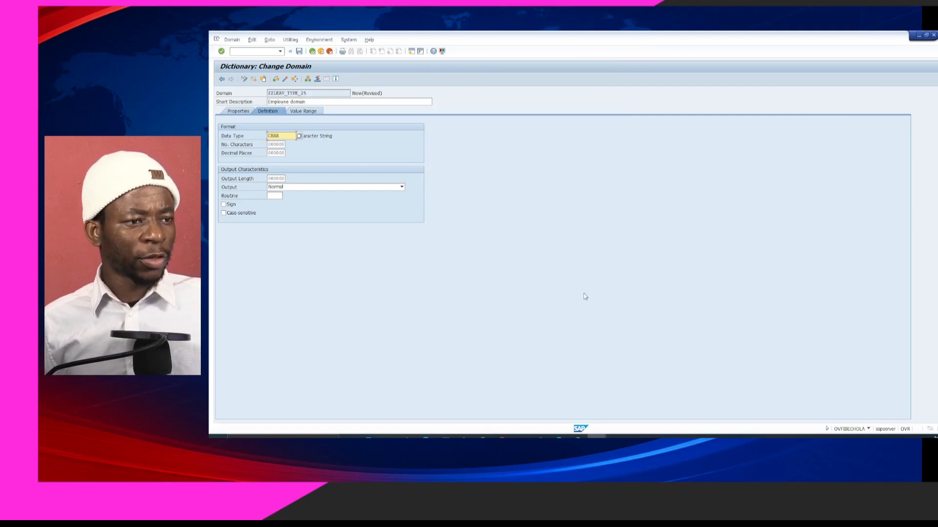
left_click(283, 145)
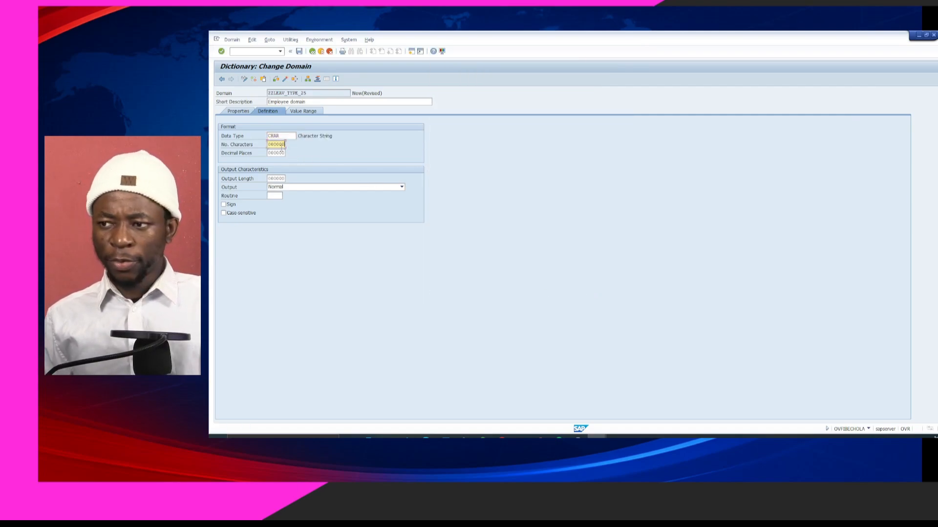
key("BackSpace")
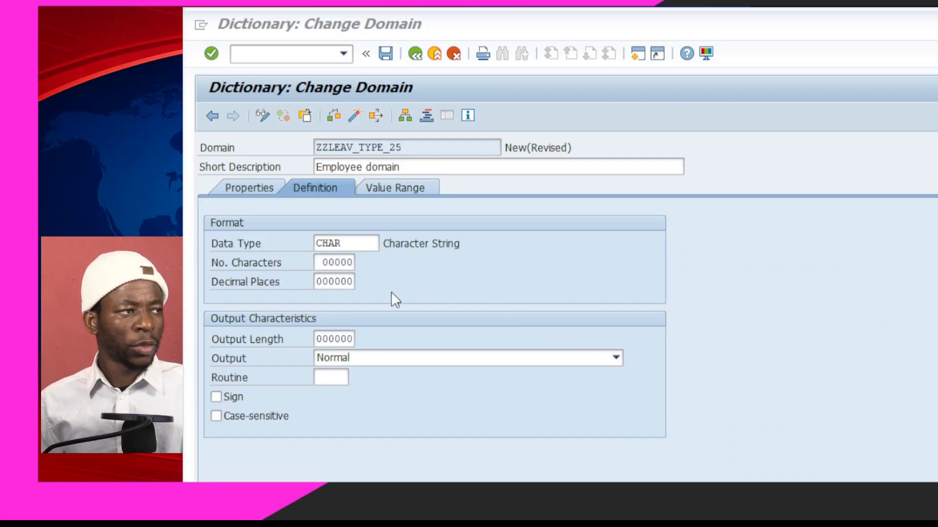
Set the domain's number of characters to 20
left_click(342, 265)
key("BackSpace")
key("BackSpace")
key("BackSpace")
key("BackSpace")
key("BackSpace")
key("BackSpace")
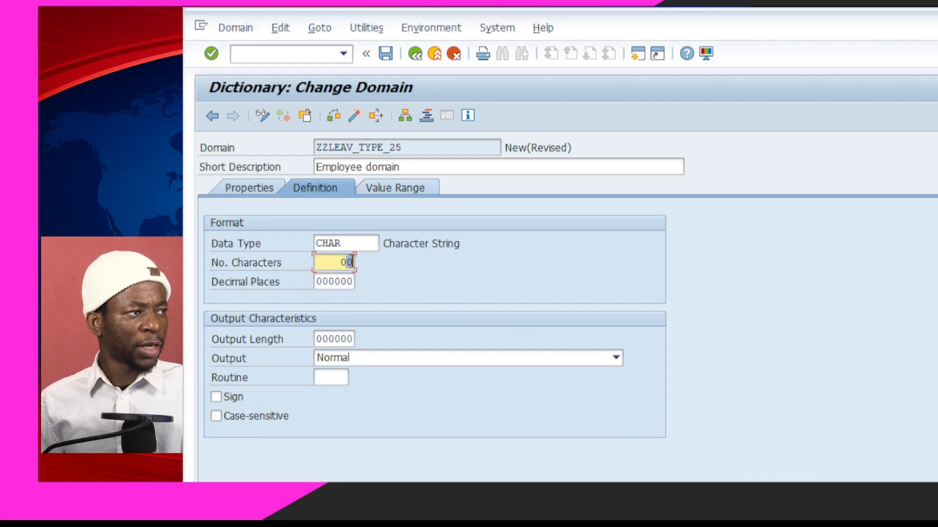
type("20")
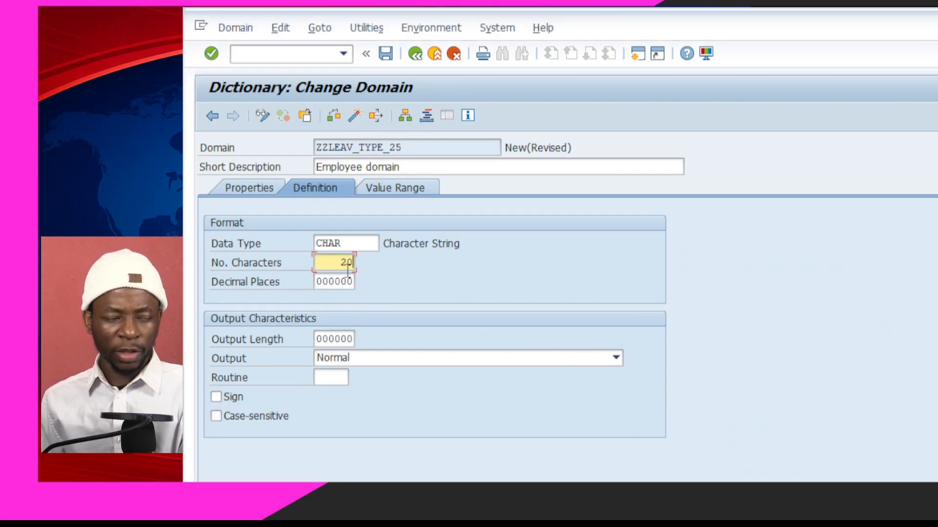
key("Return")
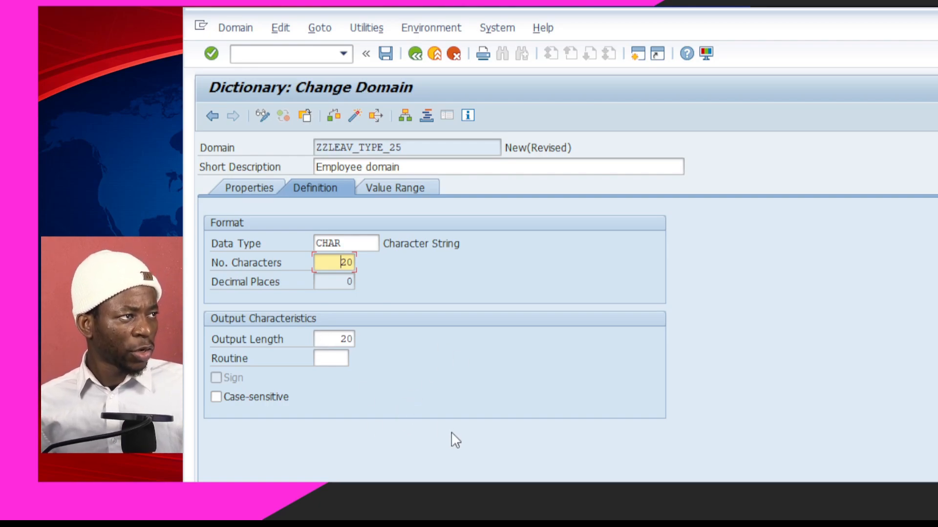
Review the fixed values ANNUAL, SICK, EMERGENCY and ONE DAY on the Value Range tab
left_click(412, 188)
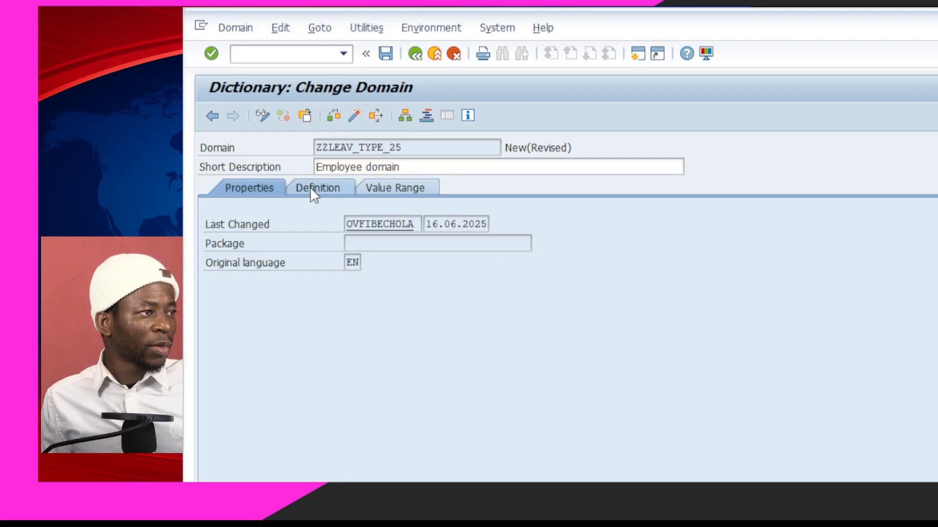
left_click(313, 187)
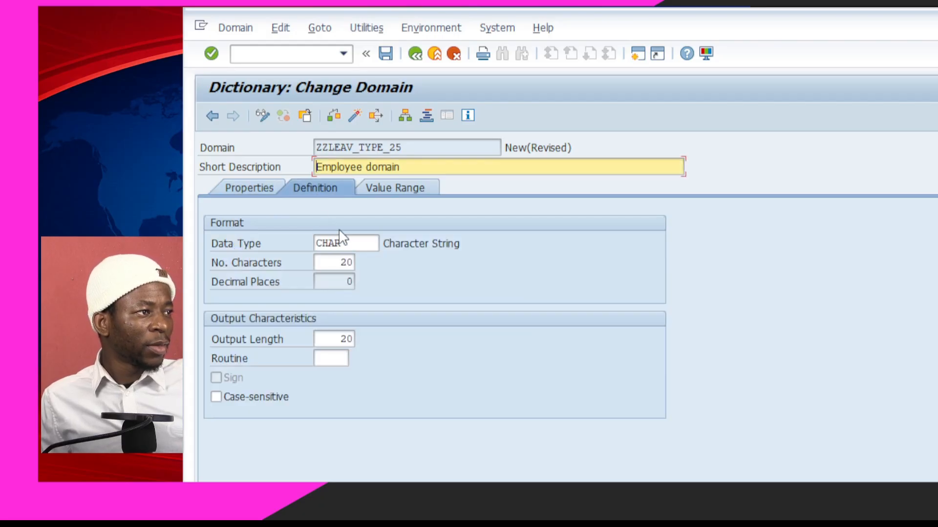
left_click(392, 188)
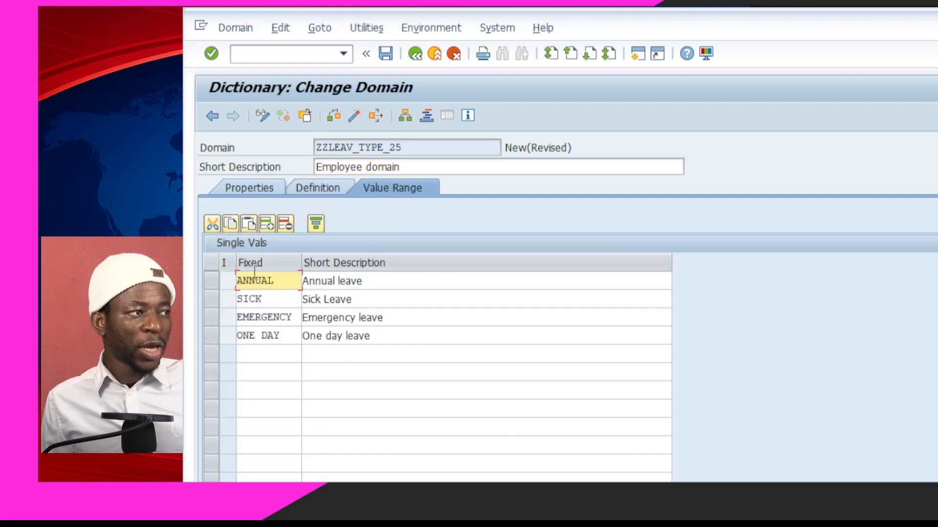
left_click(317, 284)
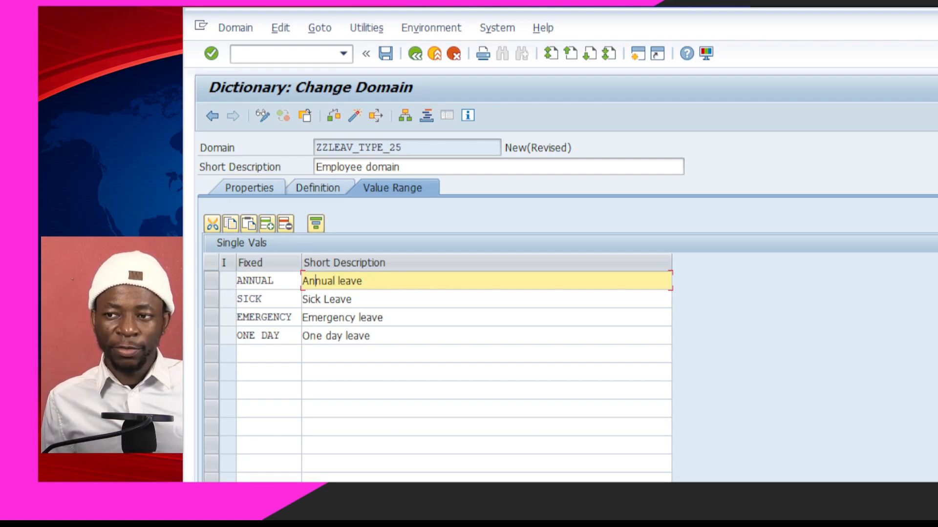
left_click(265, 335)
left_click(292, 360)
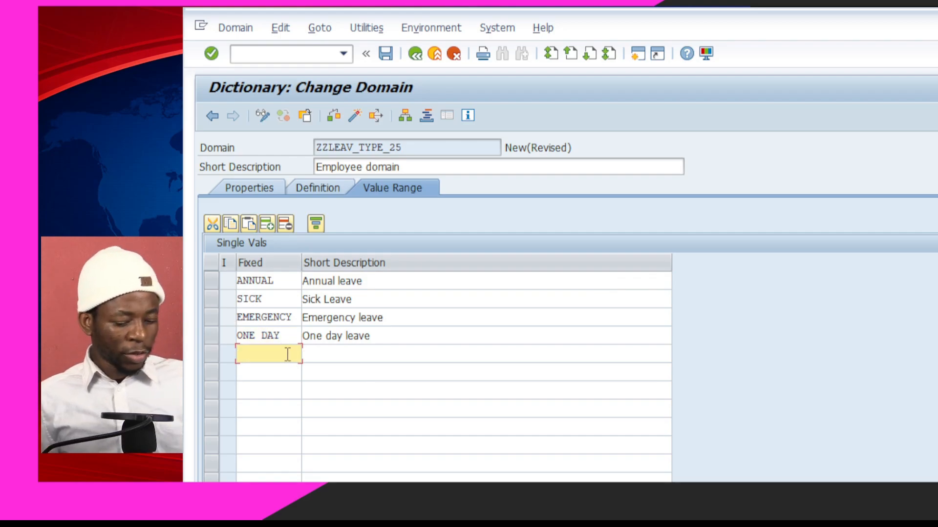
Save ZZLEAV_TYPE_25 to package ZZ_LEAVE_MGT_24 on the transport request, then run its consistency check
key("ctrl+s")
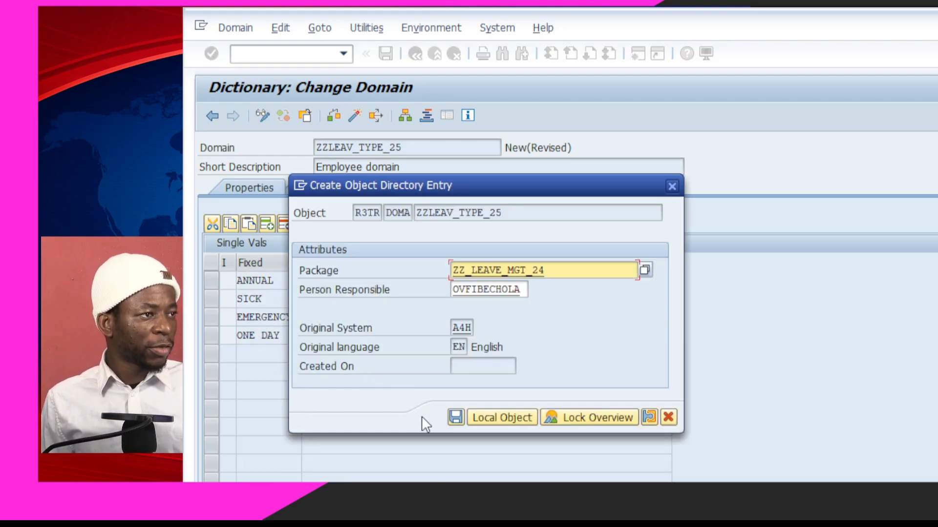
left_click(455, 418)
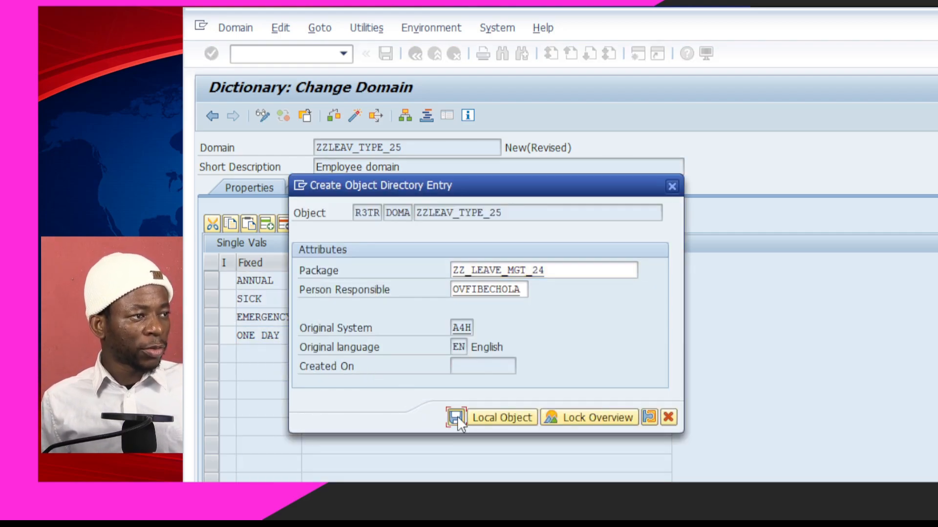
left_click(457, 303)
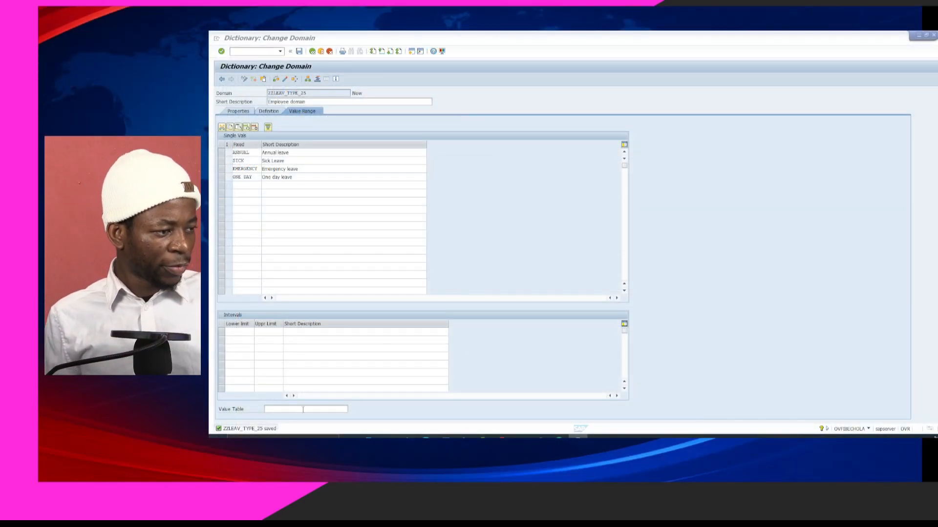
left_click(416, 262)
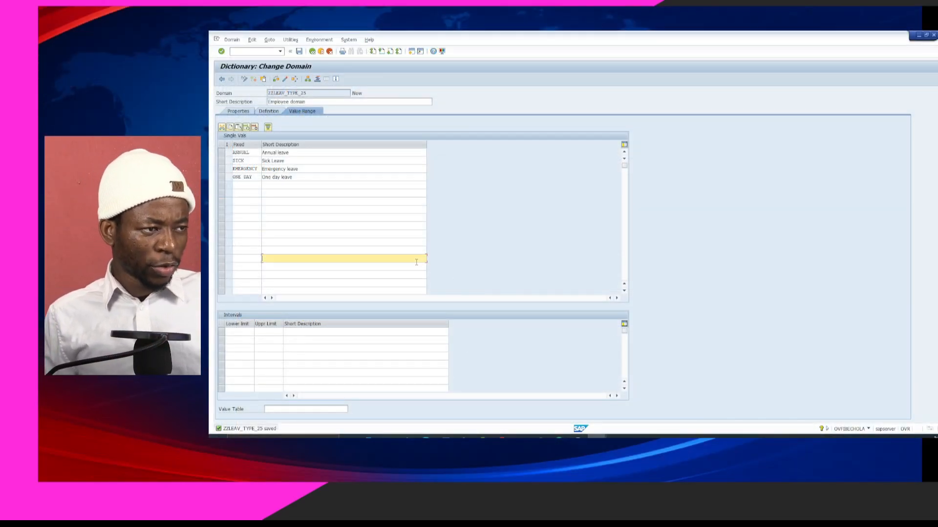
key("ctrl+F2")
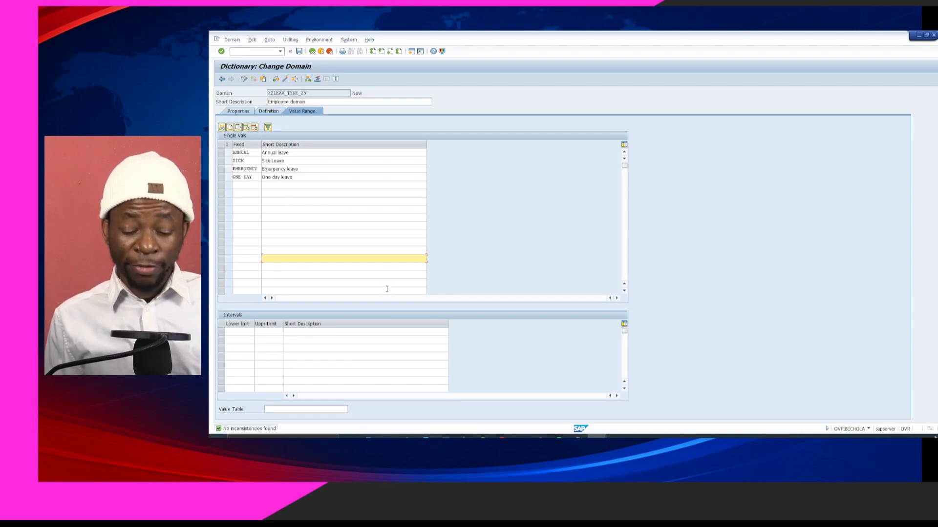
Activate domain and data element ZZLEAV_TYPE_25, then go back to table ZZLEAV_REQST_25
key("ctrl+F3")
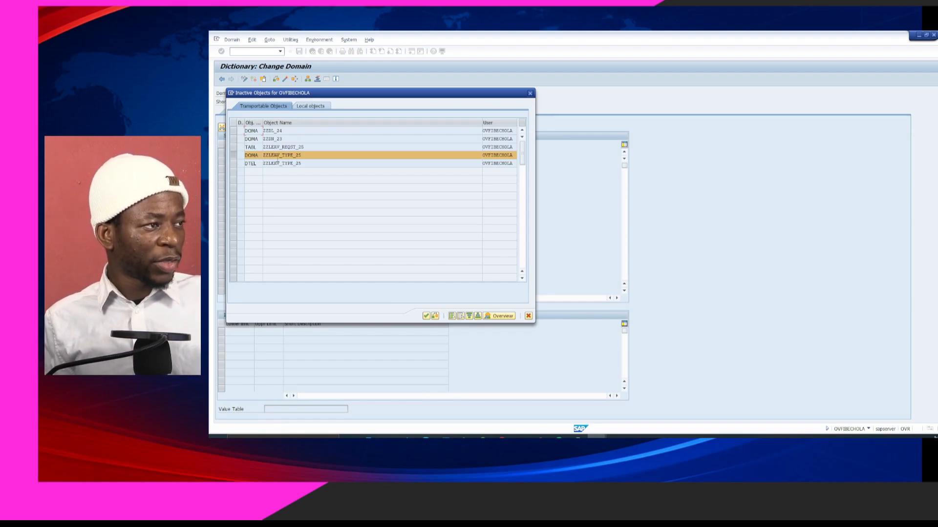
left_click(426, 315)
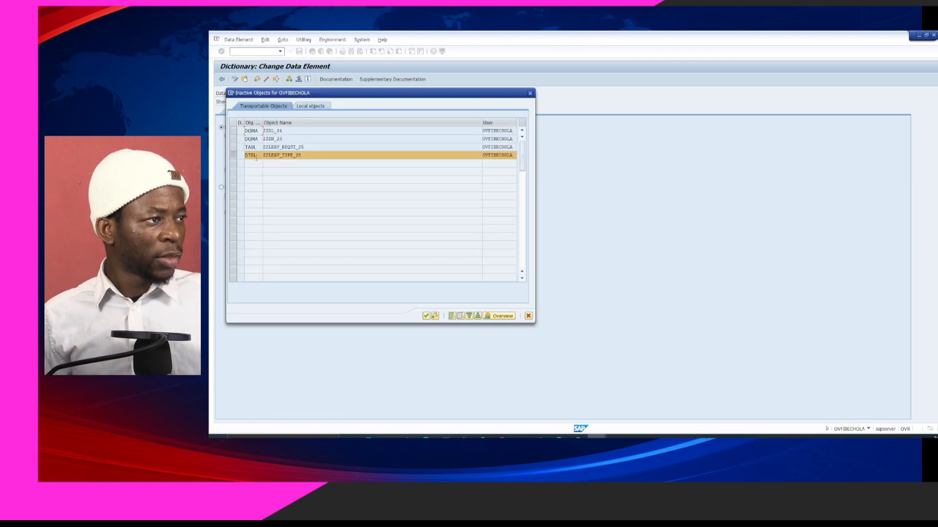
left_click(427, 316)
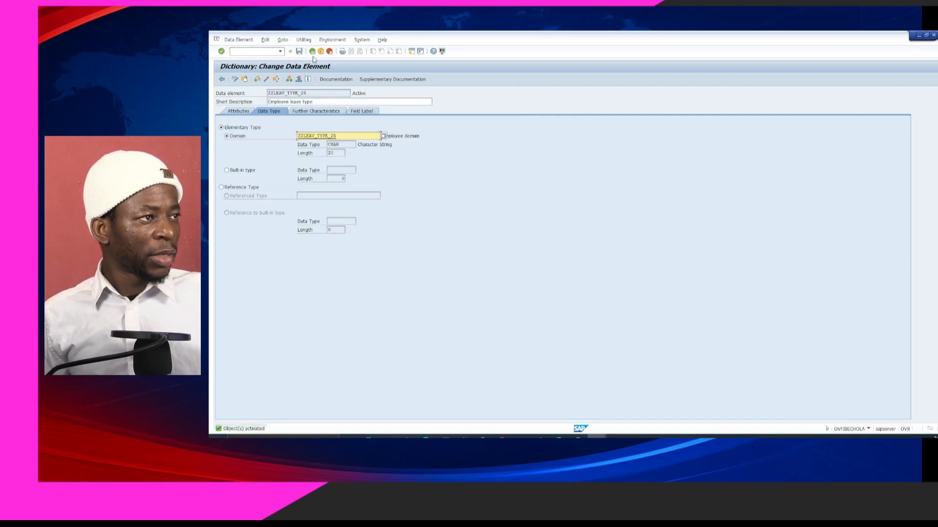
left_click(313, 50)
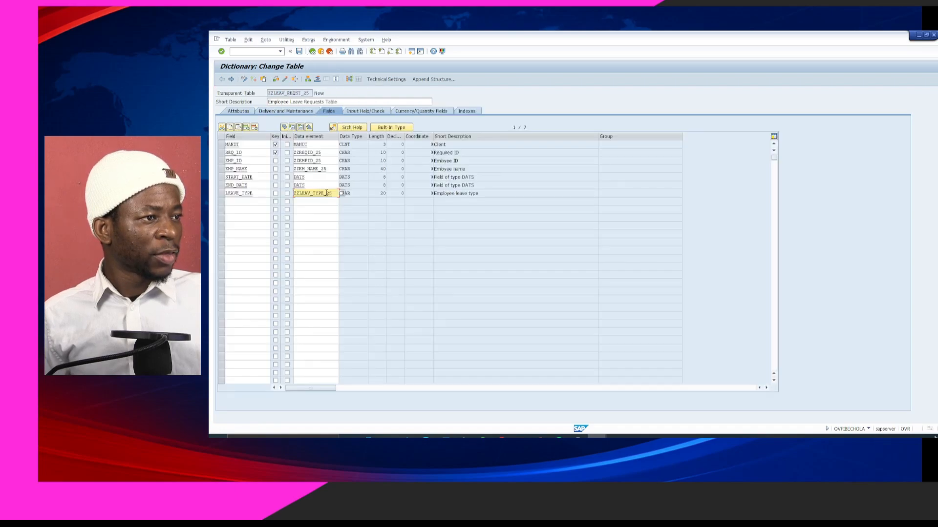
Enter STATUS as the field name in the next empty row of the Fields tab
key("Down")
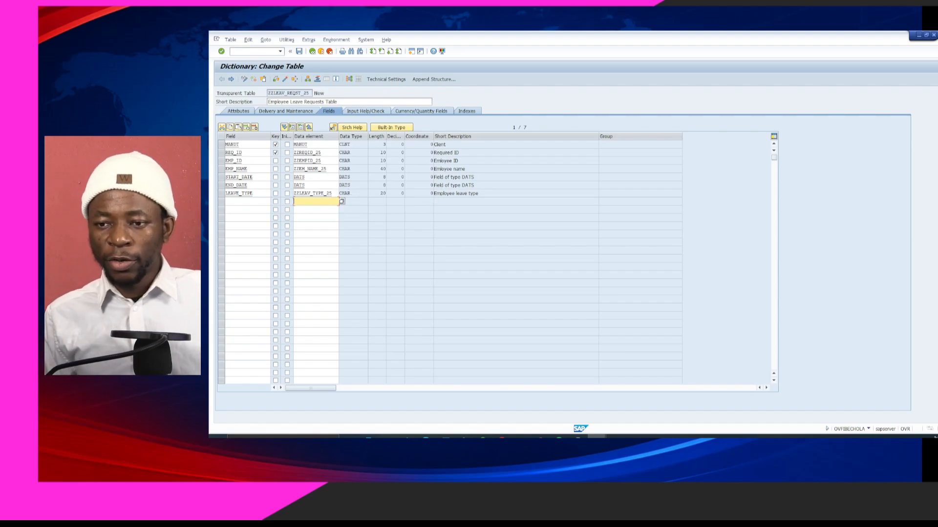
type("status")
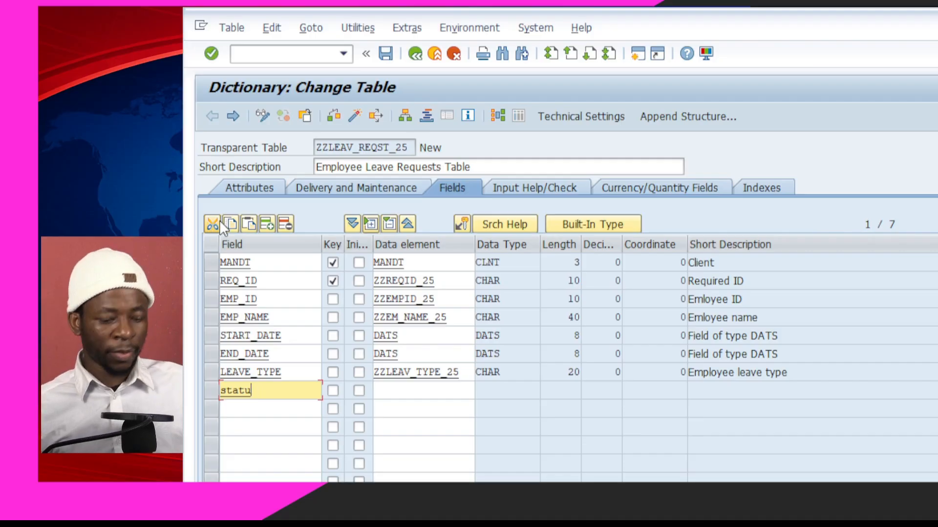
key("BackSpace")
key("BackSpace")
key("BackSpace")
key("BackSpace")
key("BackSpace")
key("BackSpace")
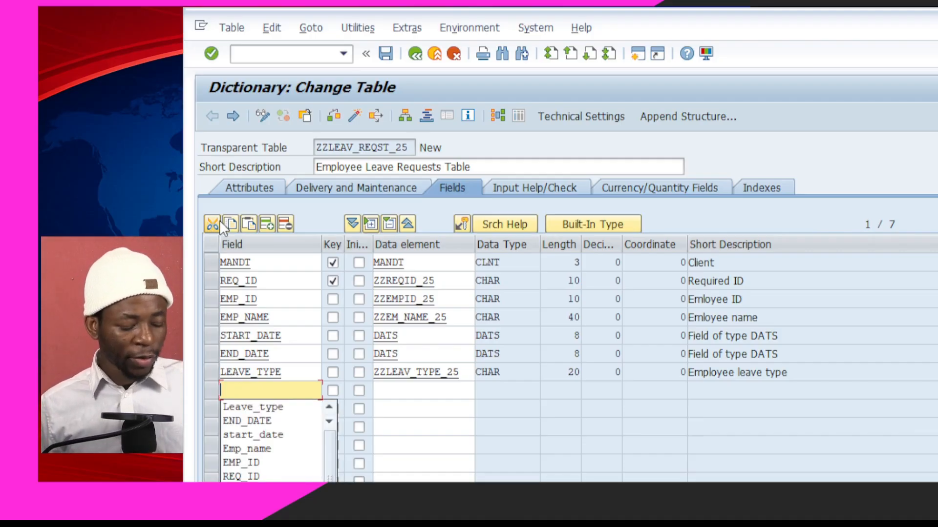
type("status")
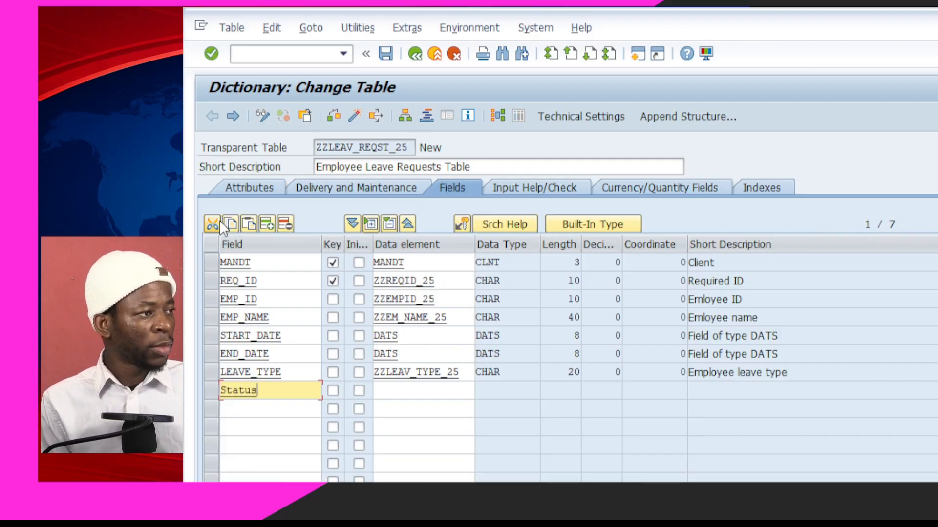
Assign data element ZZSTATUS_24 to the STATUS field and navigate on to create it
left_click(404, 394)
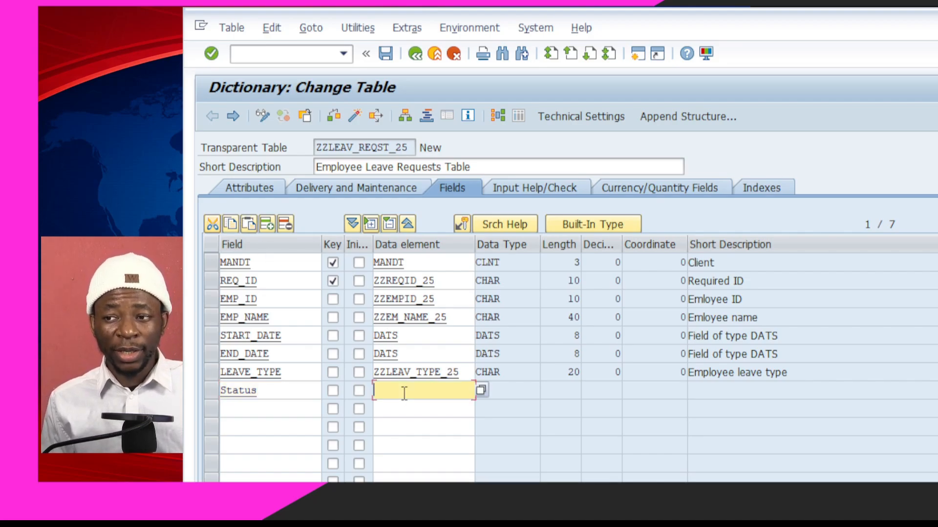
type("zz")
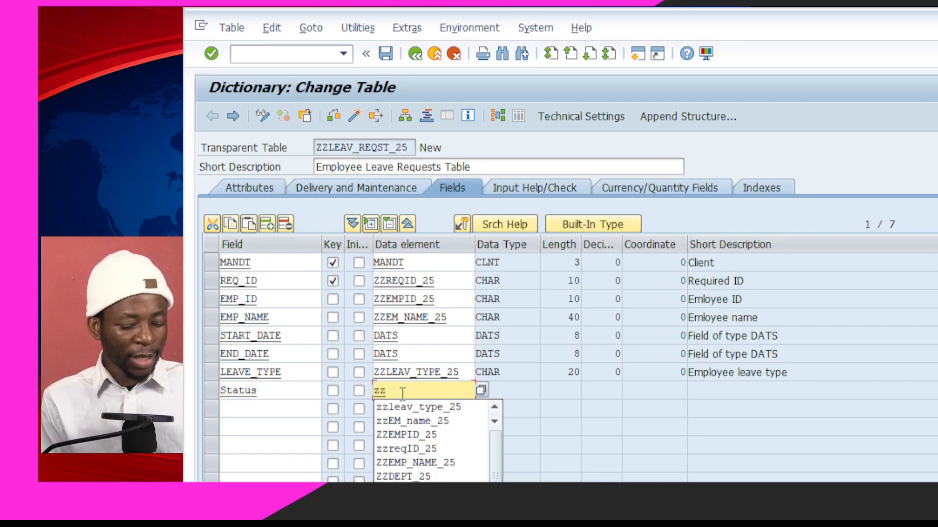
type("status")
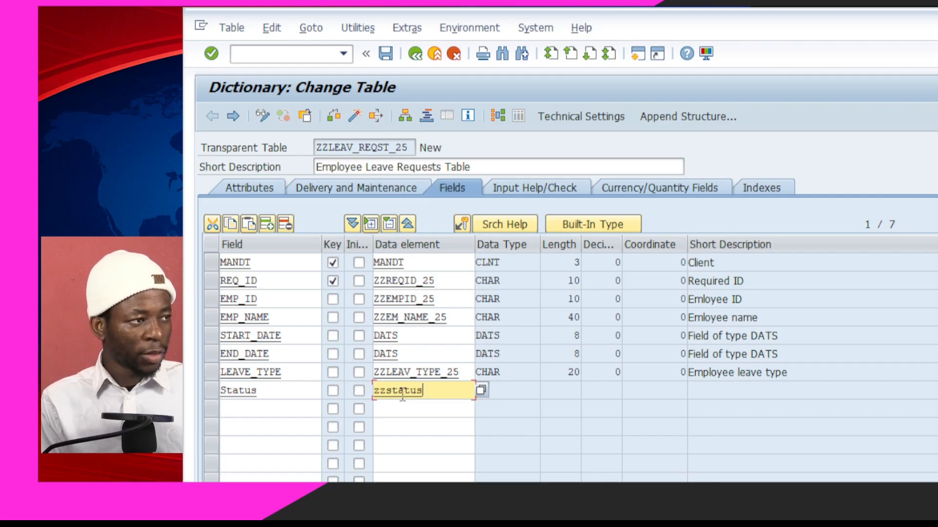
type("_24")
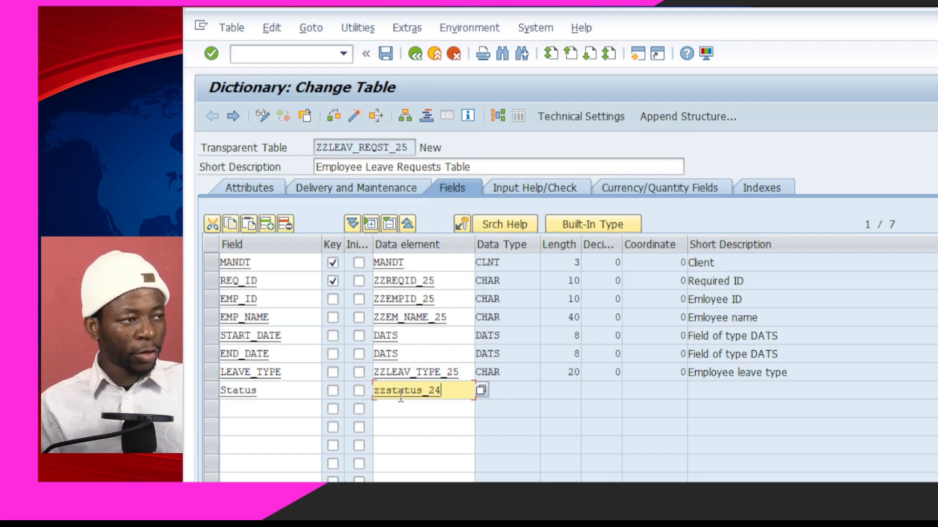
left_click(400, 426)
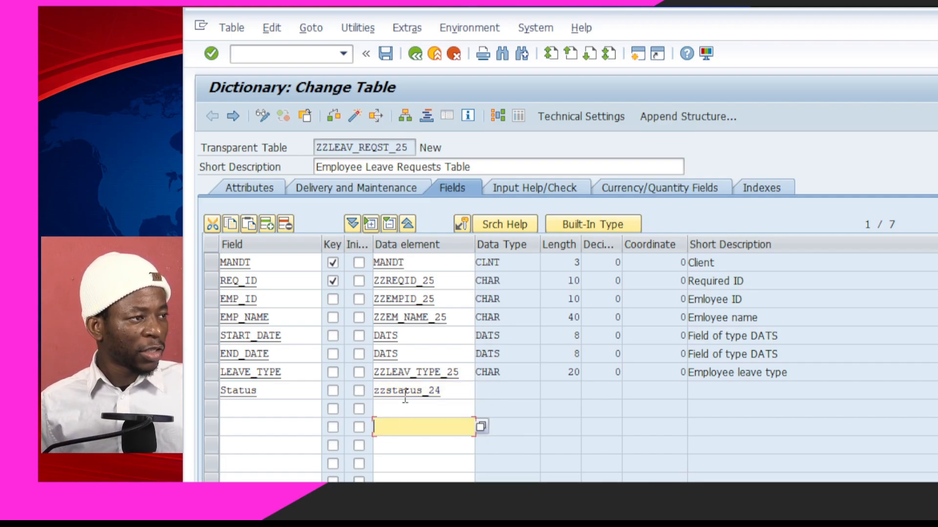
key("F3")
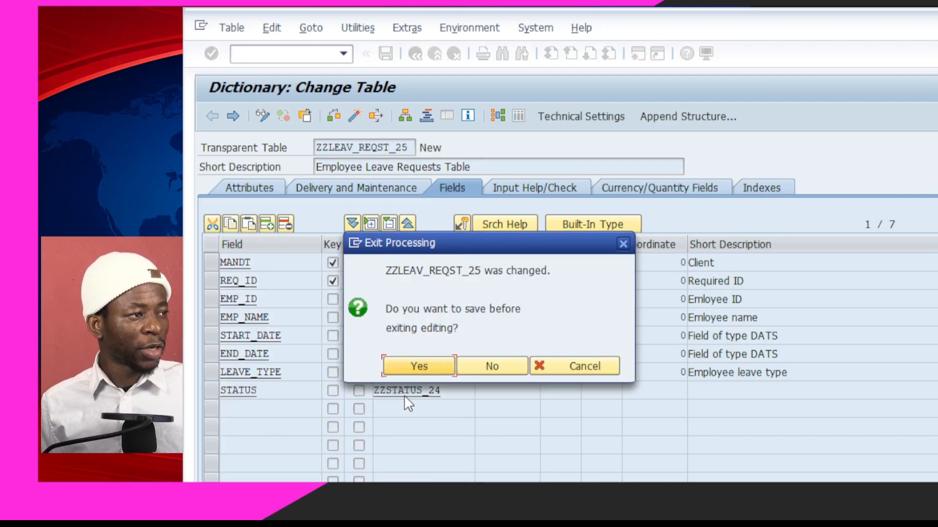
Save the table, confirm creating data element ZZSTATUS_24, and describe it as 'Leave status'
left_click(418, 366)
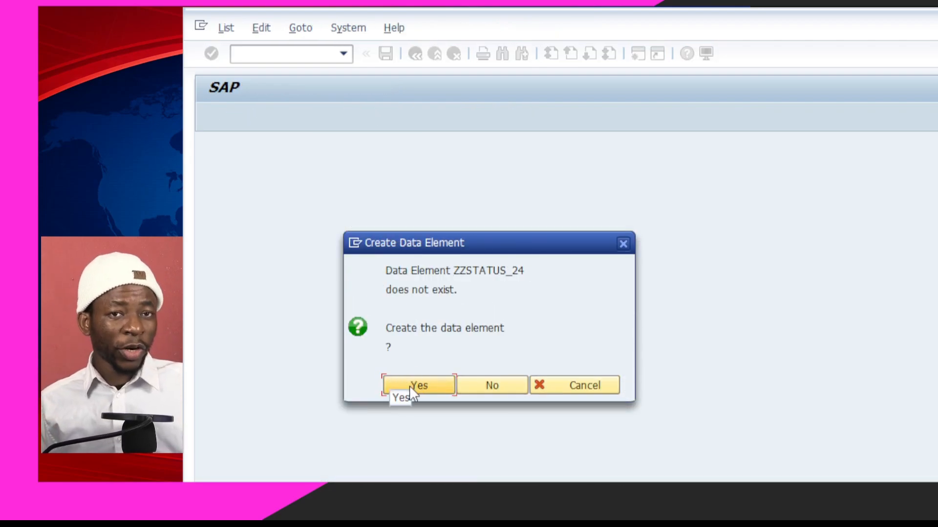
left_click(409, 386)
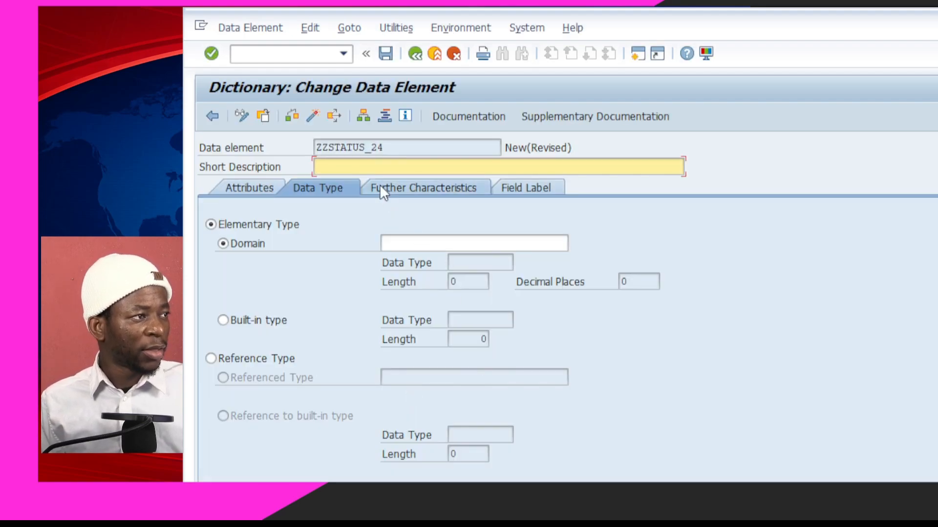
left_click(374, 167)
type("Leave status")
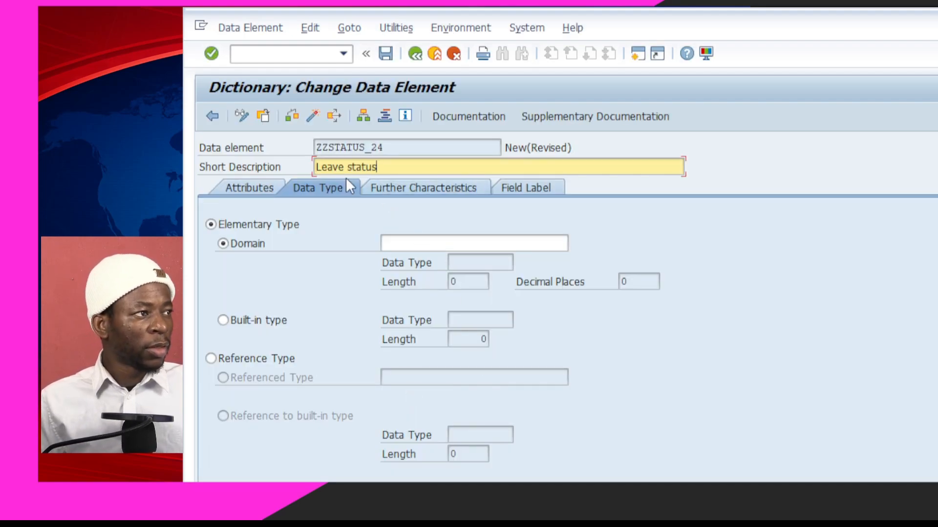
Start entering the data element's domain name on the Data Type tab
left_click(438, 243)
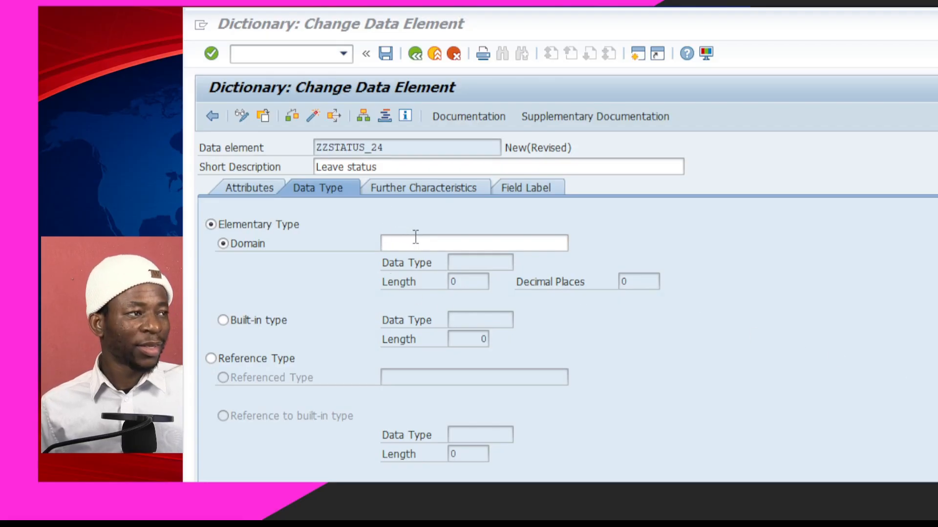
left_click(414, 240)
type("zz")
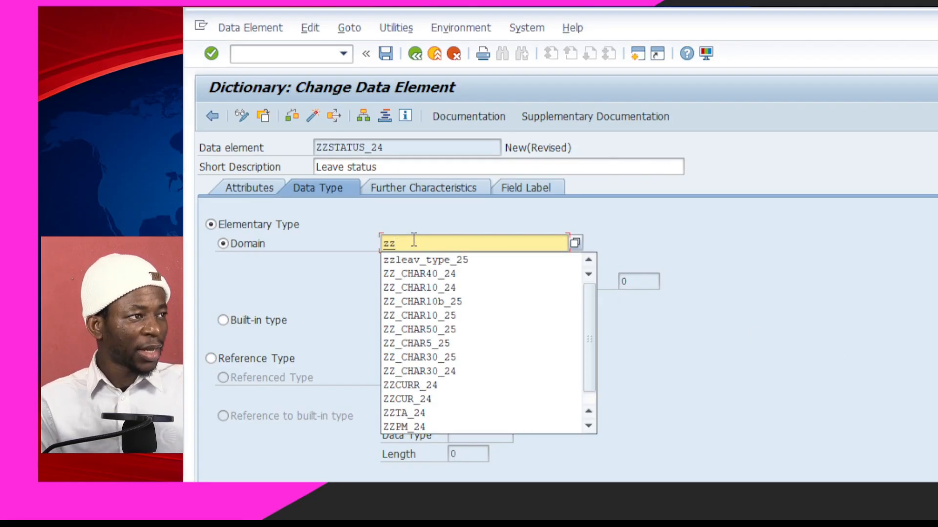
type("status")
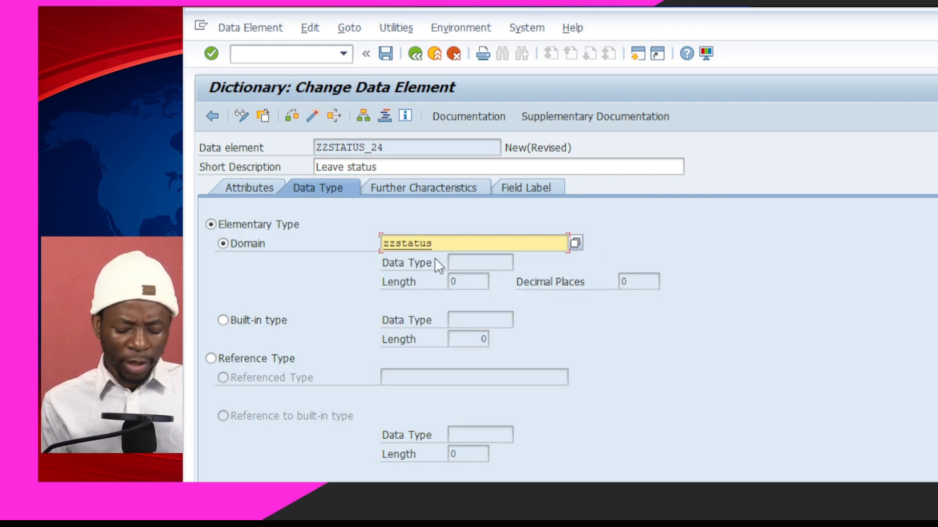
type("_24")
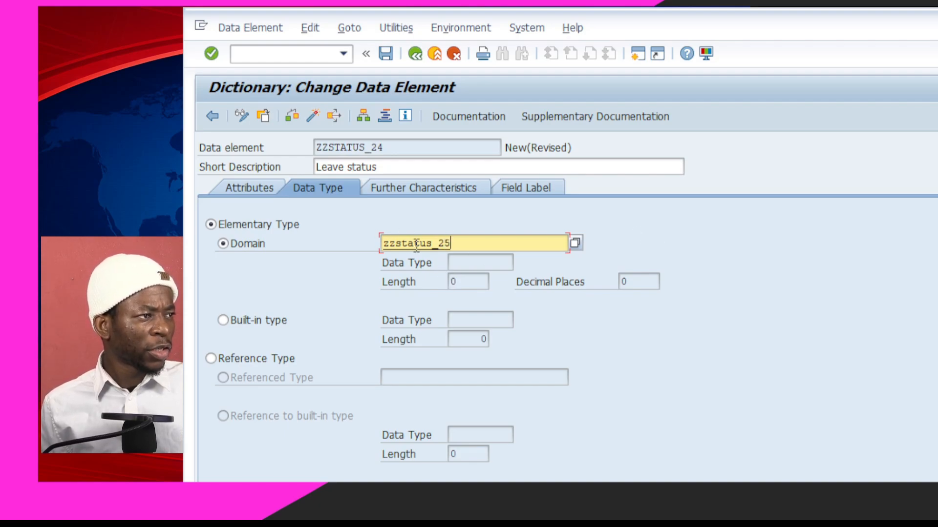
Save data element ZZSTATUS_24 to package ZZ_LEAVE_MGT_24 on the workbench request
key("ctrl+s")
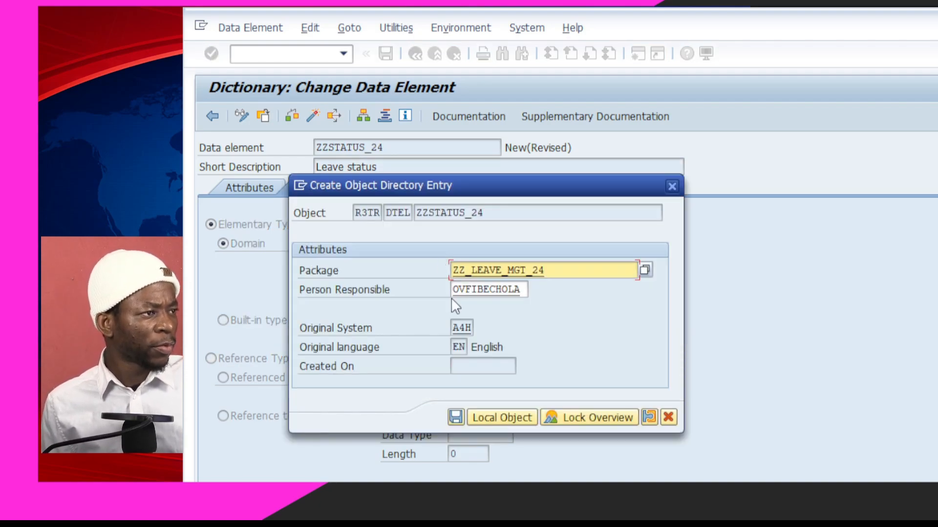
left_click(455, 416)
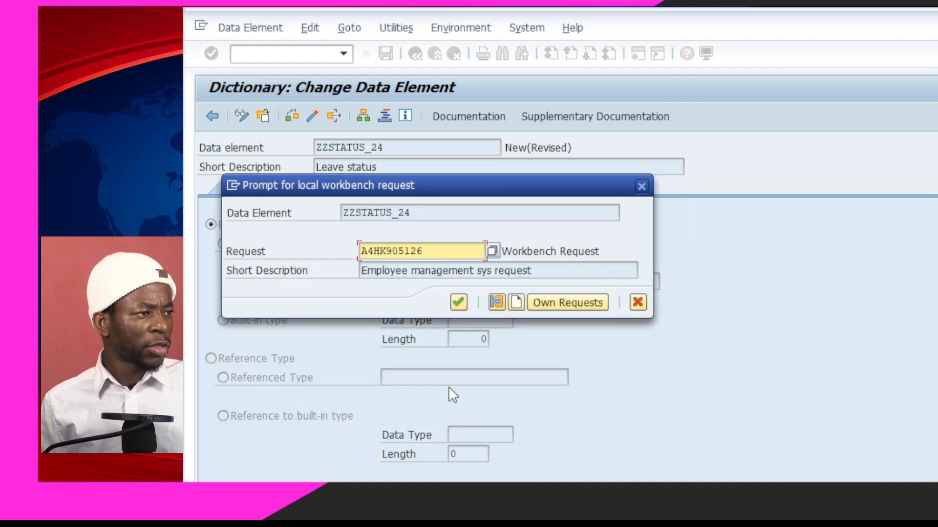
left_click(458, 302)
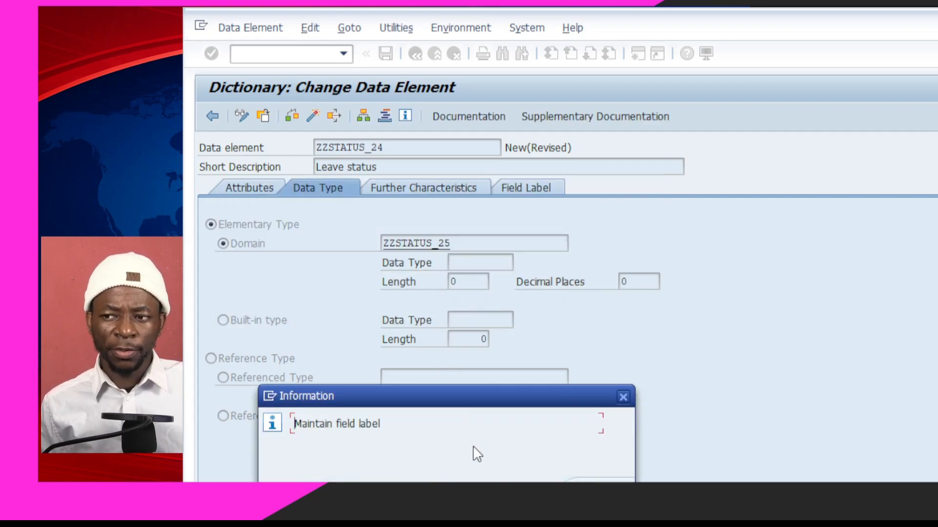
Dismiss the maintain-field-label notice and return to domain ZZSTATUS_25 on the Data Type tab
left_click_drag(477, 404, 498, 253)
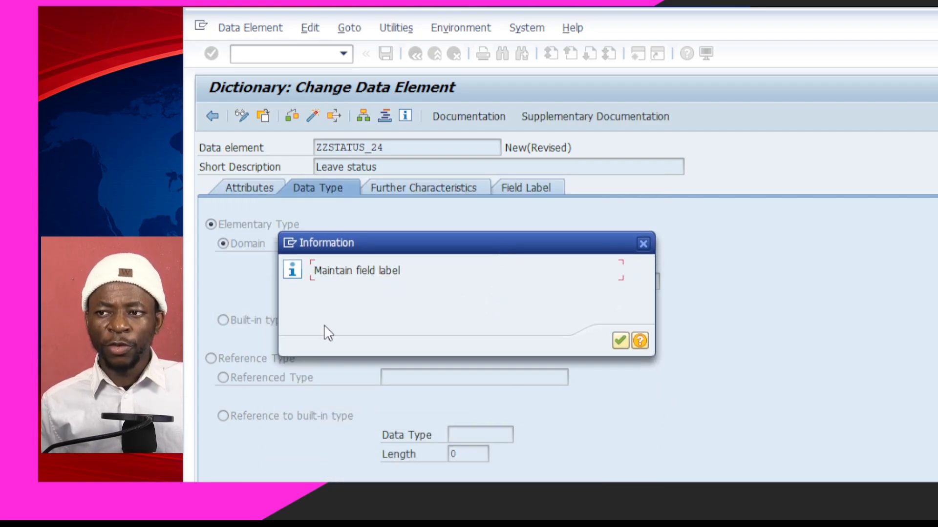
left_click(619, 343)
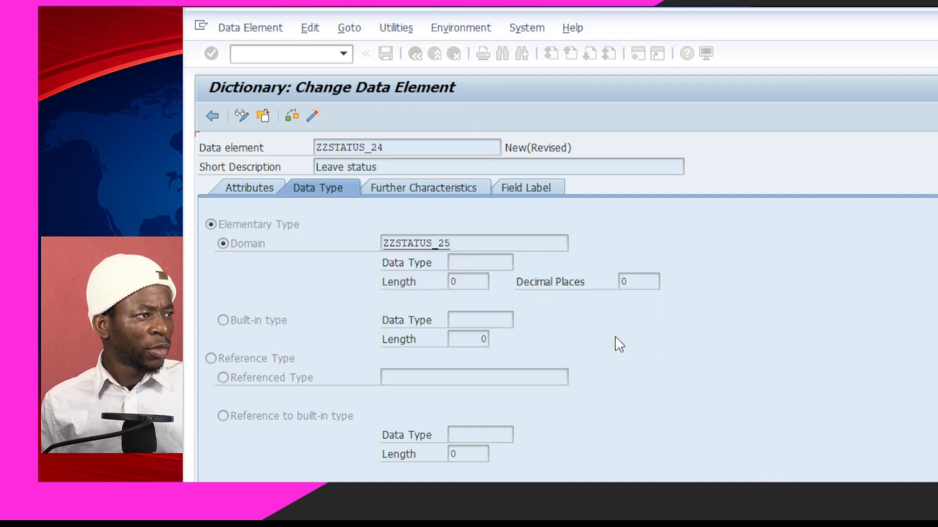
left_click(313, 188)
left_click(416, 243)
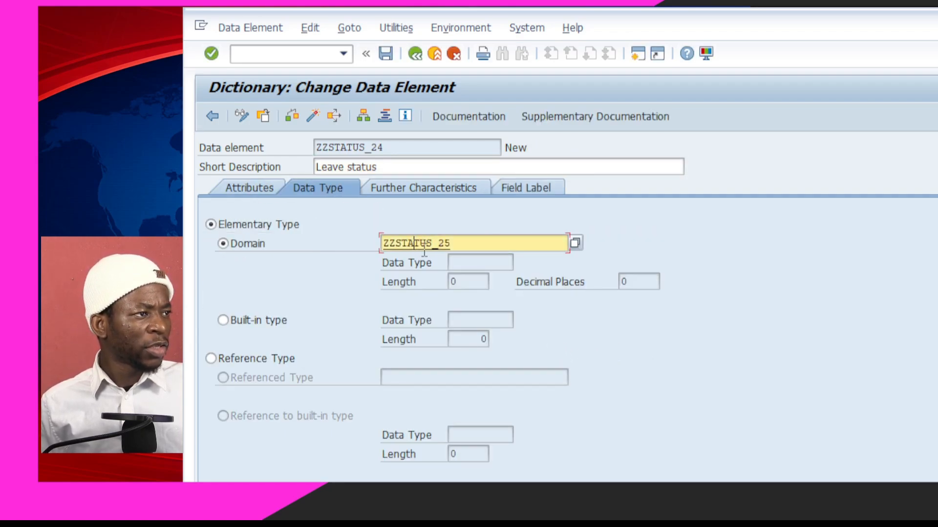
Create domain ZZSTATUS_25 with the short description 'Employee leave status'
double_click(421, 245)
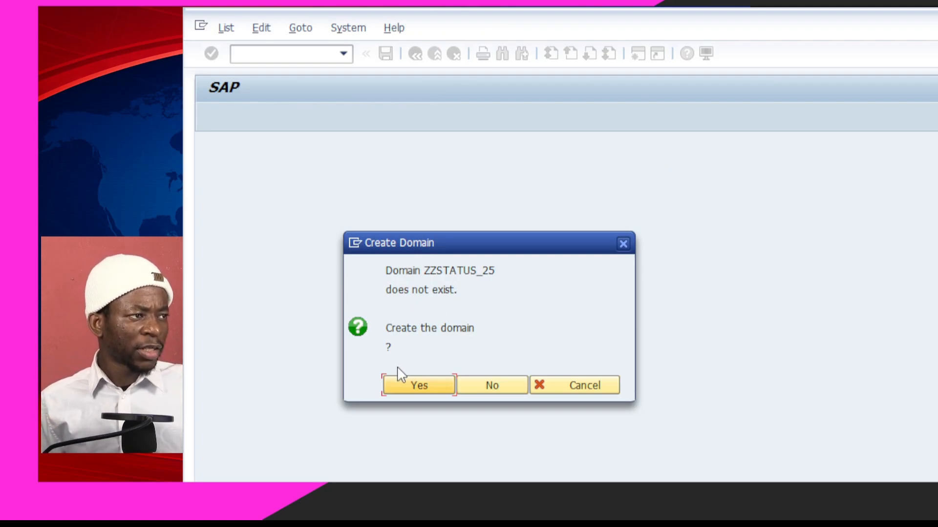
left_click(404, 388)
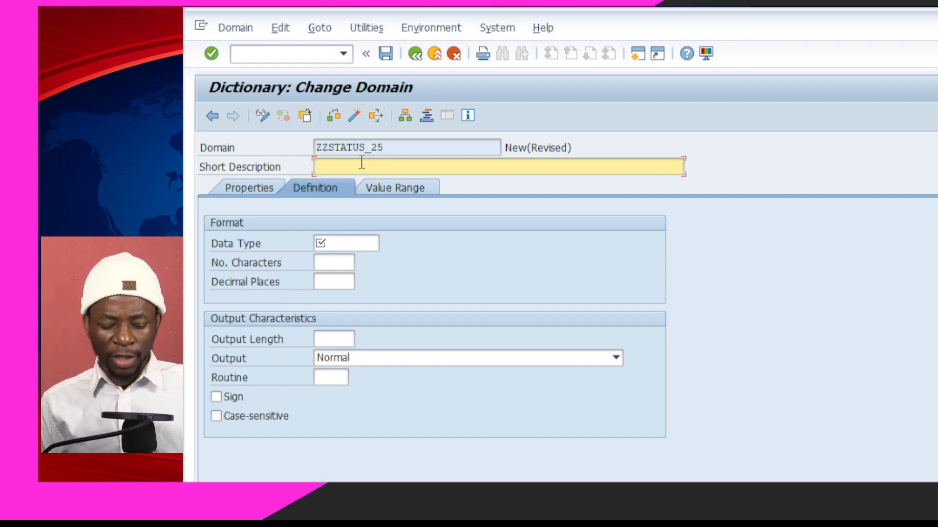
type("Emplo")
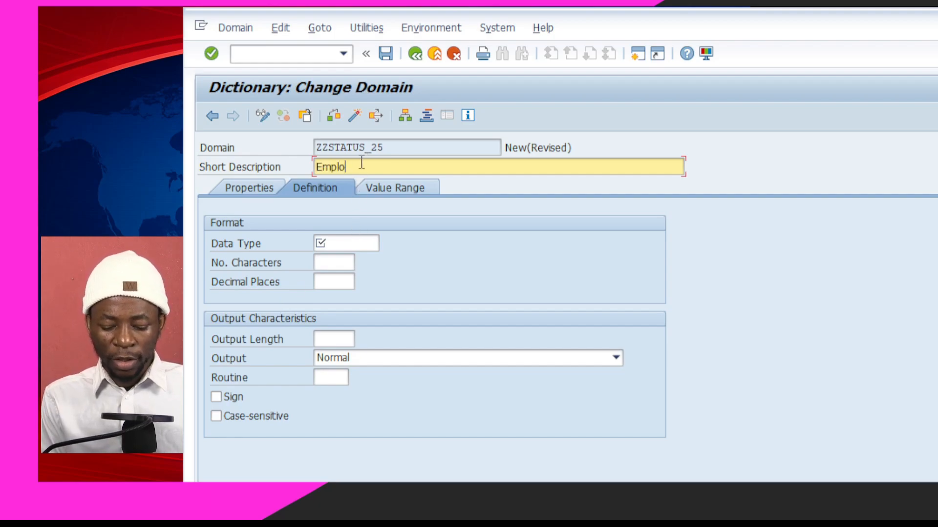
type("yee leave s")
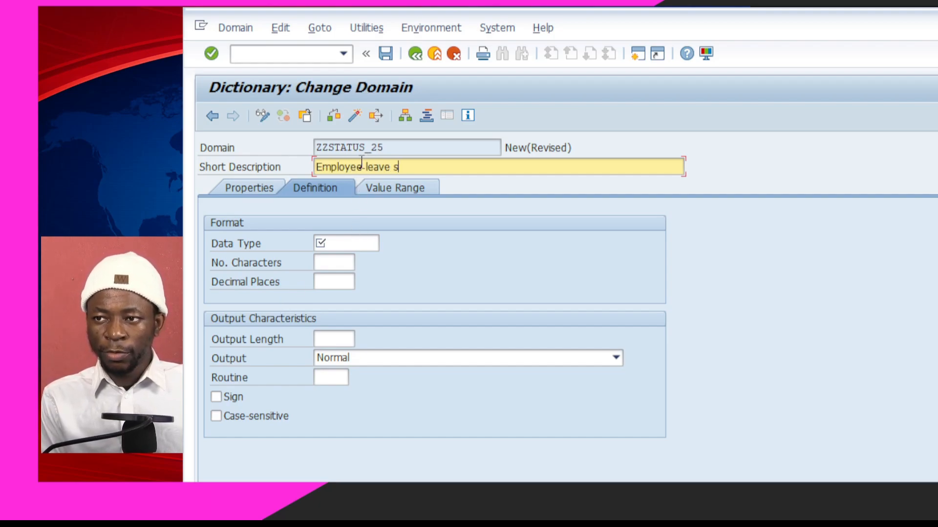
type("tatus")
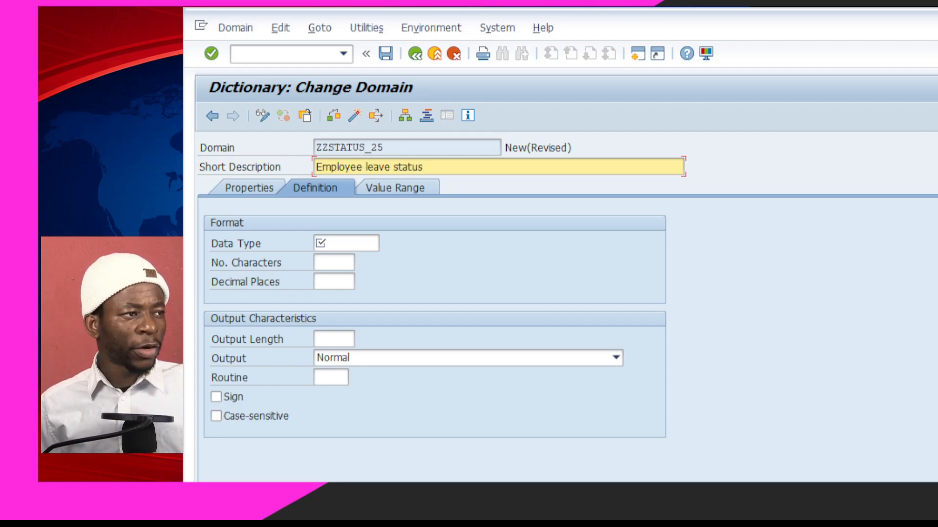
Define the domain's data type as CHAR with 20 characters
left_click(330, 239)
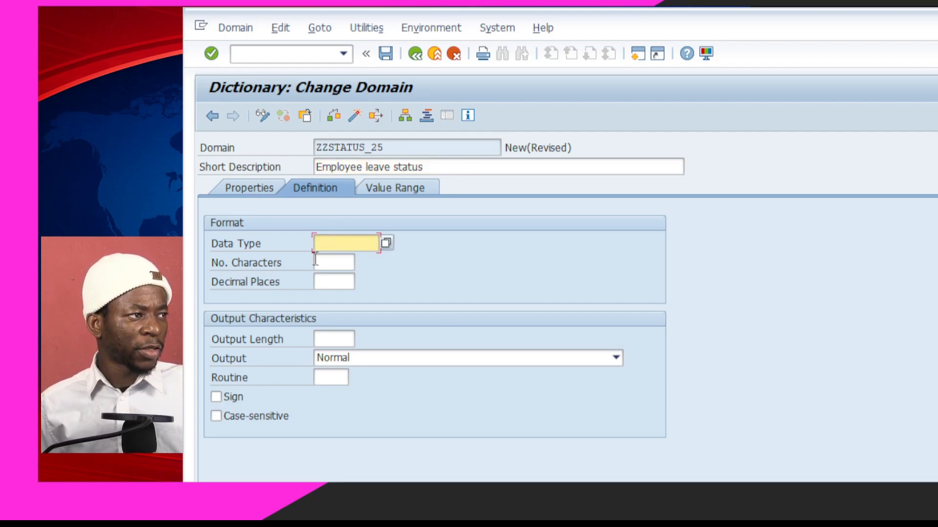
left_click(386, 244)
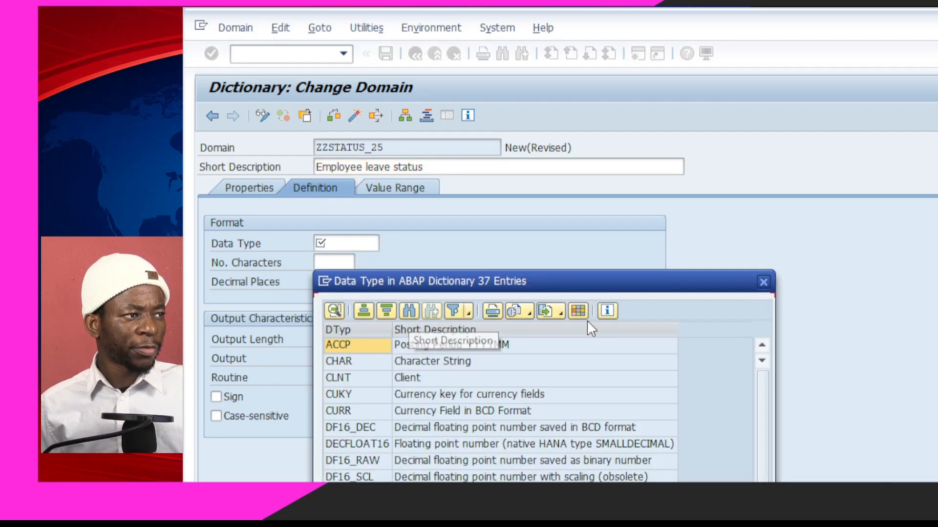
left_click_drag(578, 289, 678, 122)
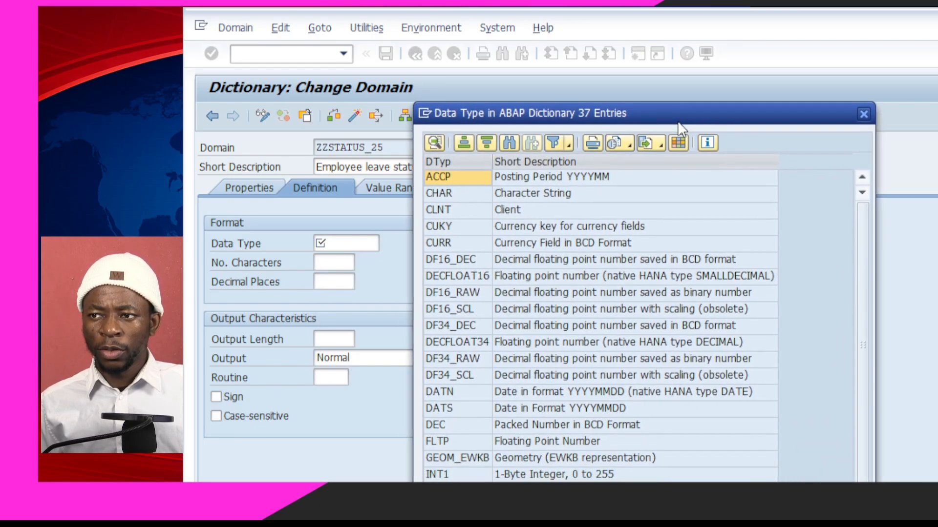
left_click(539, 194)
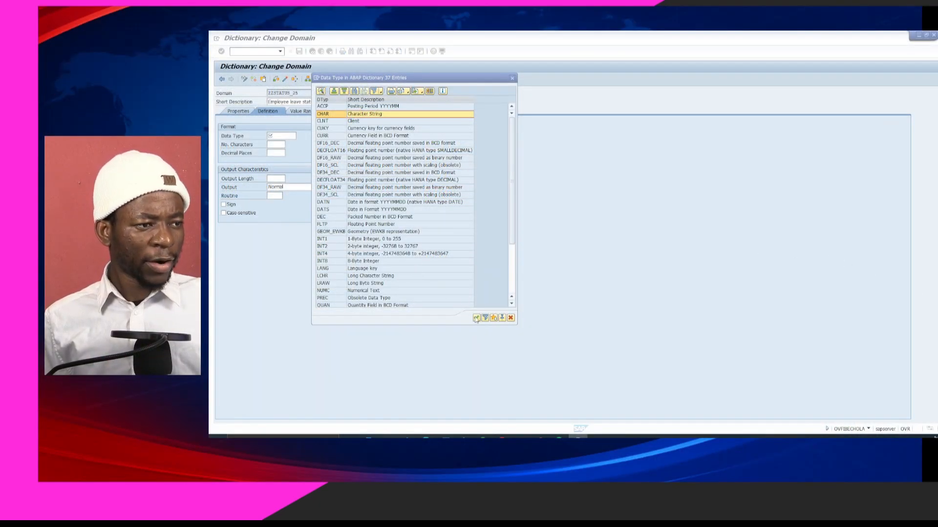
left_click(476, 318)
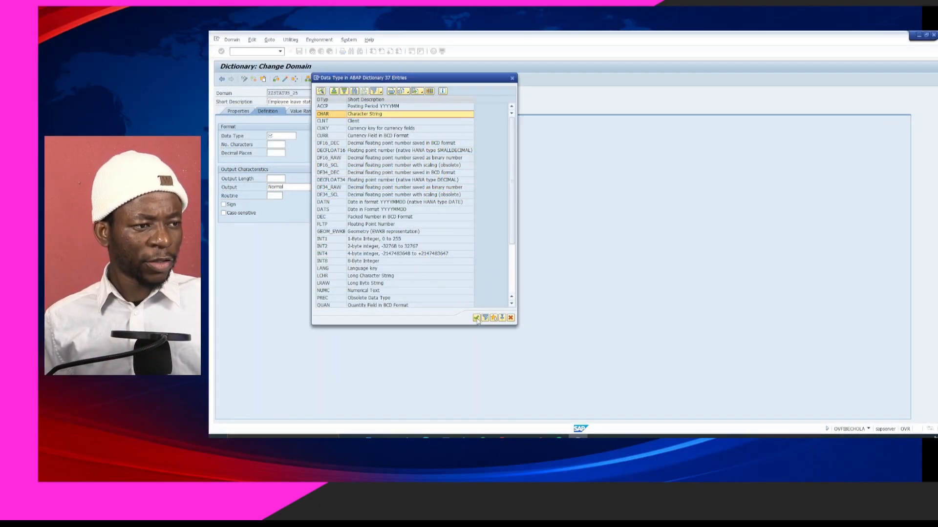
left_click(285, 144)
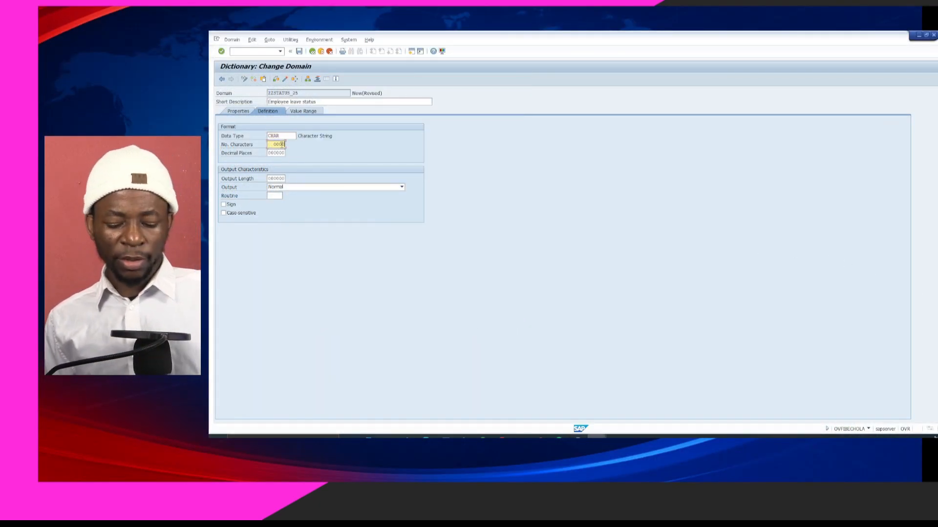
key("BackSpace")
key("BackSpace")
key("BackSpace")
key("BackSpace")
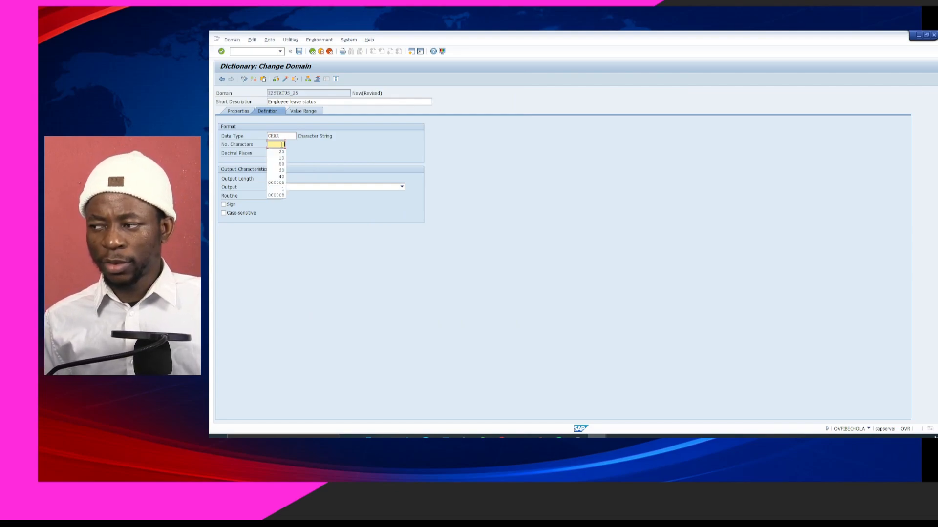
type("20")
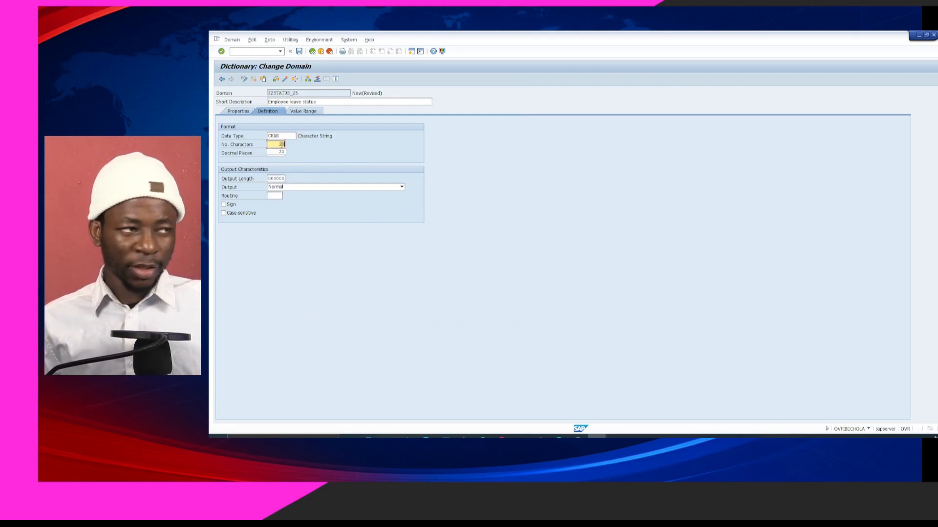
key("Return")
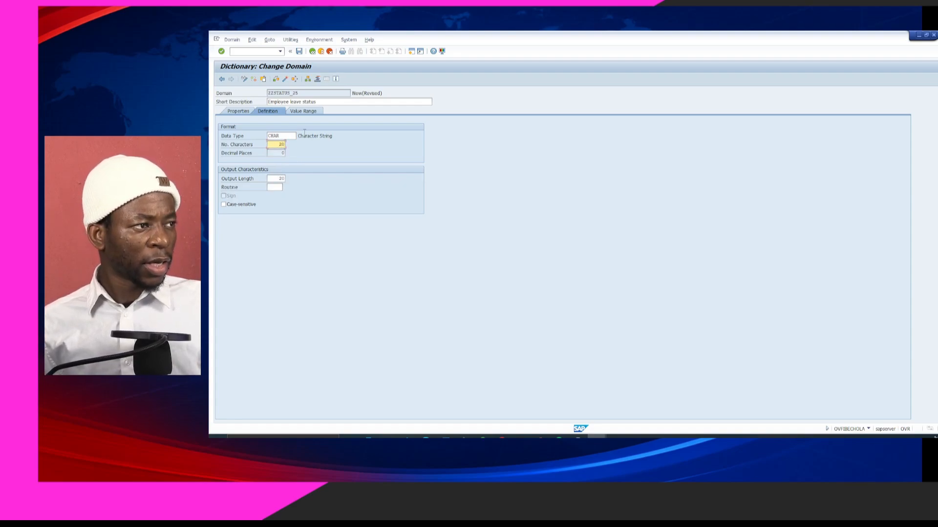
left_click(302, 112)
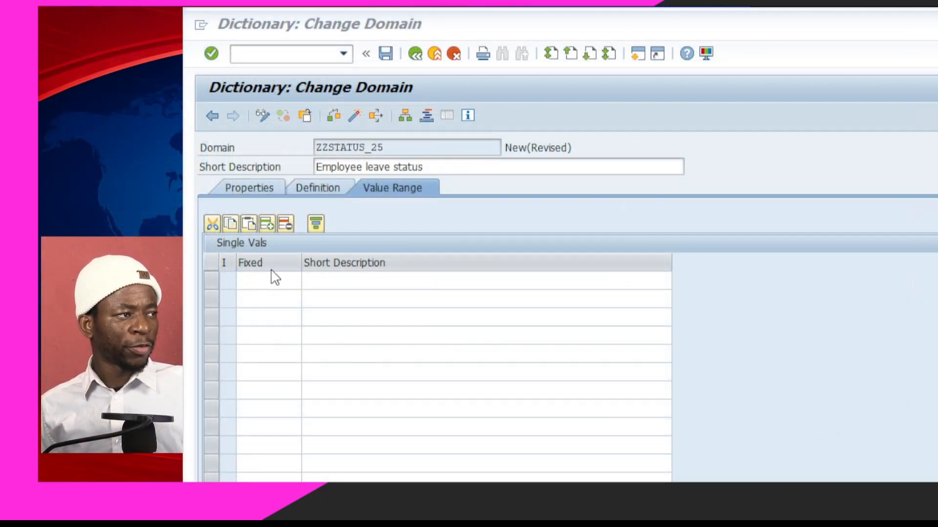
Enter fixed values PENDING and APPROVED, and describe REJECTED as 'Rejected leave applications'
left_click(271, 277)
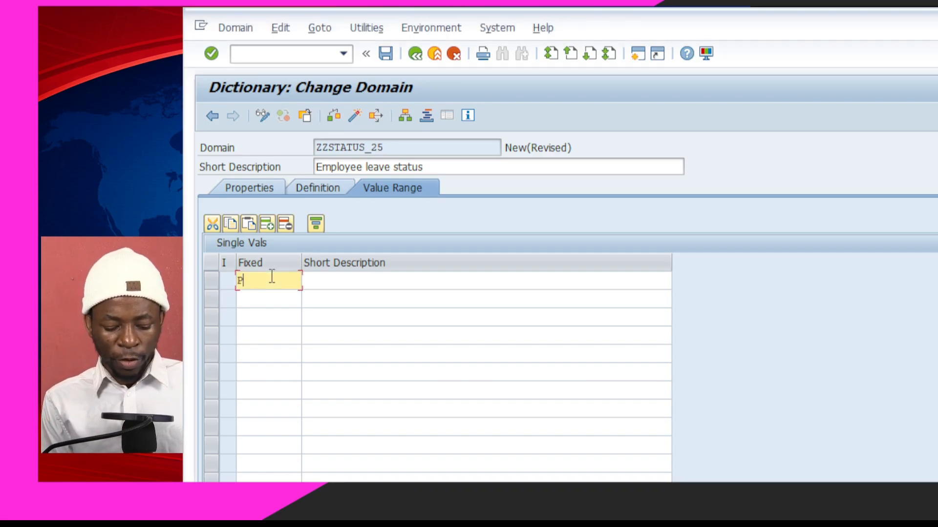
type("PENDING")
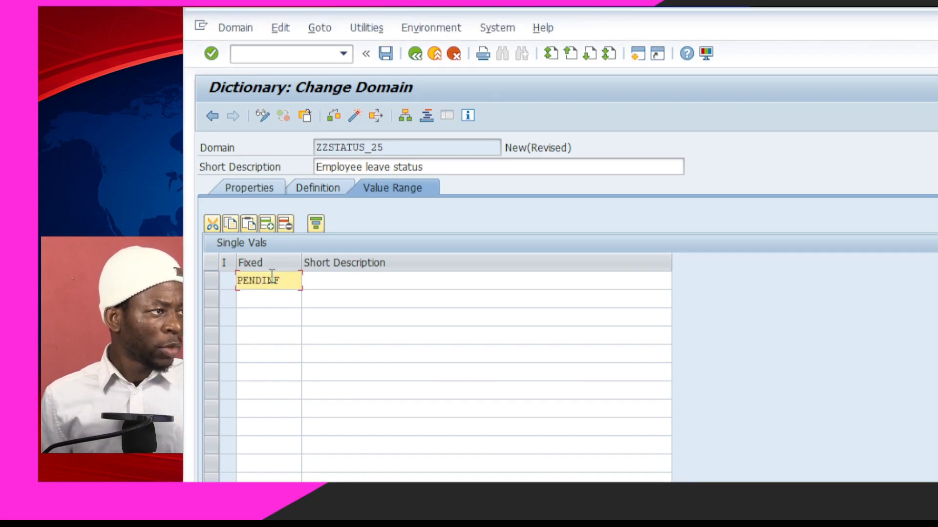
left_click(292, 300)
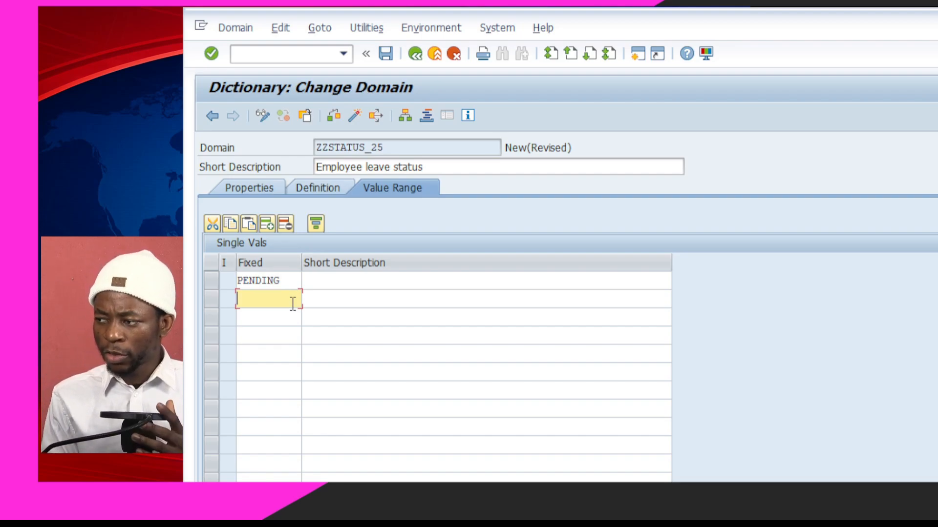
type("APPROVED")
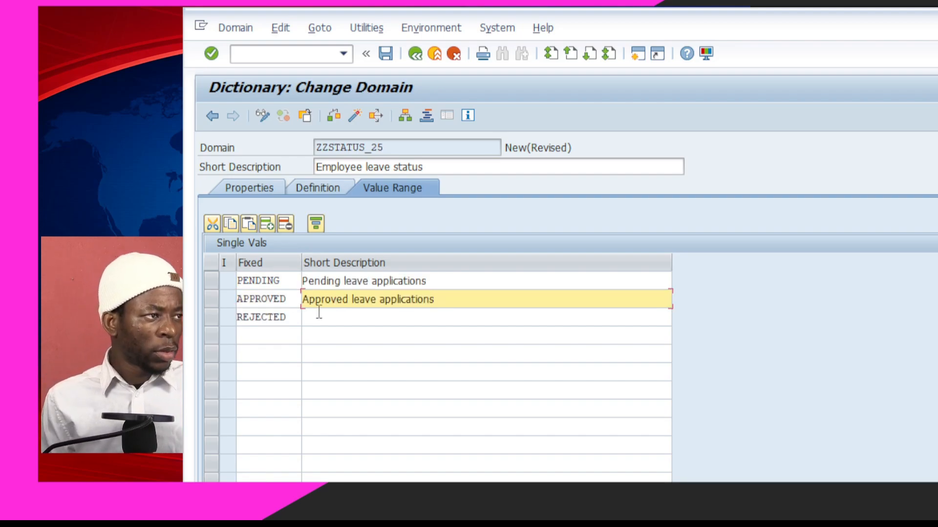
left_click(351, 324)
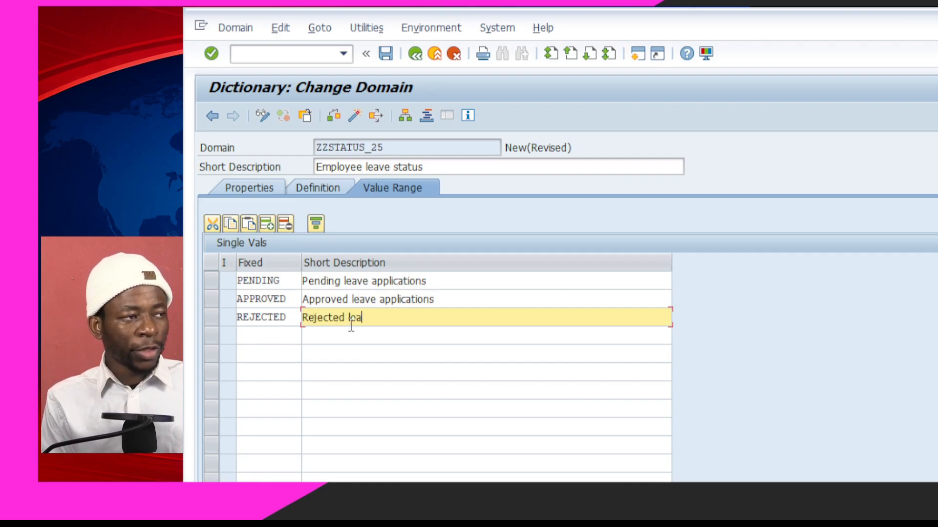
type("Rejected leave applica")
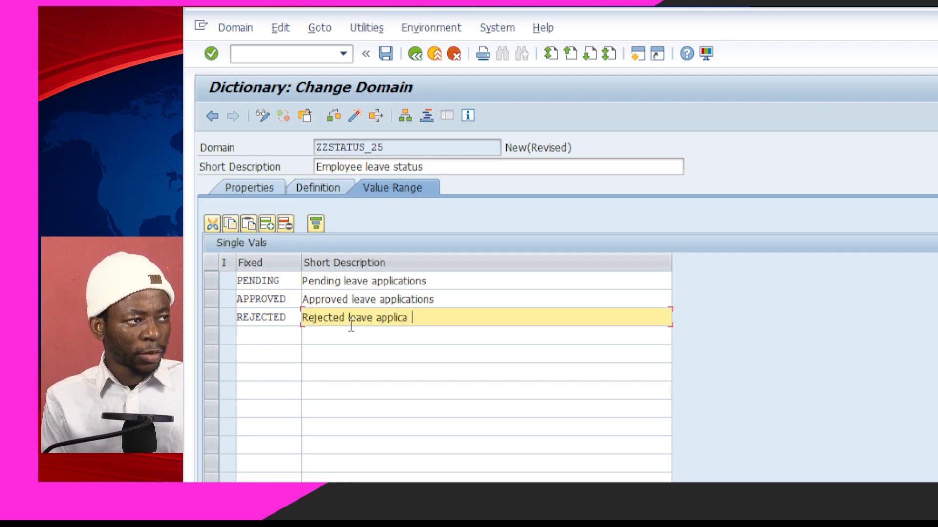
type("tions")
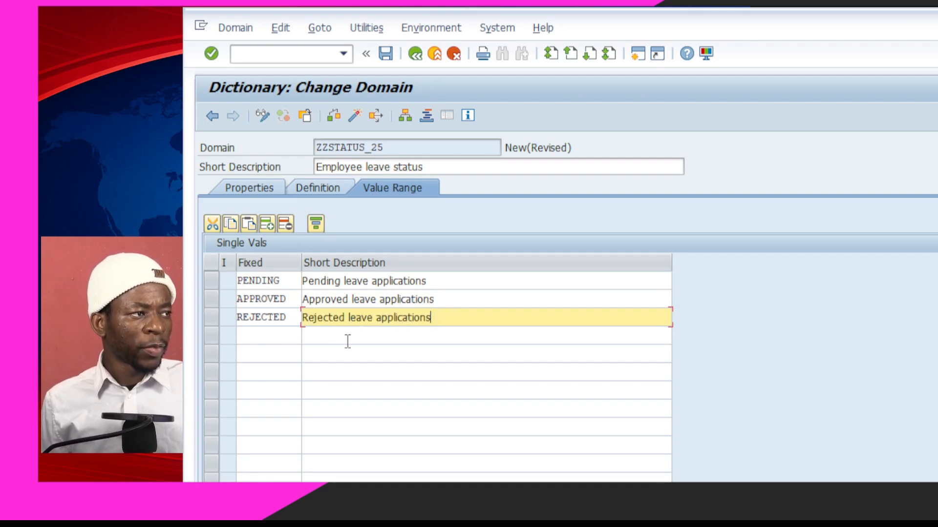
Save domain ZZSTATUS_25 to package ZZ_LEAVE_MGT_24 on the workbench request
key("ctrl+s")
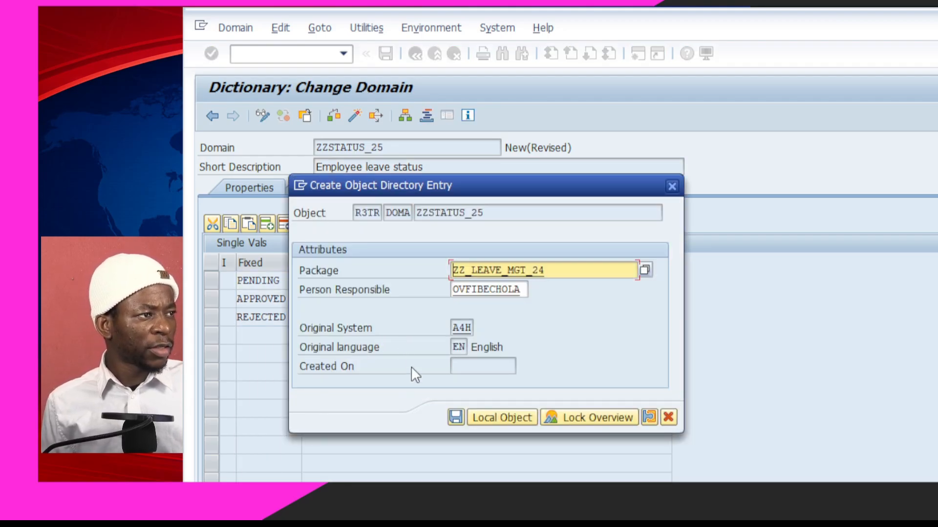
left_click(455, 417)
left_click(458, 303)
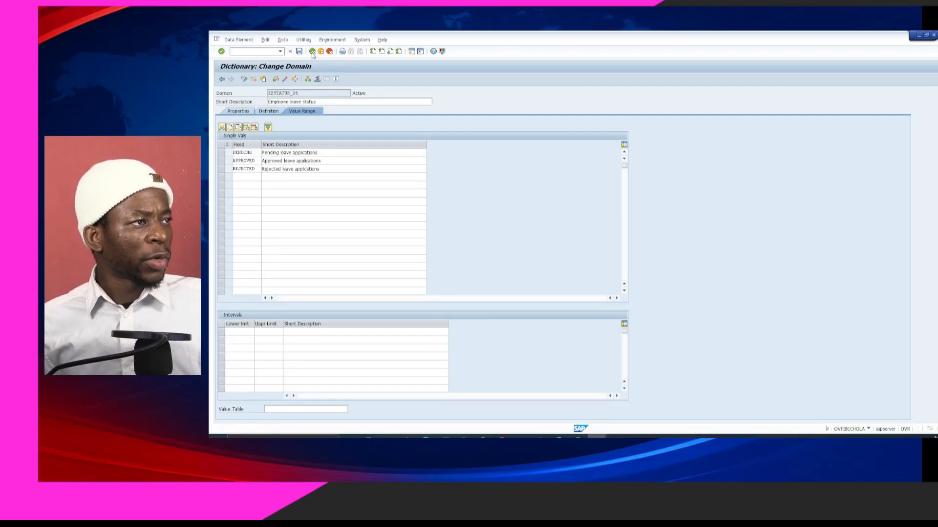
Save, activate and check data element ZZSTATUS_24, then return to the table's field list
left_click(312, 52)
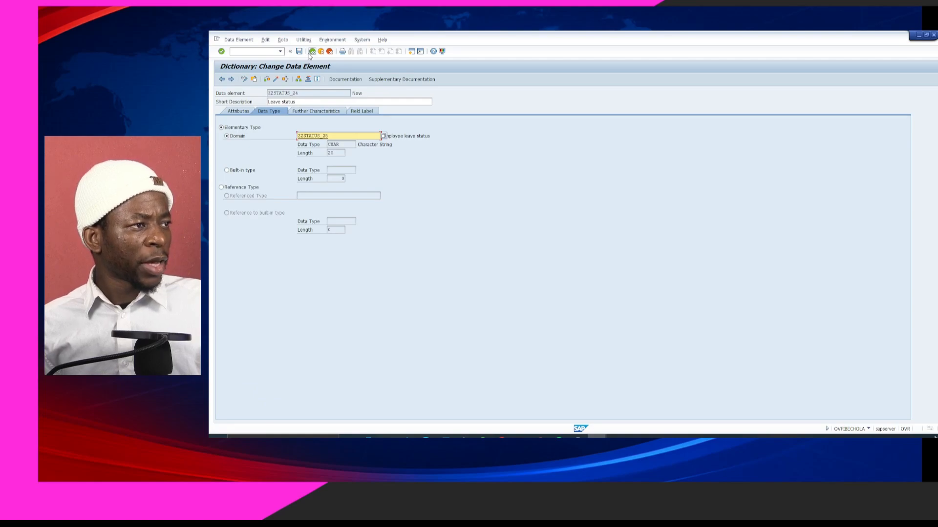
key("ctrl+s")
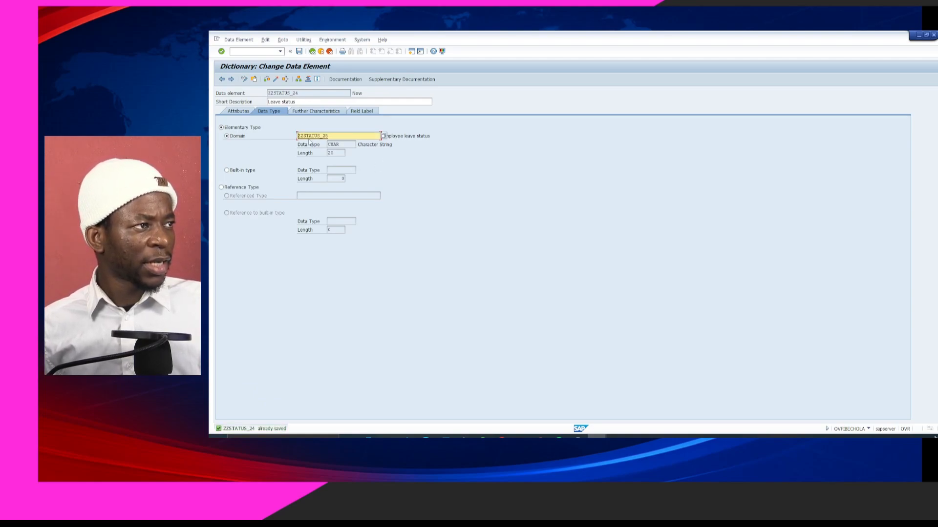
key("ctrl+F3")
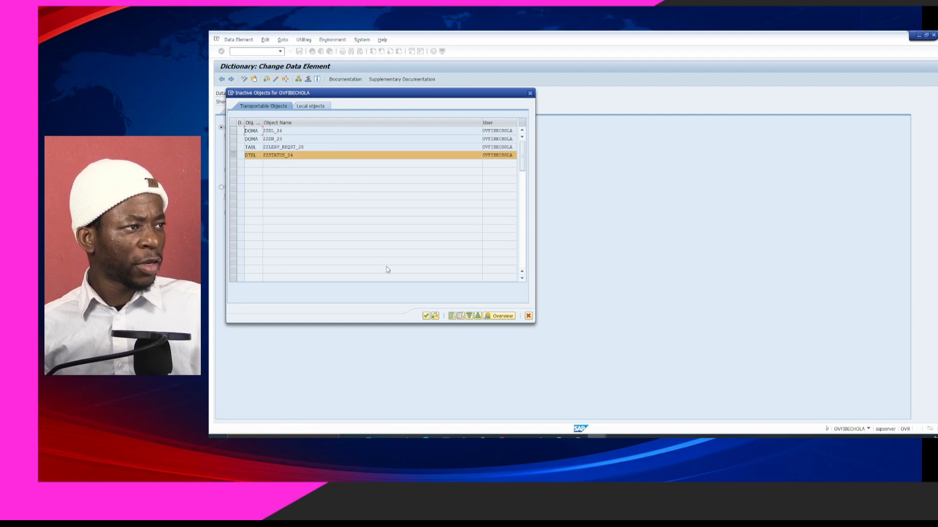
left_click(426, 316)
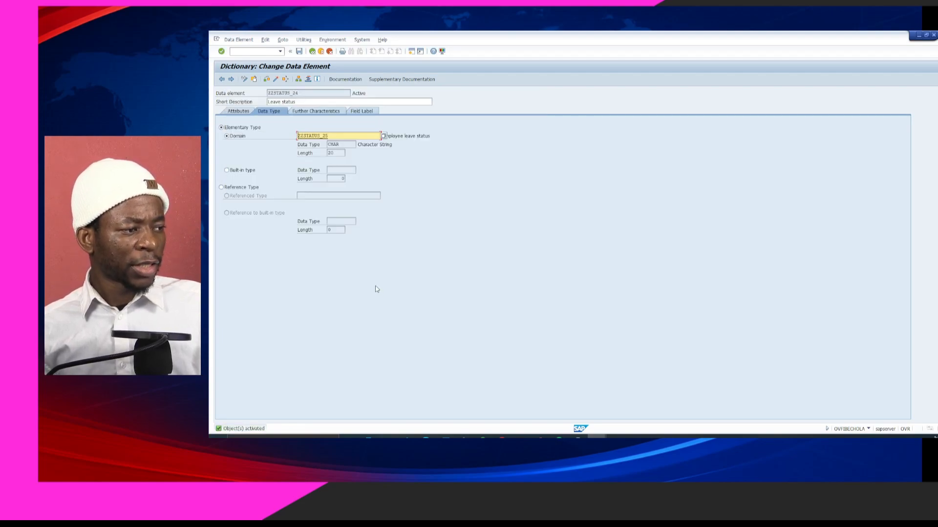
key("ctrl+F2")
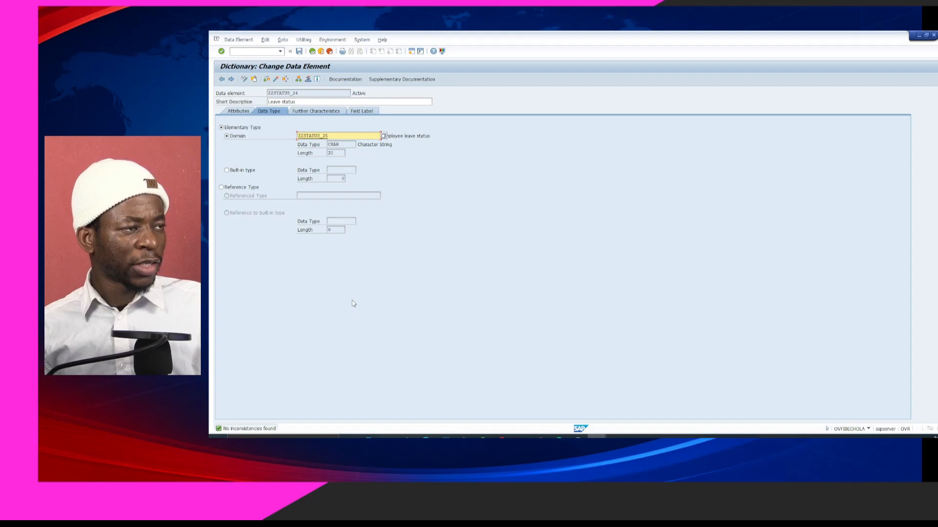
left_click(312, 51)
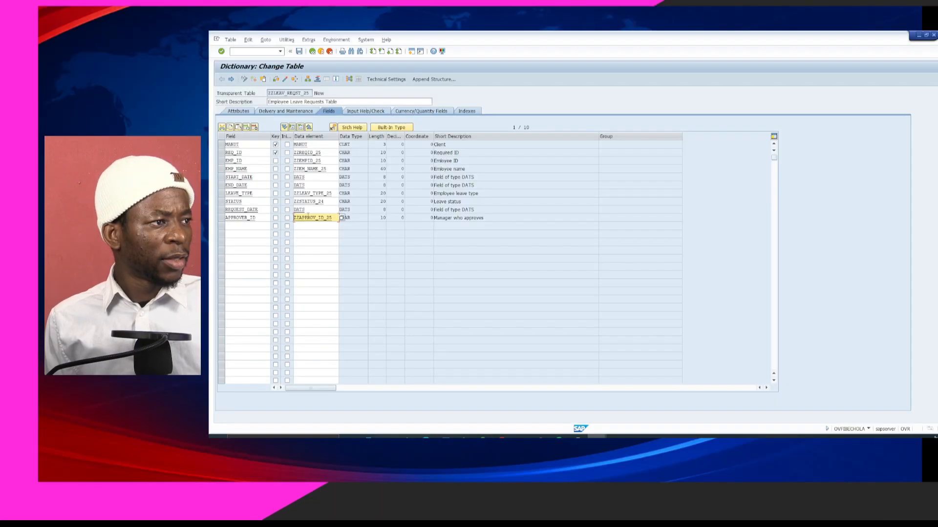
Run the check on ZZLEAV_REQST_25, producing a log flagging the missing size category
left_click(317, 226)
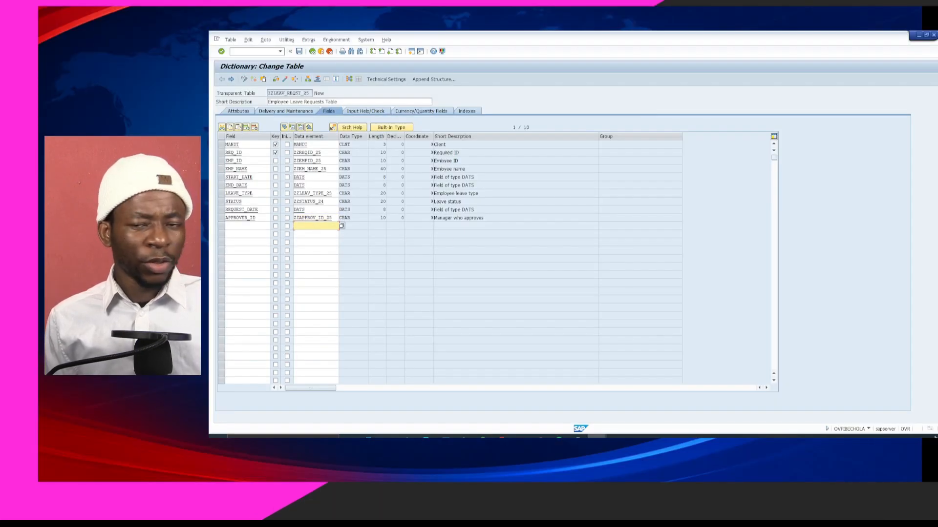
key("alt+Tab")
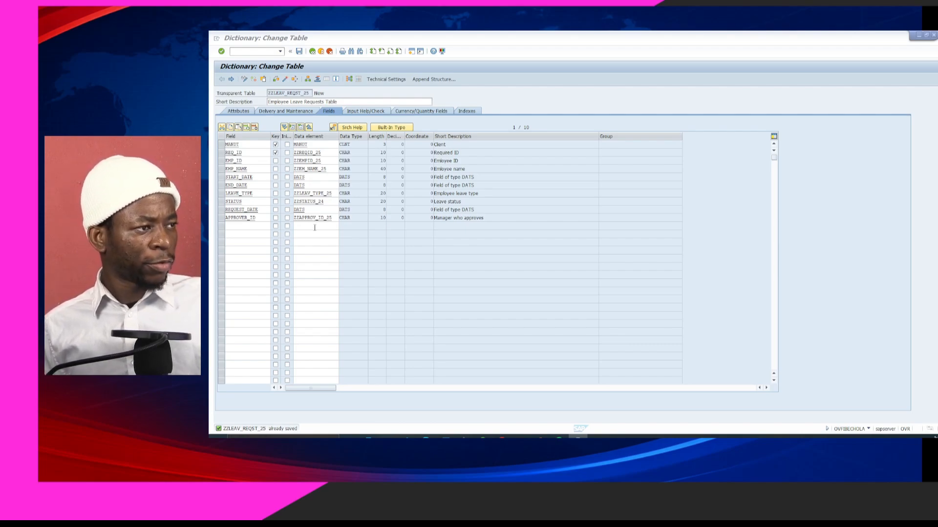
left_click(315, 226)
key("ctrl+F2")
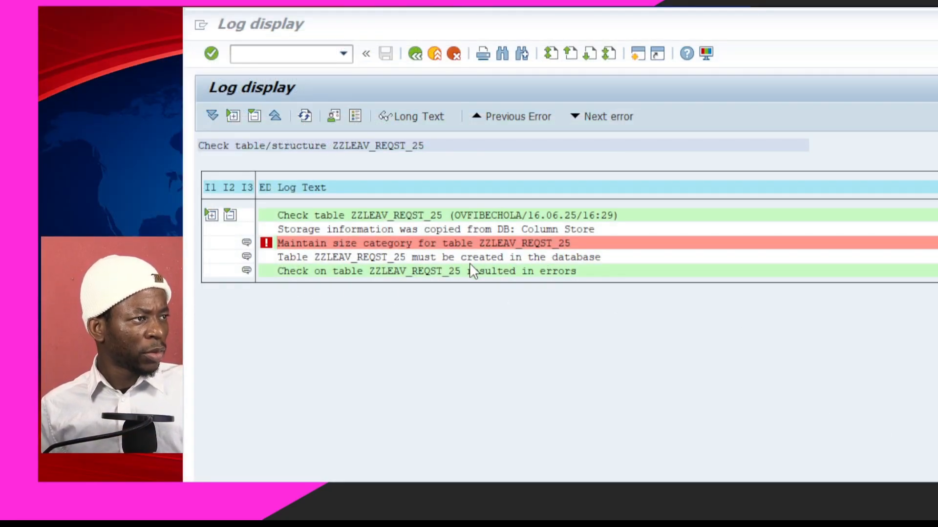
Leave the check log and return to ZZLEAV_REQST_25's ten-field list
left_click(415, 54)
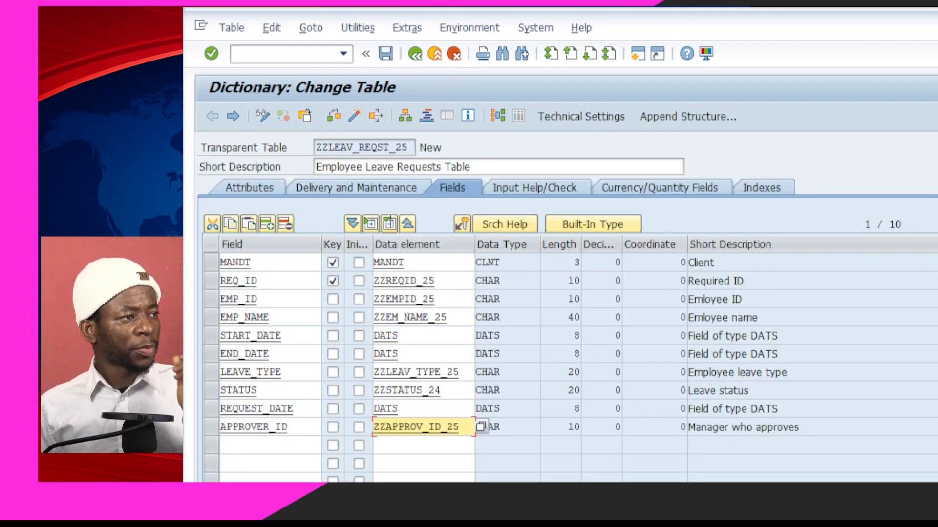
Give ZZLEAV_REQST_25 size category 0 (0 to 2,200 records) in its technical settings, save, and return to the field list
left_click(564, 119)
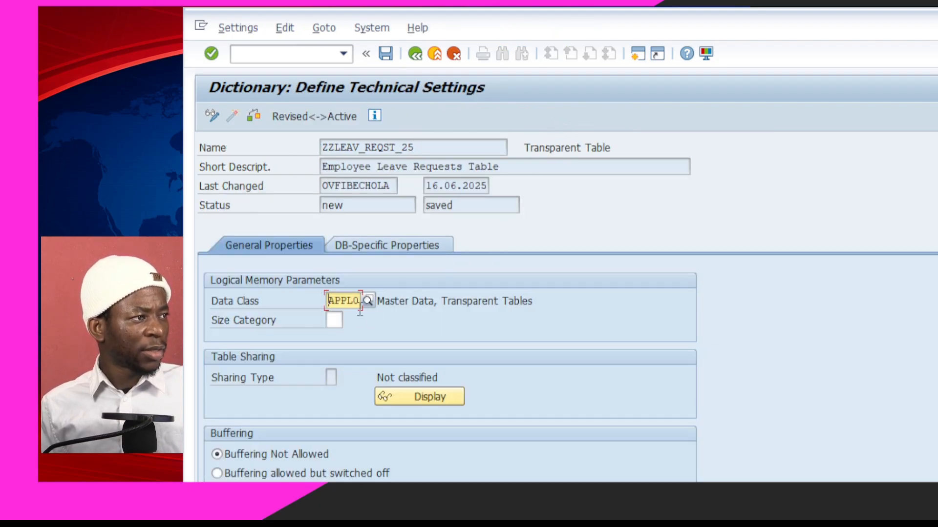
left_click(335, 320)
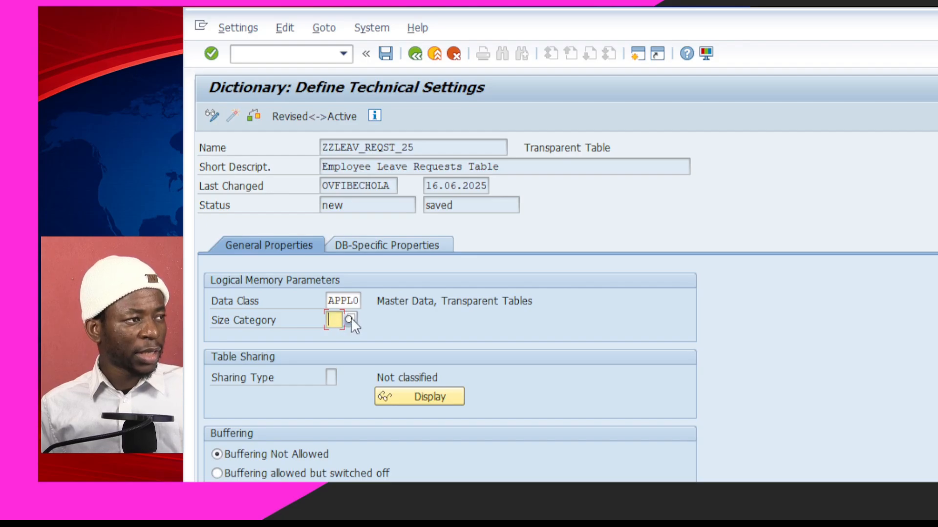
left_click(349, 321)
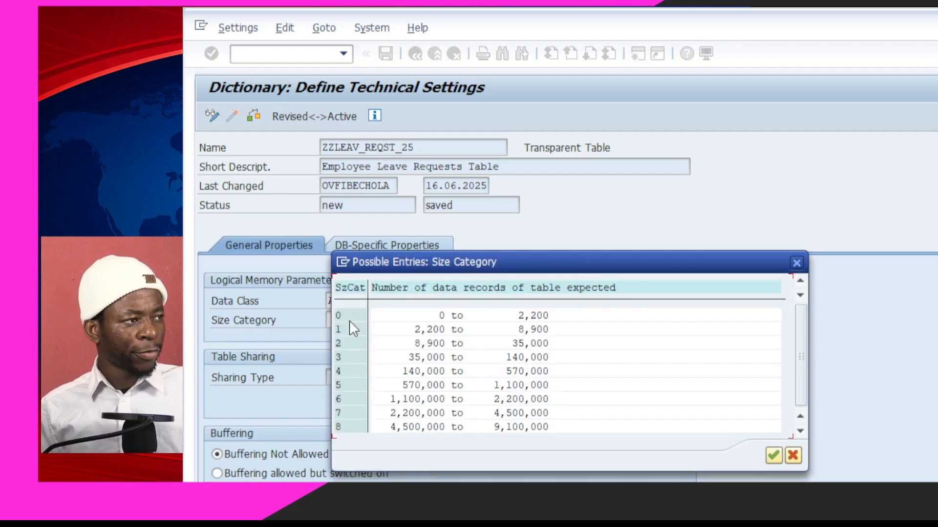
left_click_drag(550, 266, 756, 265)
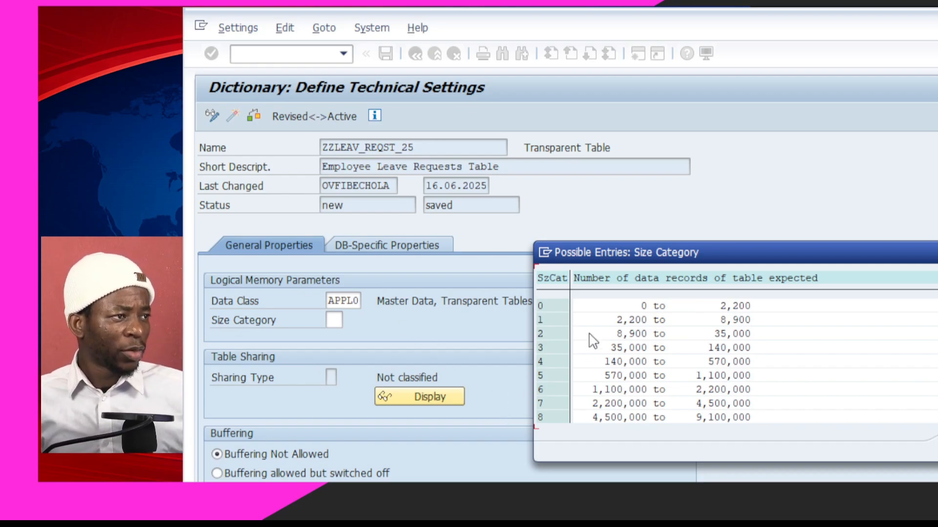
left_click(547, 311)
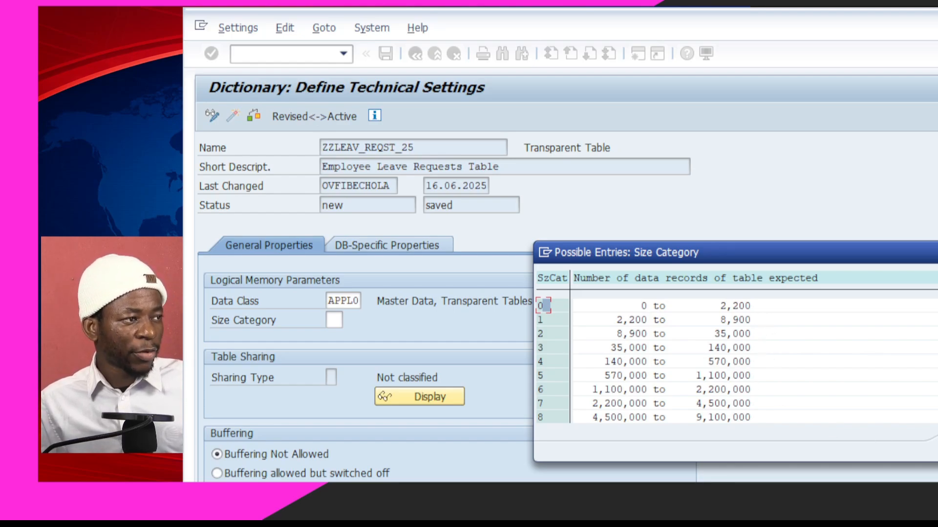
key("Return")
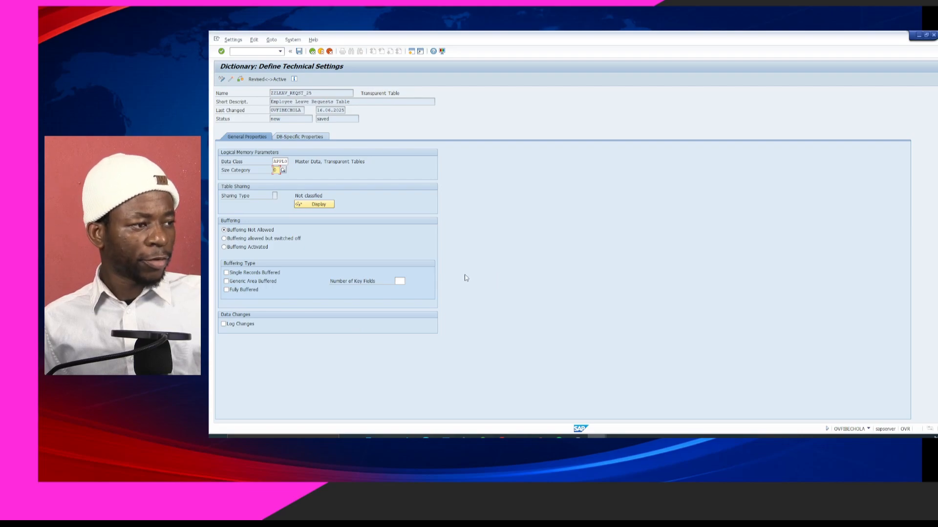
key("Return")
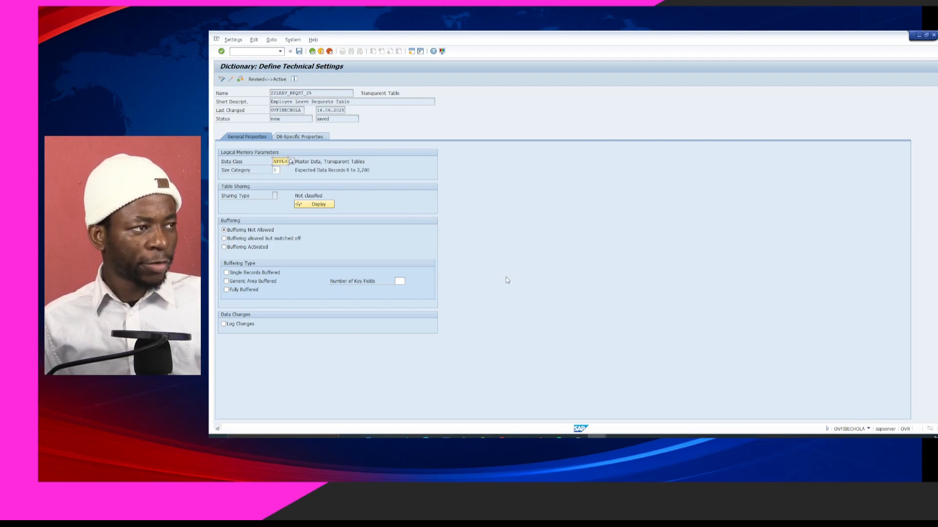
key("ctrl+s")
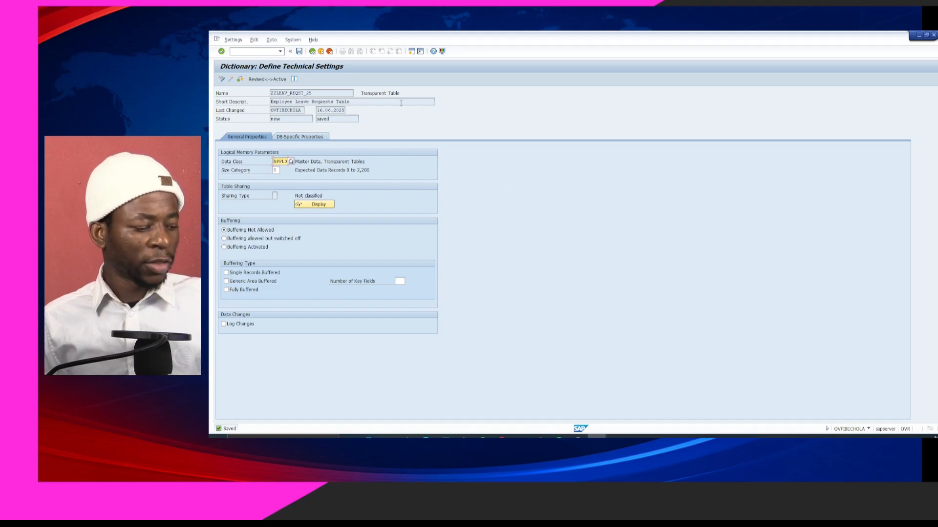
left_click(313, 52)
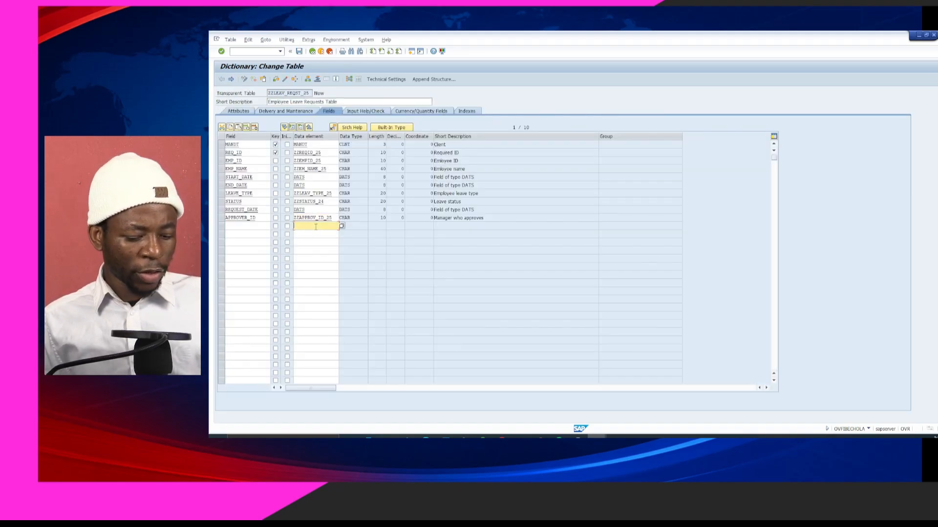
Save and check ZZLEAV_REQST_25, then activate it from the Inactive Objects list
key("ctrl+s")
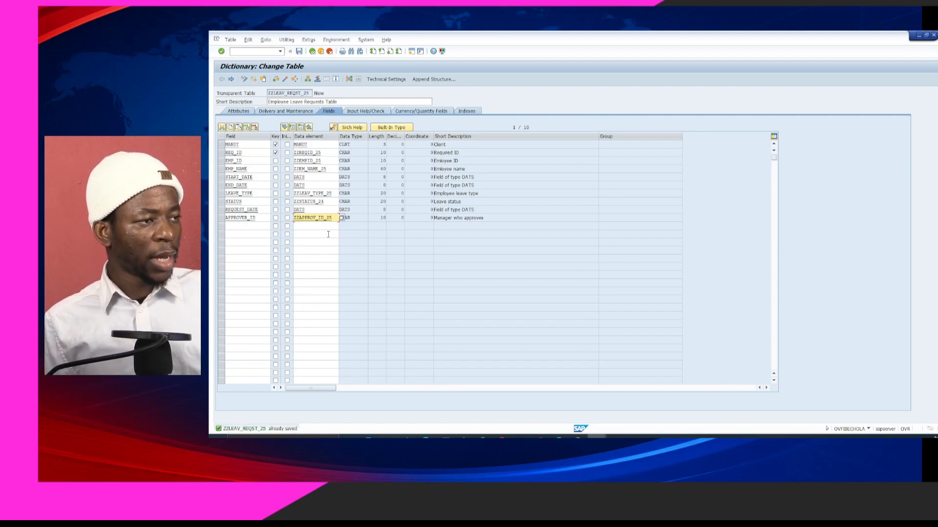
key("ctrl+F2")
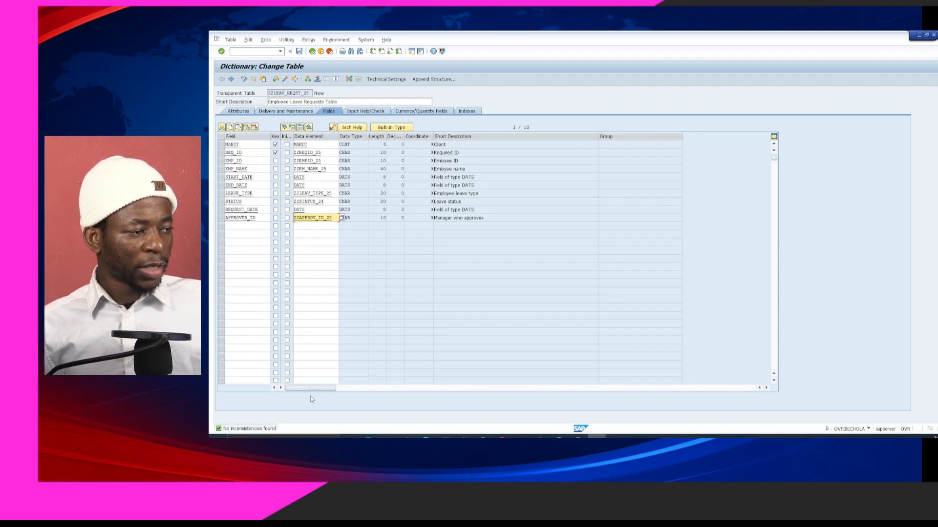
left_click(320, 233)
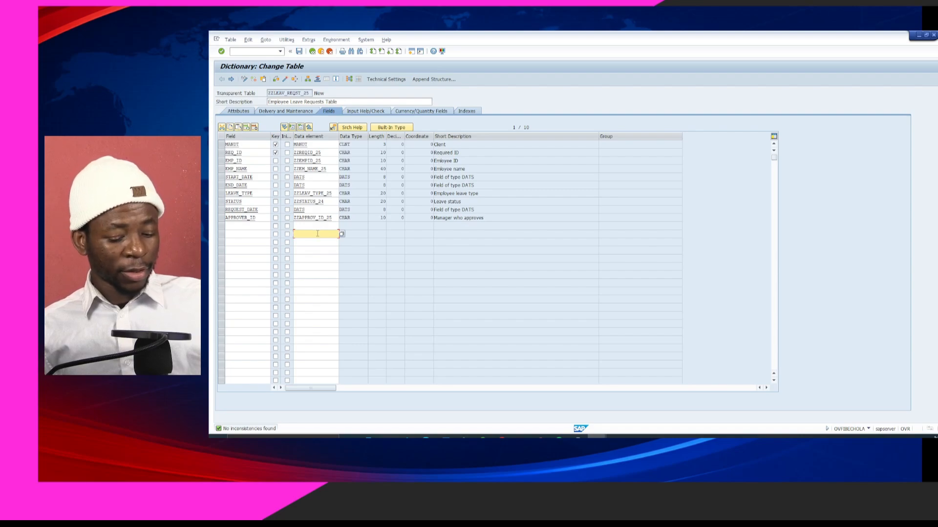
key("ctrl+F3")
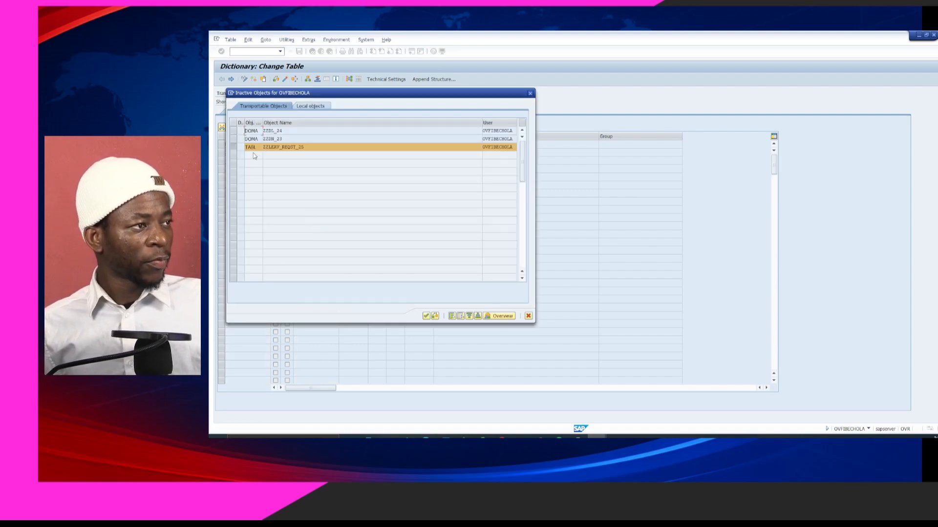
left_click(427, 316)
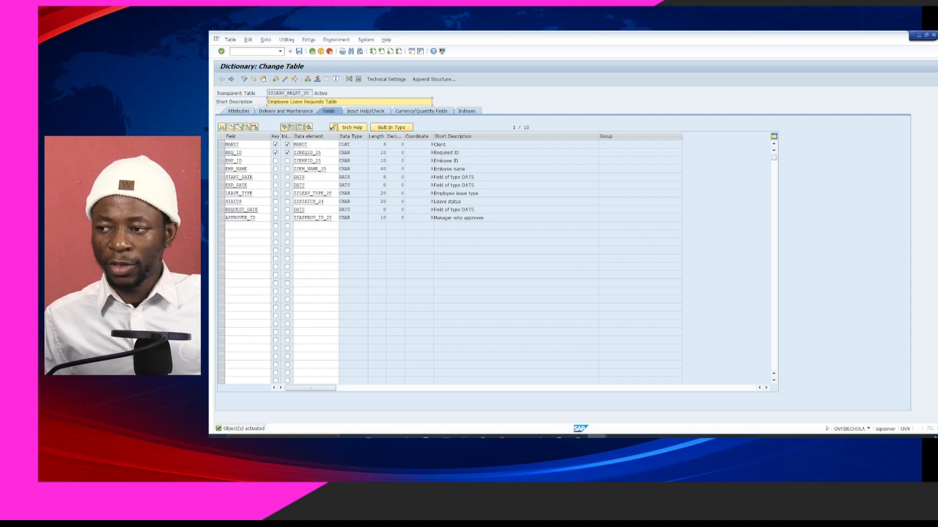
key("alt+Tab")
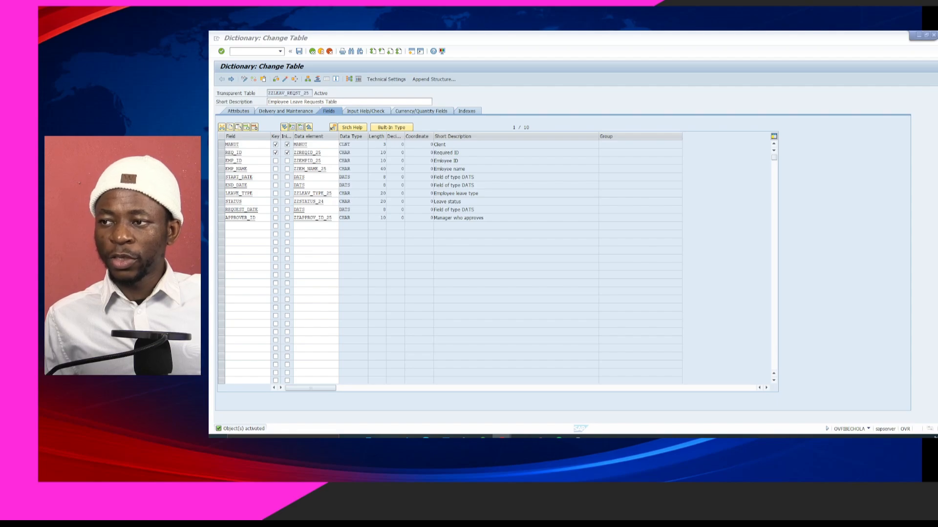